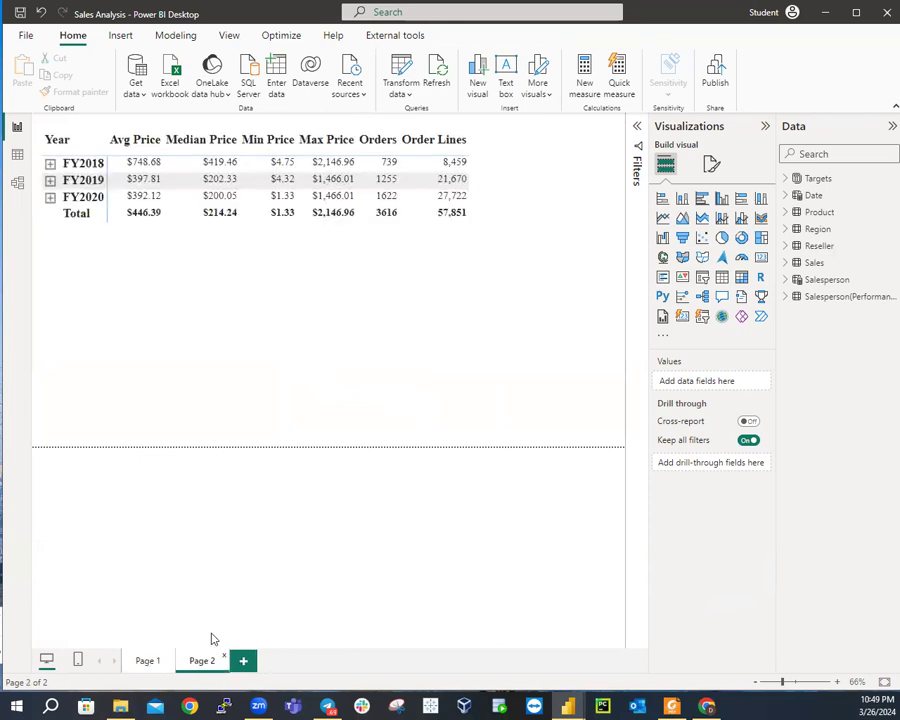
Add a new report page and rename it Overview
{"action": "left_click", "coordinate": [242, 662]}
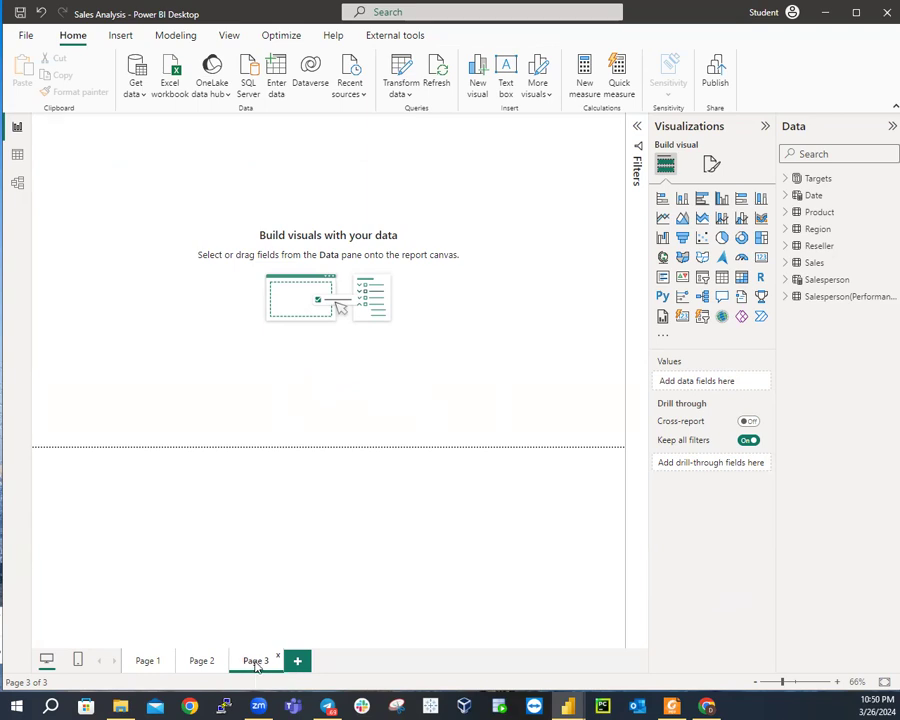
{"action": "right_click", "coordinate": [255, 666]}
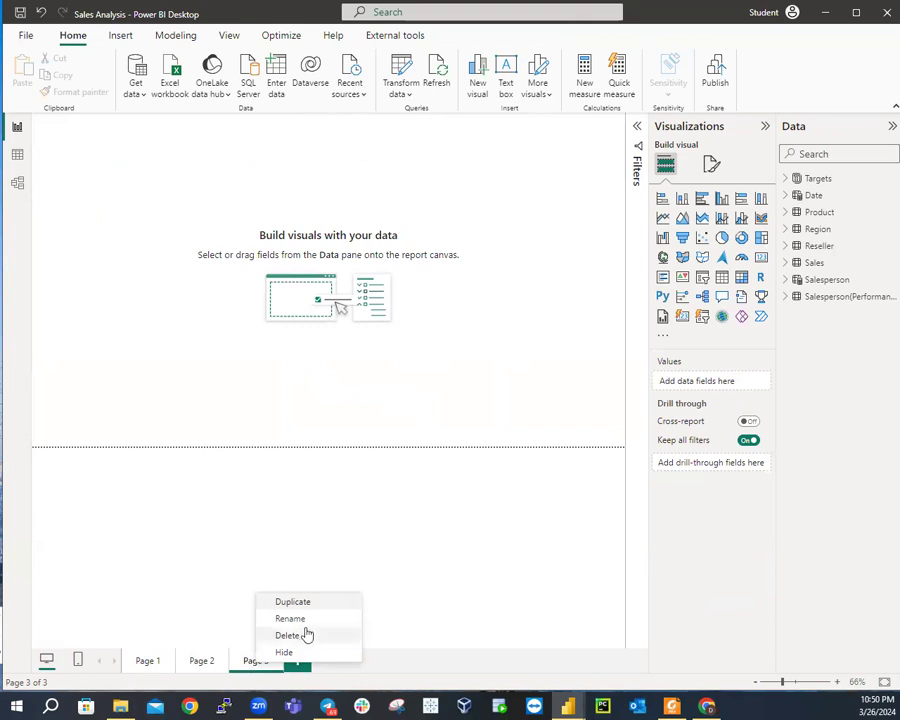
{"action": "left_click", "coordinate": [290, 619]}
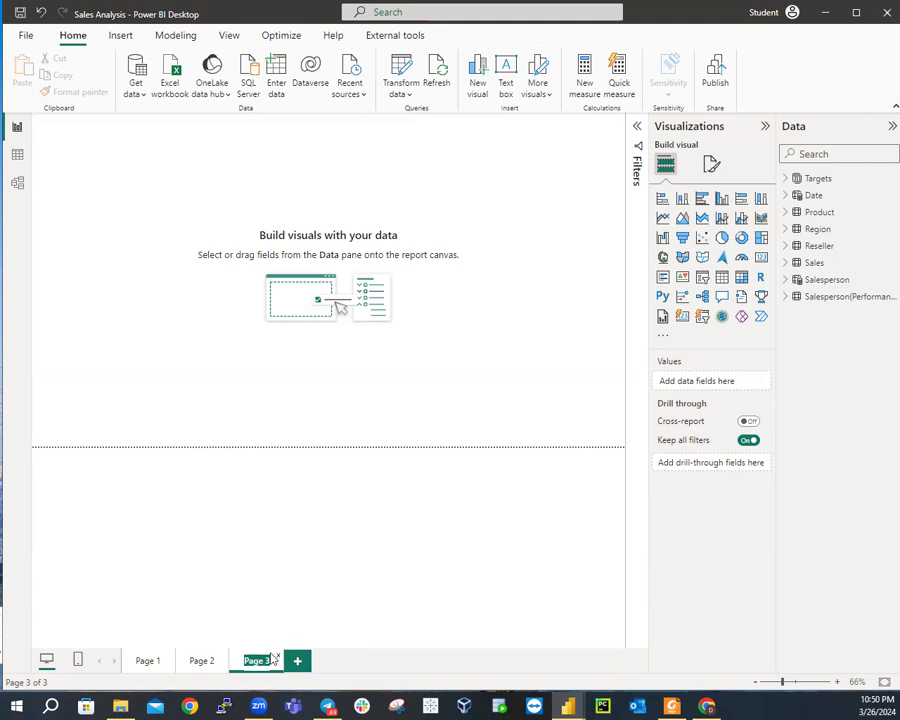
{"action": "left_click", "coordinate": [268, 656]}
{"action": "key", "text": "BackSpace"}
{"action": "key", "text": "BackSpace"}
{"action": "key", "text": "BackSpace"}
{"action": "key", "text": "BackSpace"}
{"action": "key", "text": "BackSpace"}
{"action": "key", "text": "BackSpace"}
{"action": "type", "text": "Overview"}
{"action": "key", "text": "Return"}
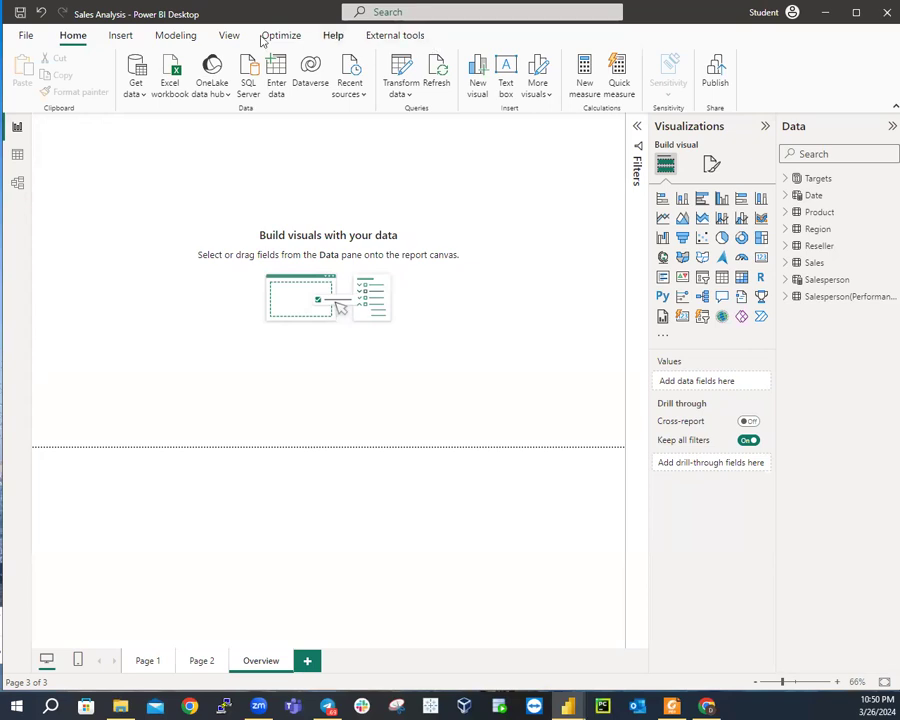
Insert the image AdventureWorksLogo.jpg from the PL300 Resources folder onto the Overview page
{"action": "left_click", "coordinate": [122, 38]}
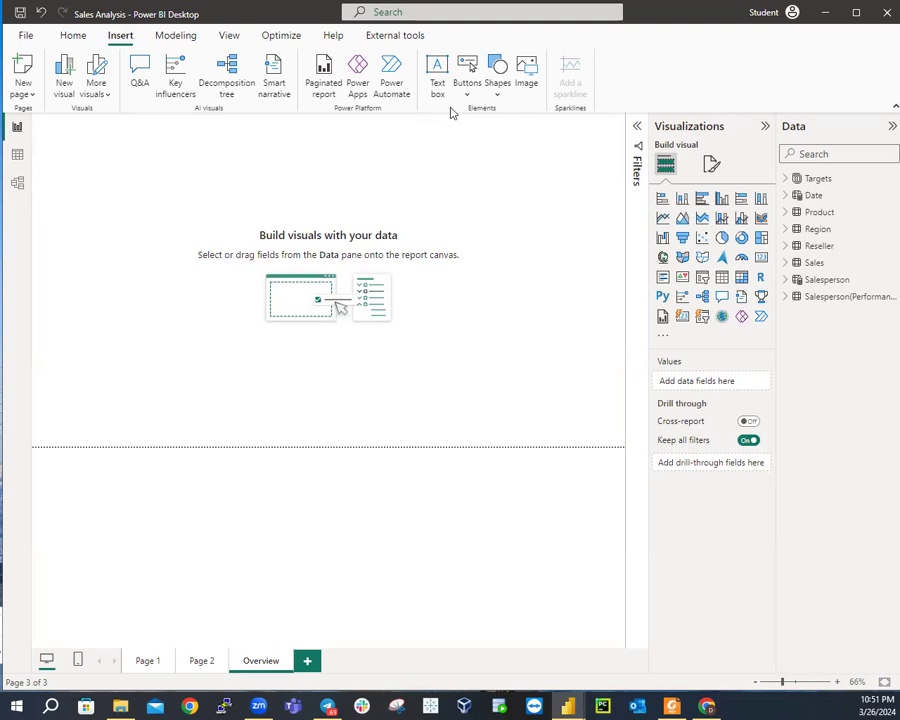
{"action": "left_click", "coordinate": [526, 75]}
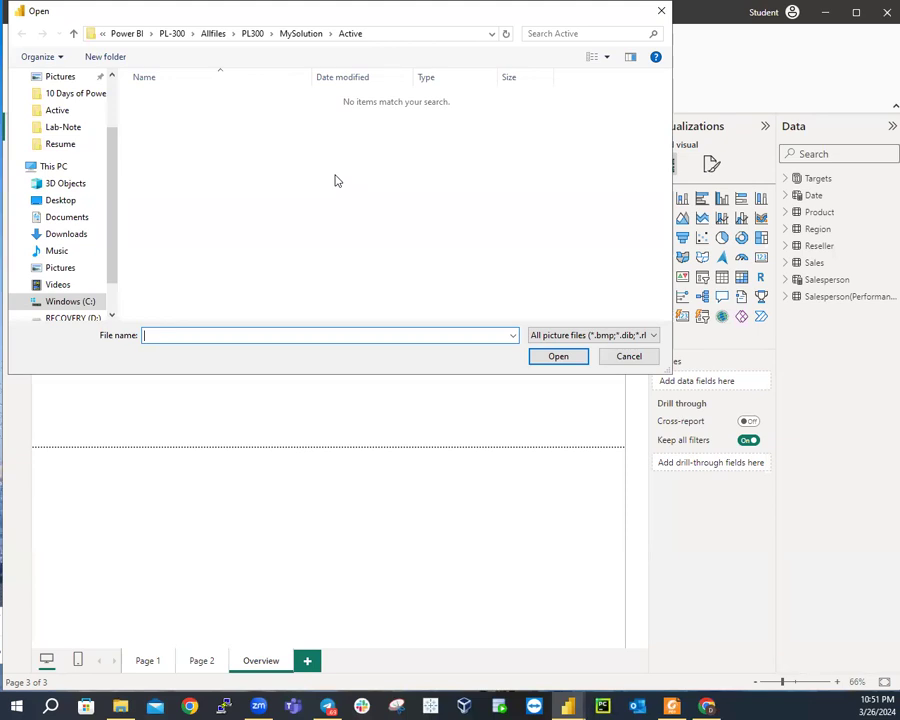
{"action": "left_click", "coordinate": [213, 33]}
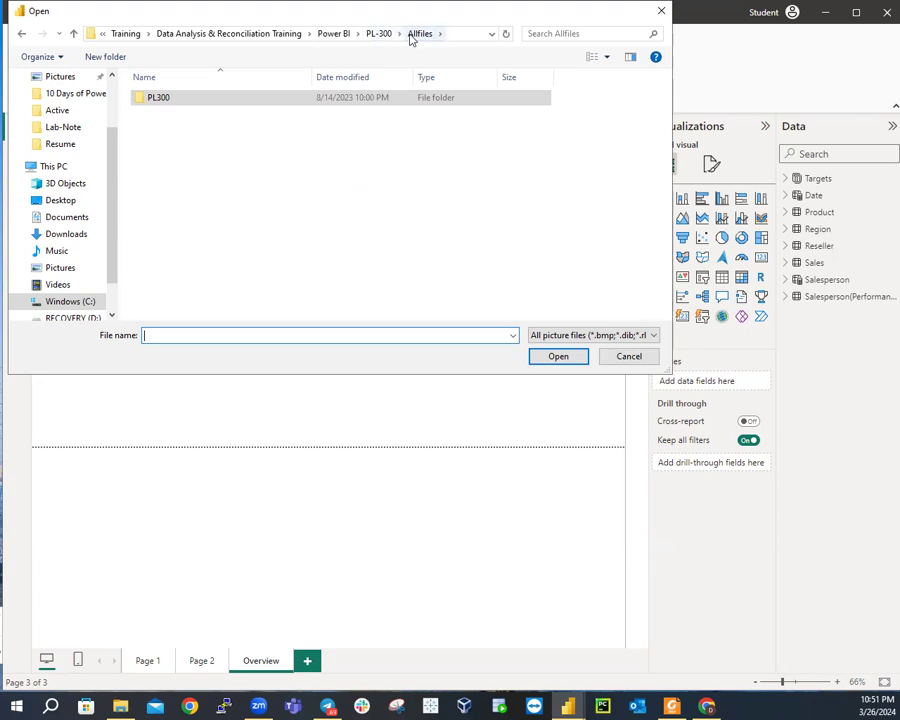
{"action": "double_click", "coordinate": [130, 97]}
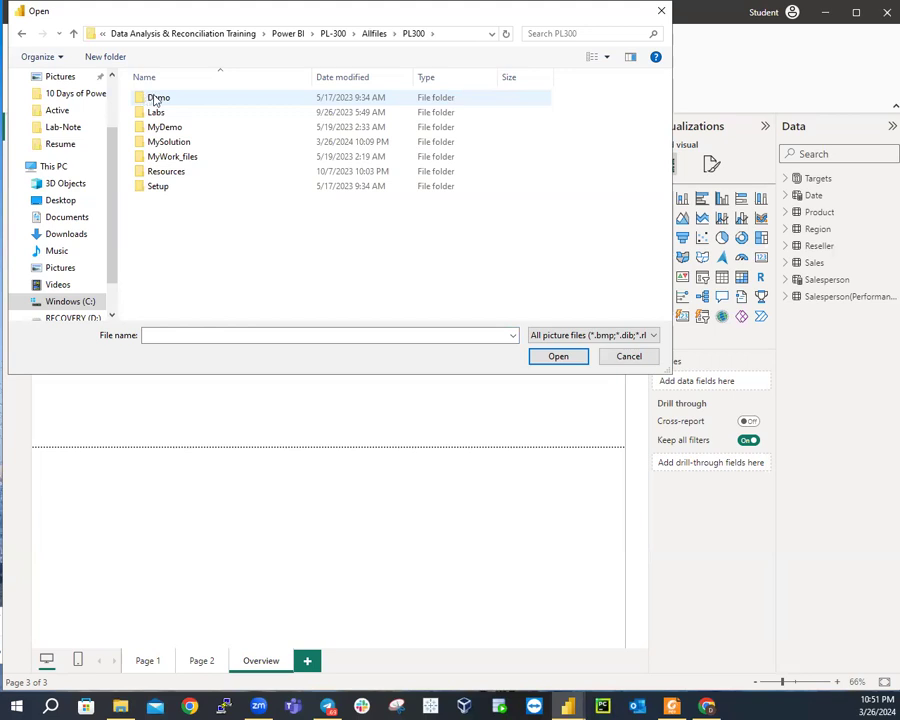
{"action": "double_click", "coordinate": [165, 170]}
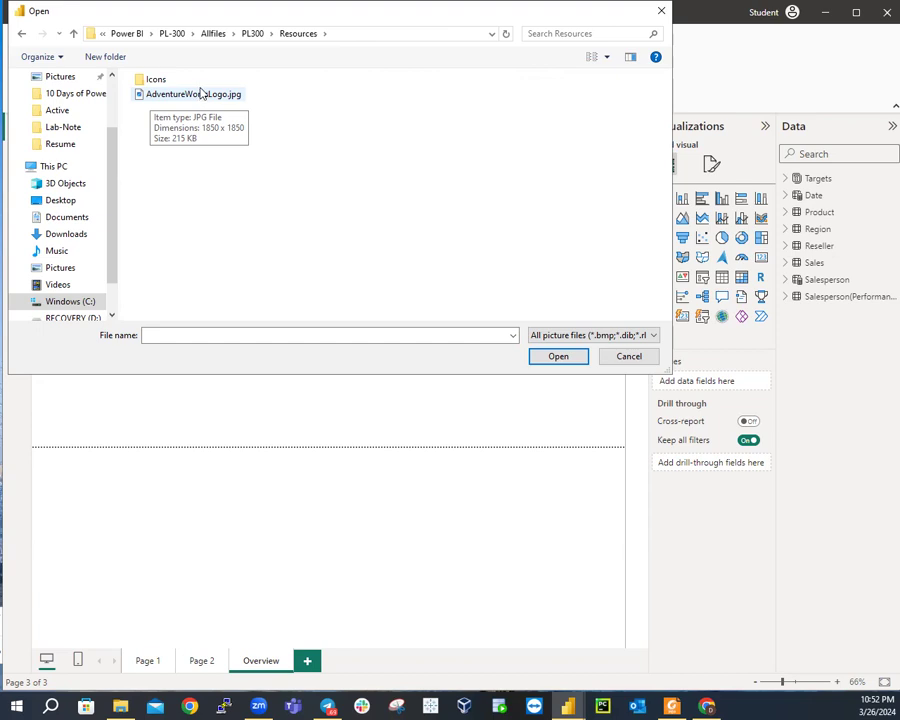
{"action": "left_click", "coordinate": [199, 94]}
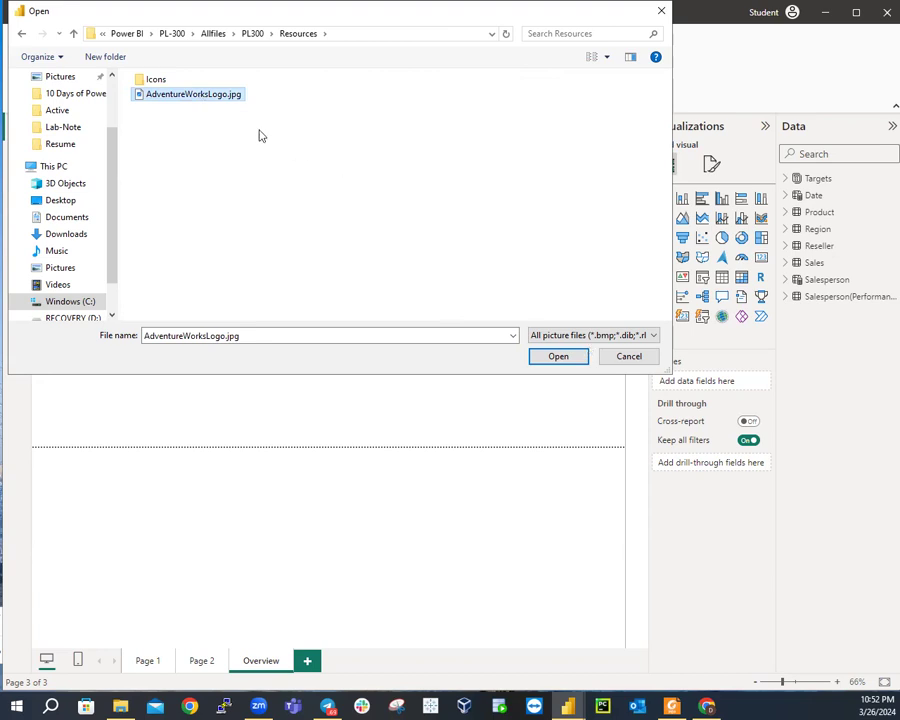
{"action": "double_click", "coordinate": [198, 95]}
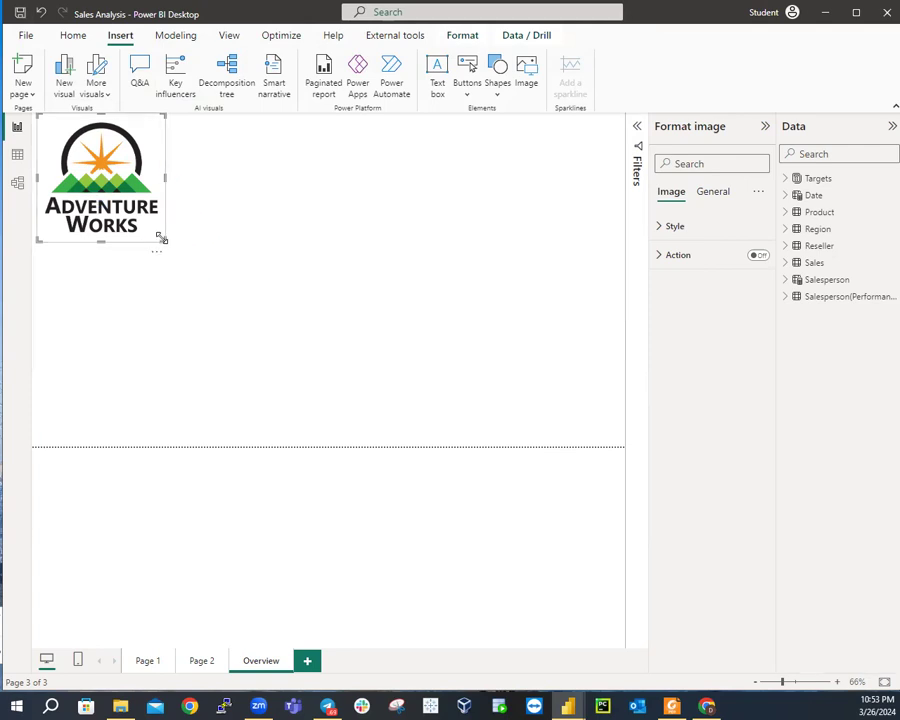
Shrink the Adventure Works logo and position it in the upper-left corner of the report page
{"action": "left_click_drag", "start_coordinate": [161, 239], "coordinate": [72, 153]}
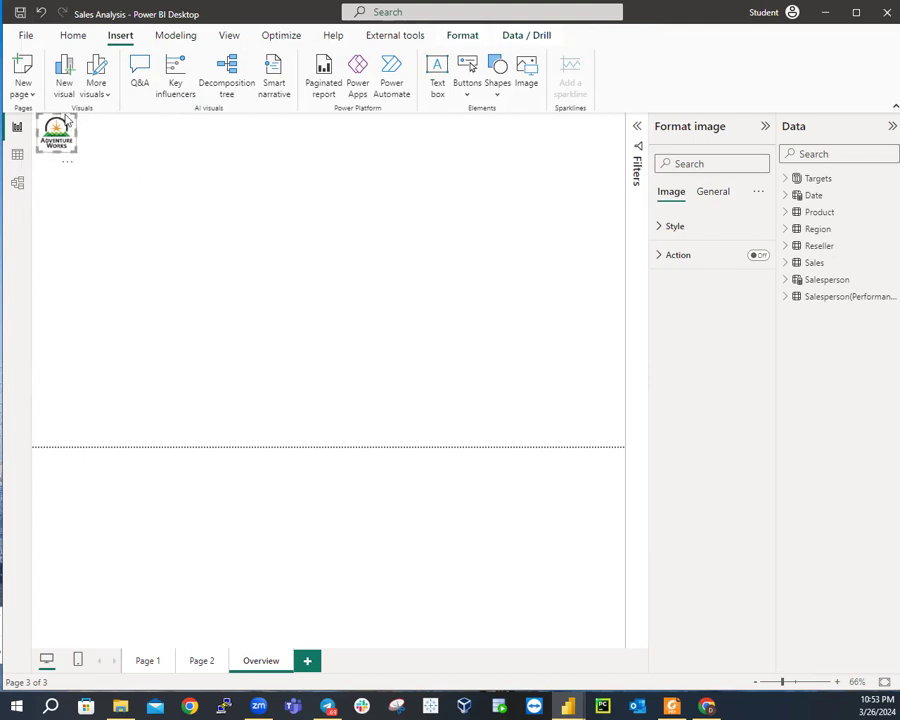
{"action": "left_click_drag", "start_coordinate": [66, 120], "coordinate": [68, 134]}
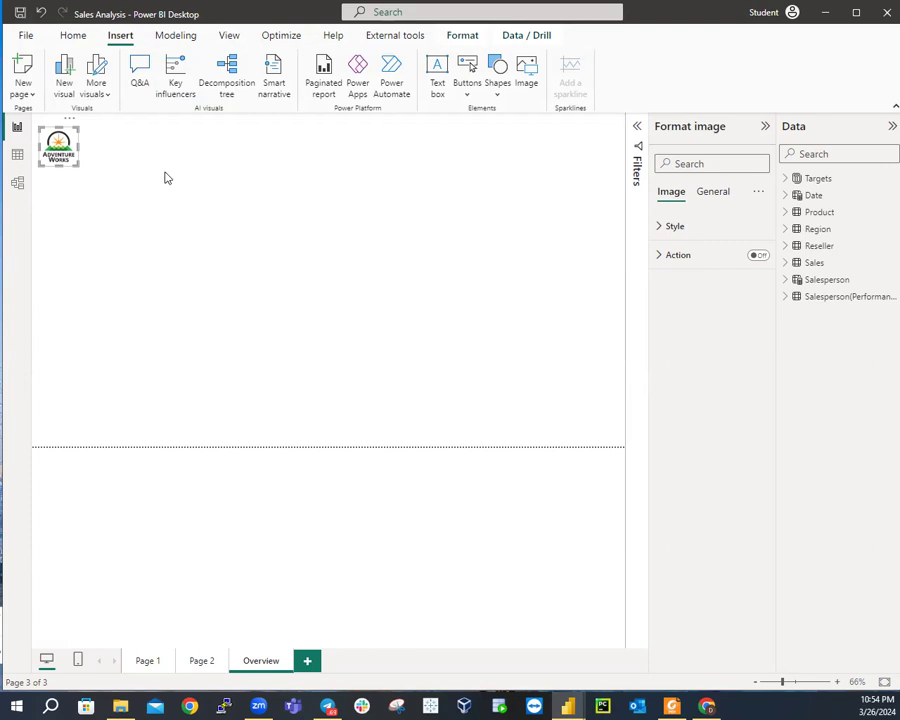
{"action": "left_click", "coordinate": [89, 165]}
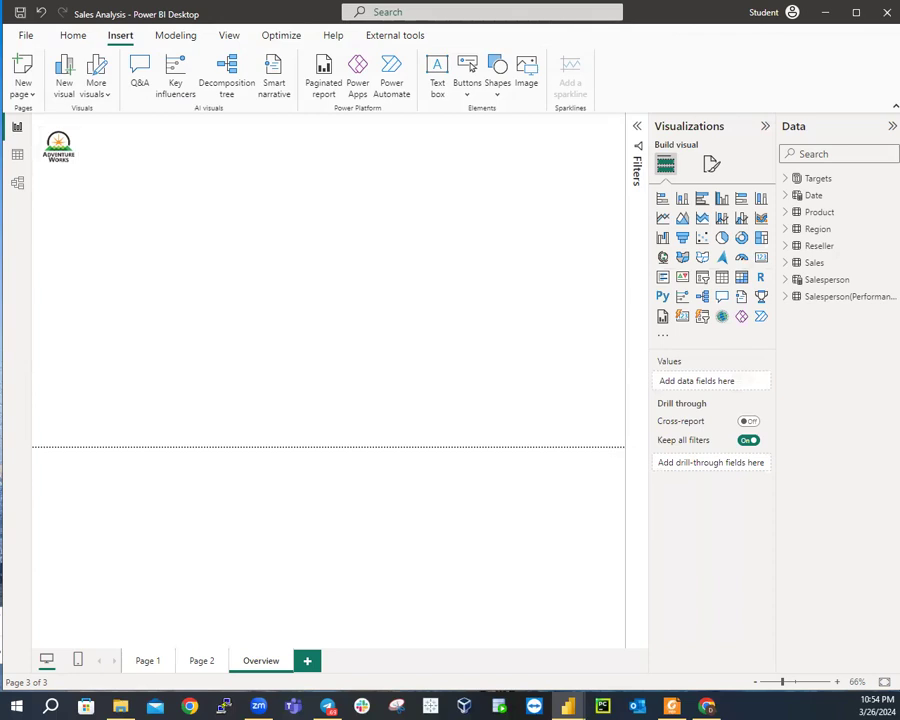
{"action": "left_click", "coordinate": [59, 147]}
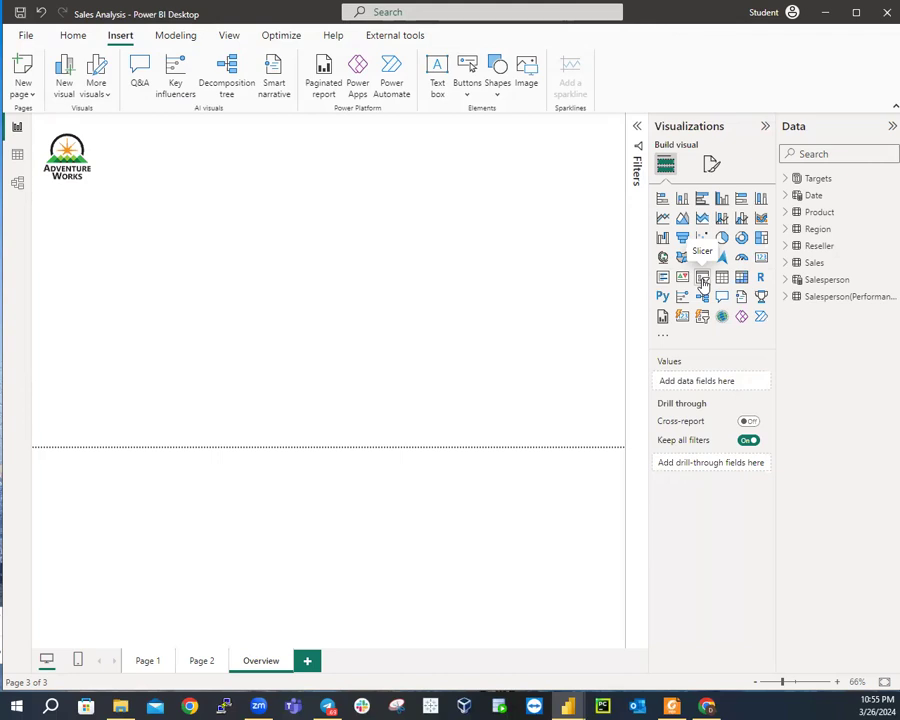
Add a slicer below and beside the logo and populate it with the Year field from the Date table
{"action": "left_click", "coordinate": [702, 279]}
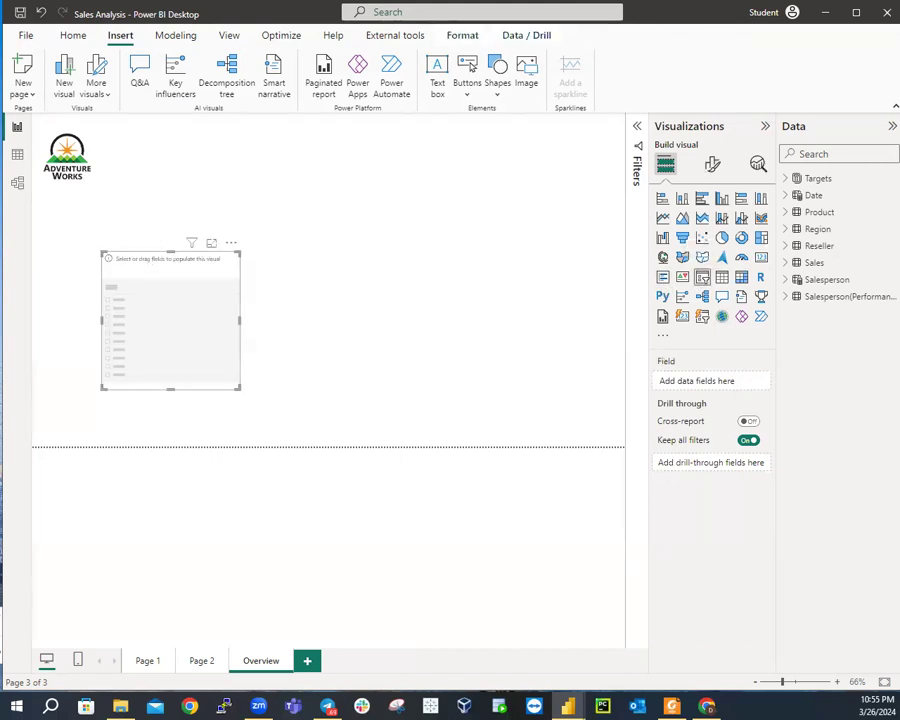
{"action": "left_click_drag", "start_coordinate": [170, 270], "coordinate": [189, 220]}
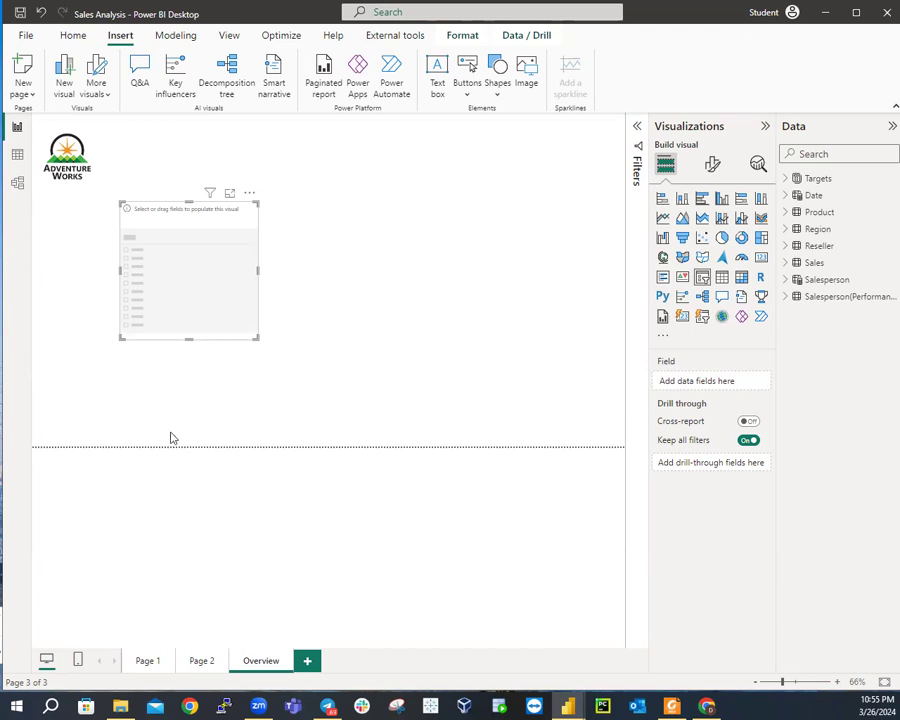
{"action": "left_click", "coordinate": [788, 196]}
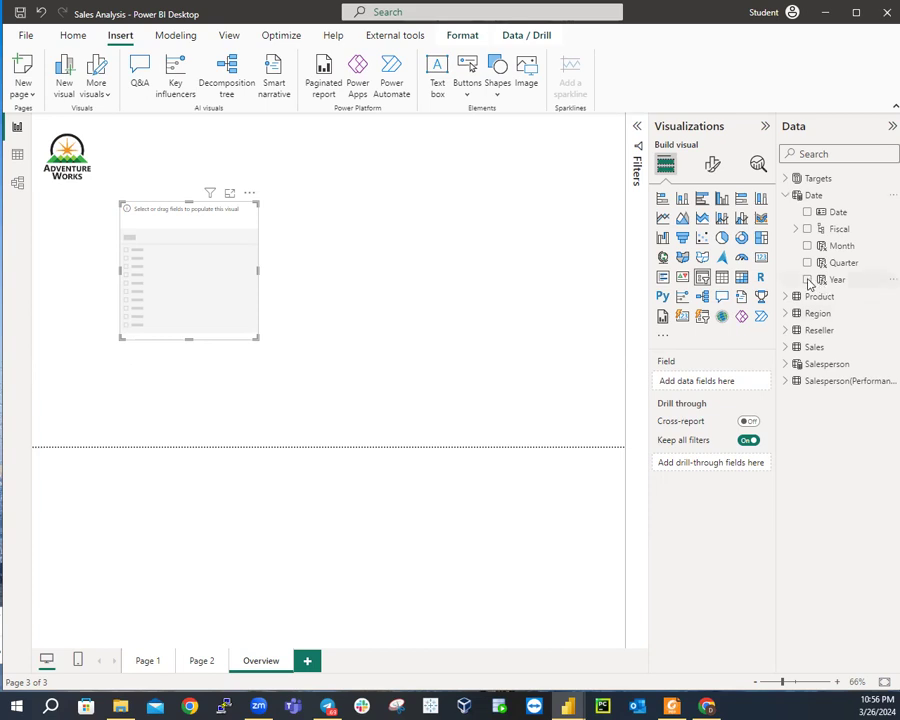
{"action": "left_click_drag", "start_coordinate": [809, 283], "coordinate": [342, 291]}
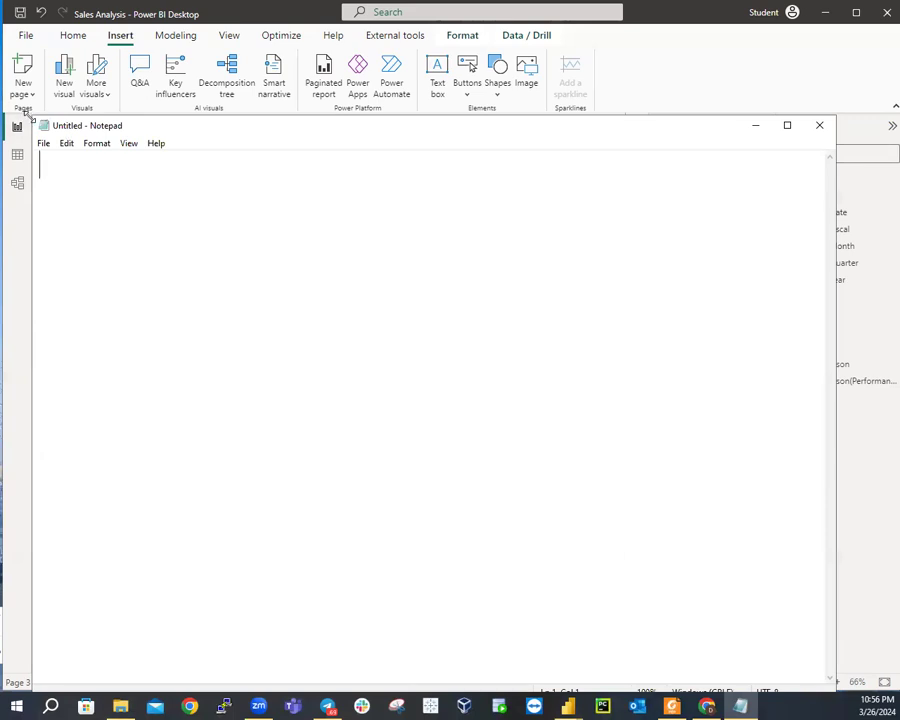
Write "Date | Year" in a resized Notepad window, select the text, and return to the Power BI report
{"action": "left_click_drag", "start_coordinate": [31, 117], "coordinate": [379, 233]}
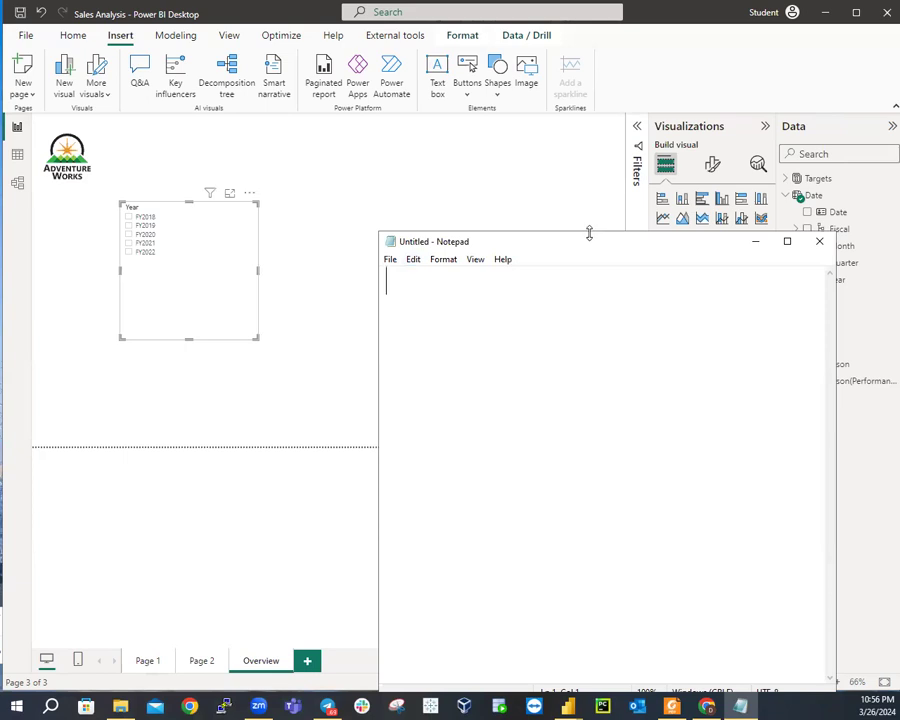
{"action": "left_click_drag", "start_coordinate": [591, 243], "coordinate": [451, 126]}
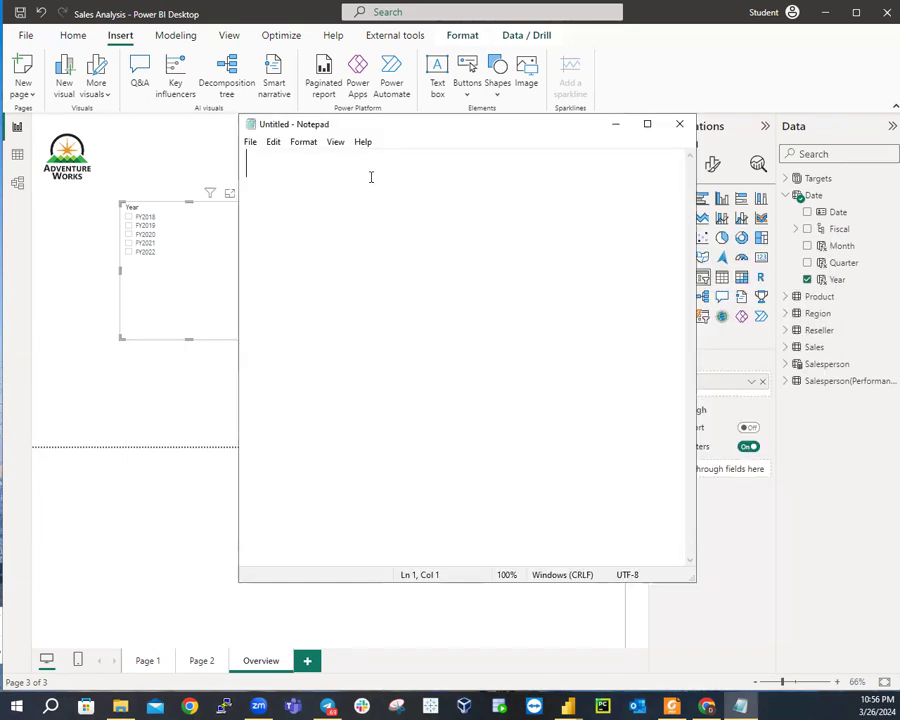
{"action": "type", "text": "Date"}
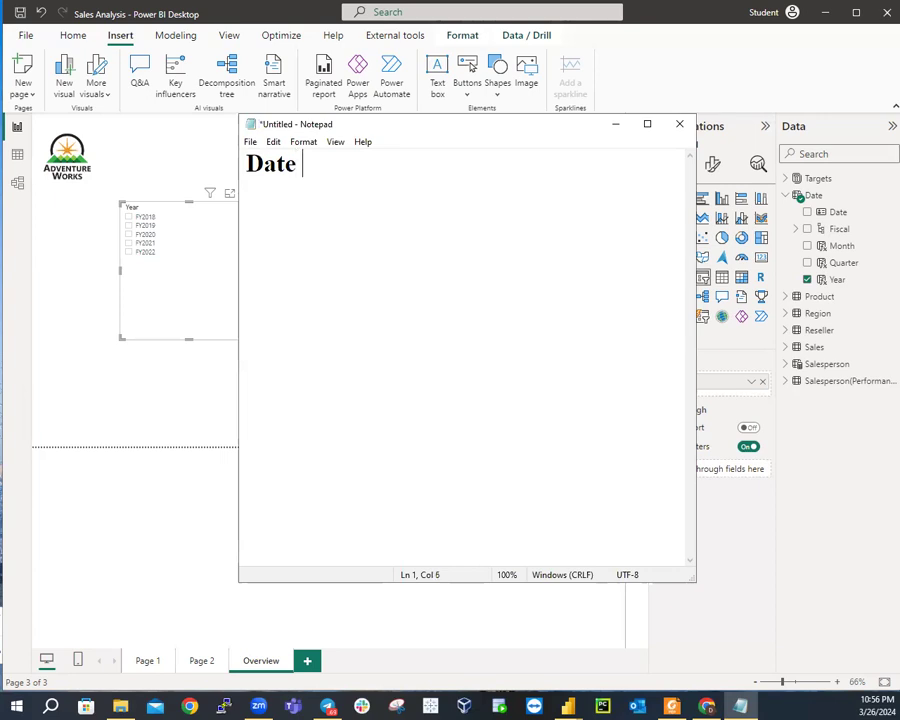
{"action": "type", "text": " | Year"}
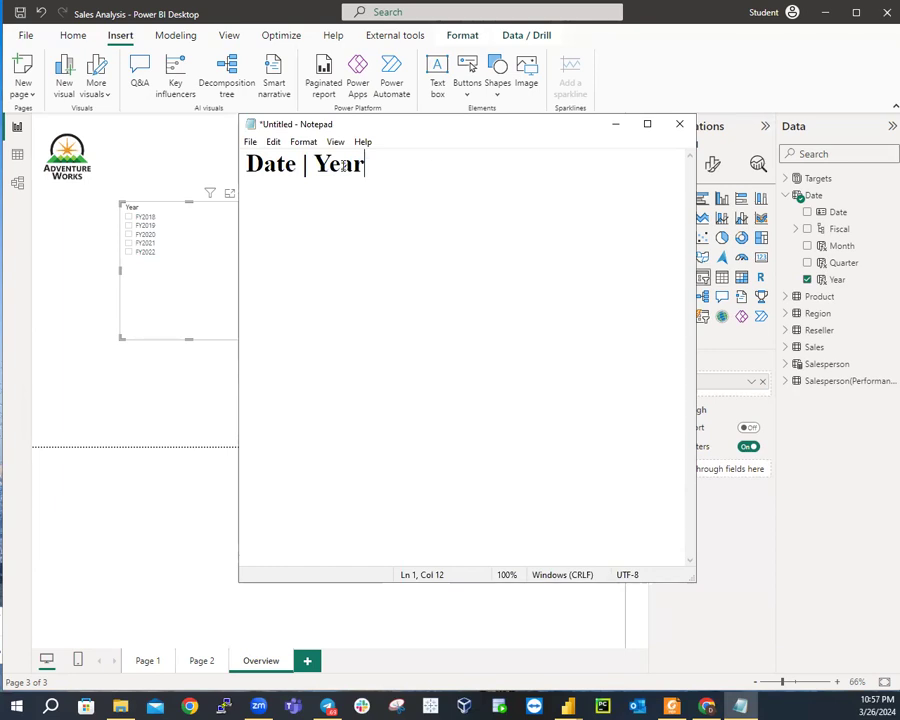
{"action": "key", "text": "ctrl+a"}
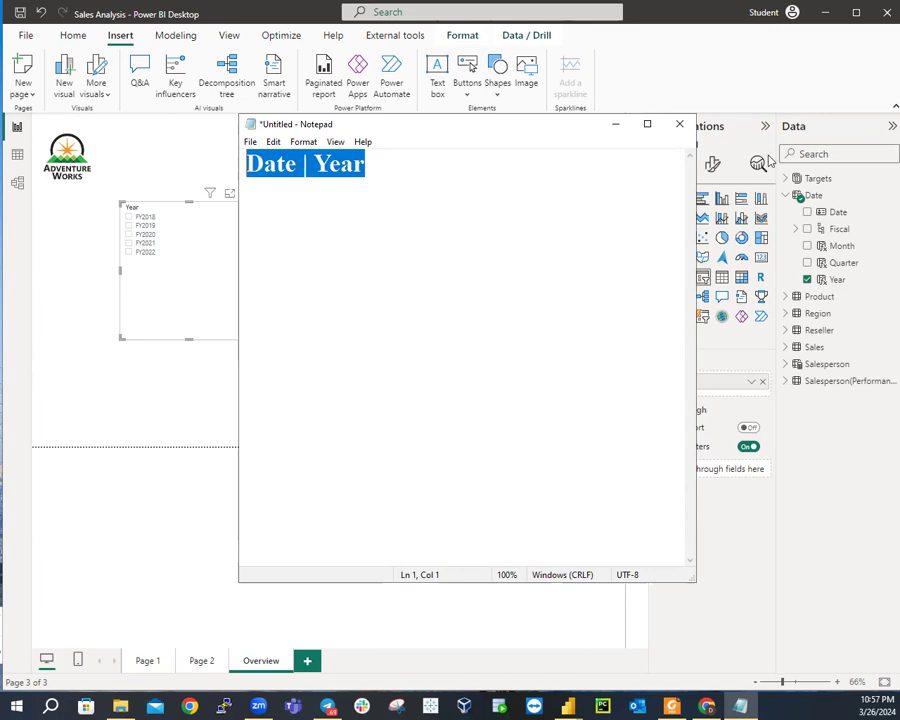
{"action": "left_click", "coordinate": [615, 138]}
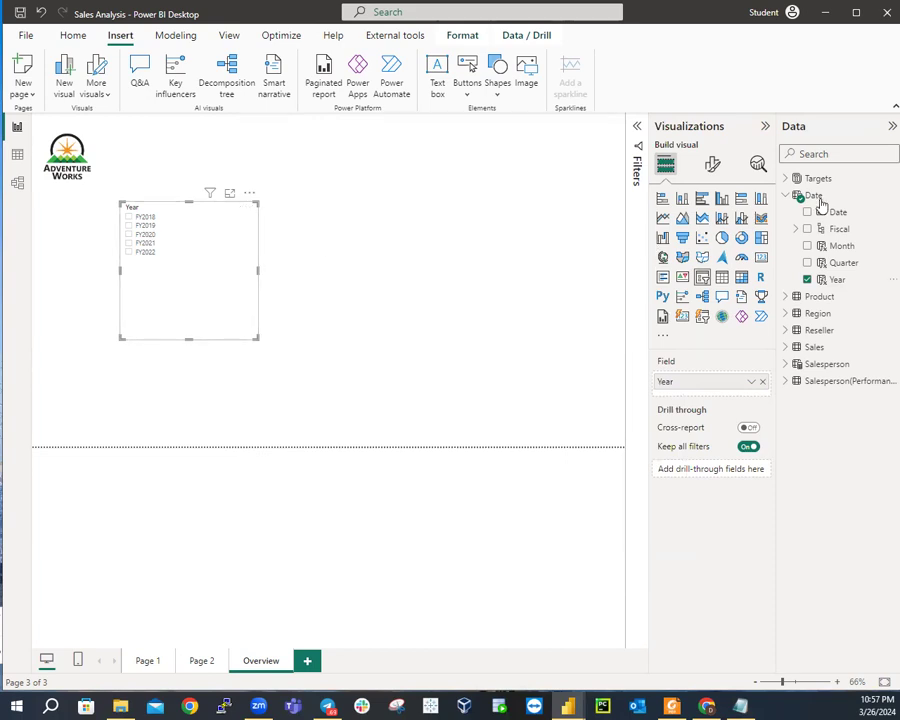
Format the Year slicer's header text as Times New Roman, size 20, bold
{"action": "left_click", "coordinate": [712, 164]}
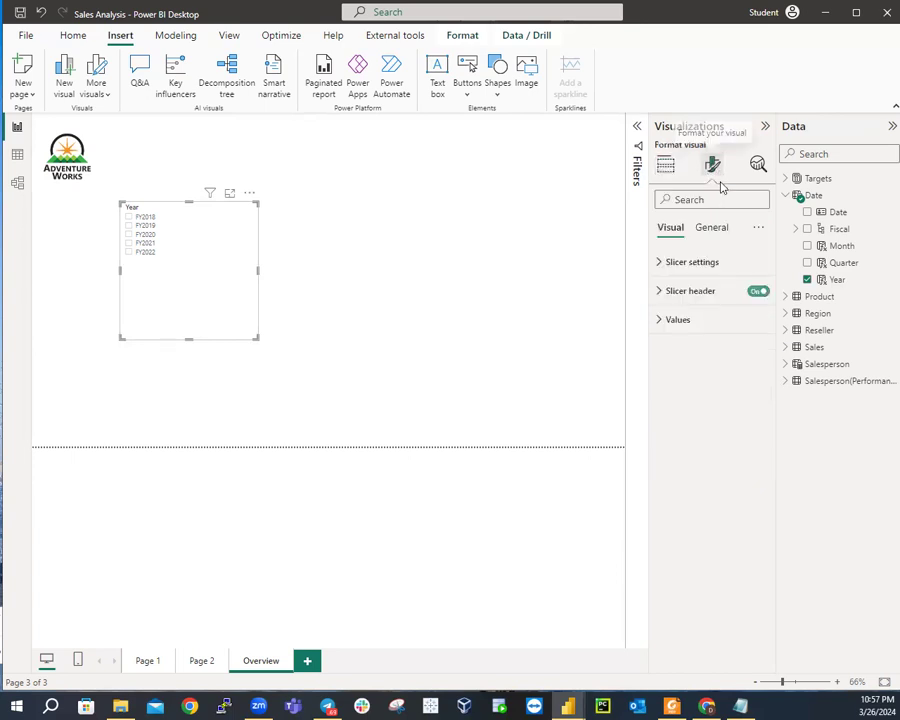
{"action": "left_click", "coordinate": [668, 290]}
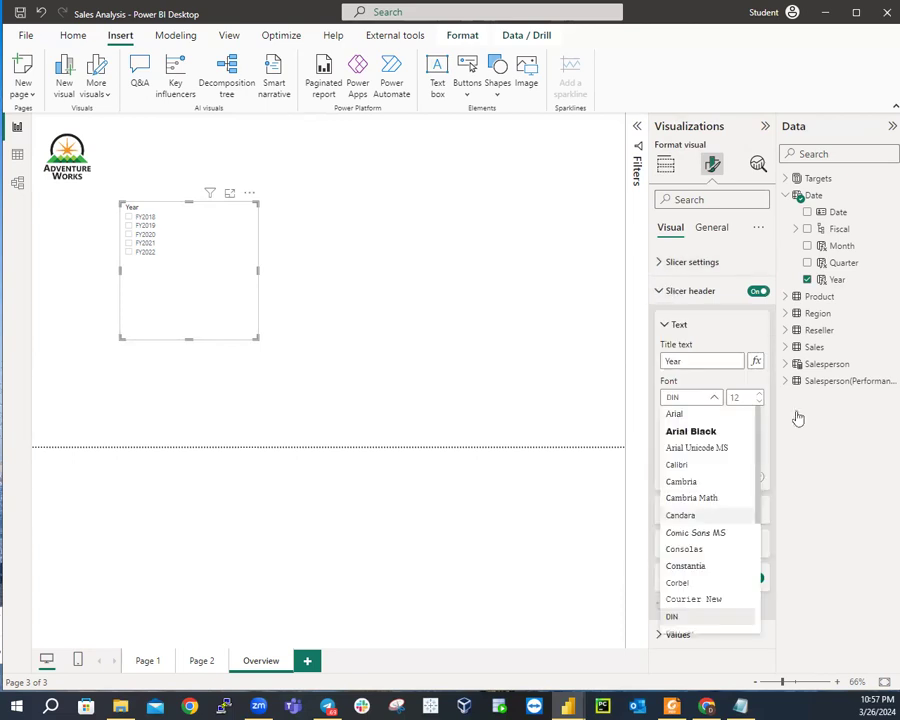
{"action": "scroll", "coordinate": [702, 540], "scroll_direction": "down", "scroll_amount": 5}
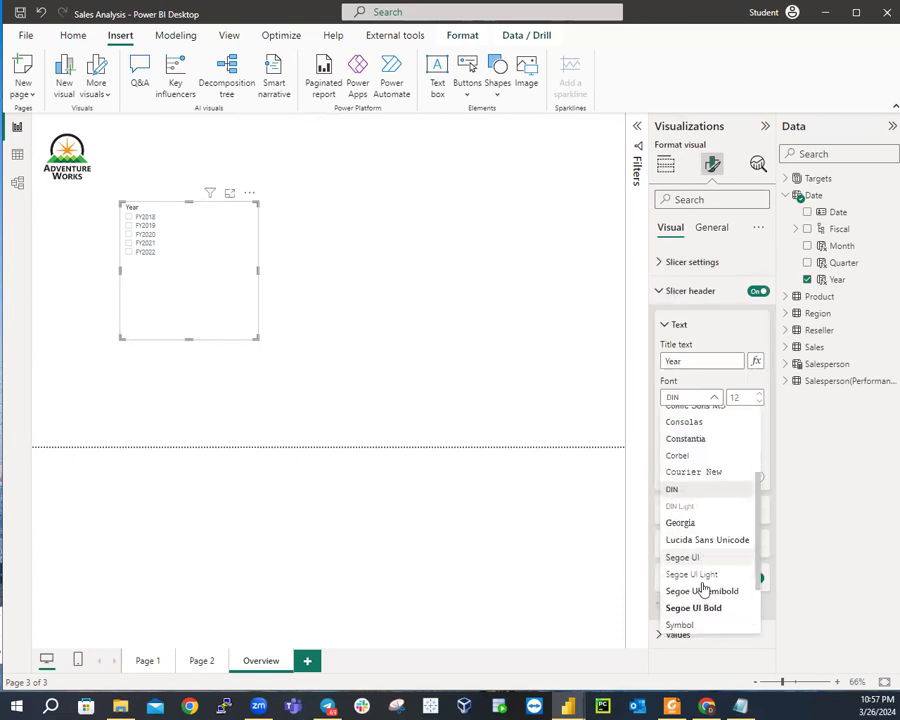
{"action": "left_click", "coordinate": [704, 576]}
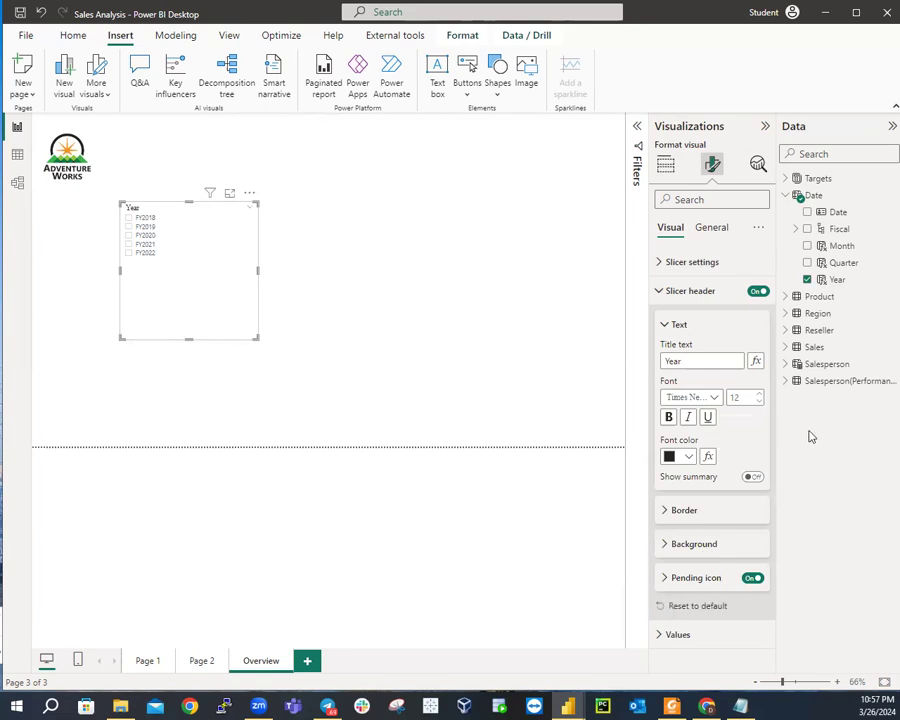
{"action": "left_click", "coordinate": [757, 394]}
{"action": "left_click", "coordinate": [757, 394]}
{"action": "left_click", "coordinate": [757, 394]}
{"action": "left_click", "coordinate": [757, 394]}
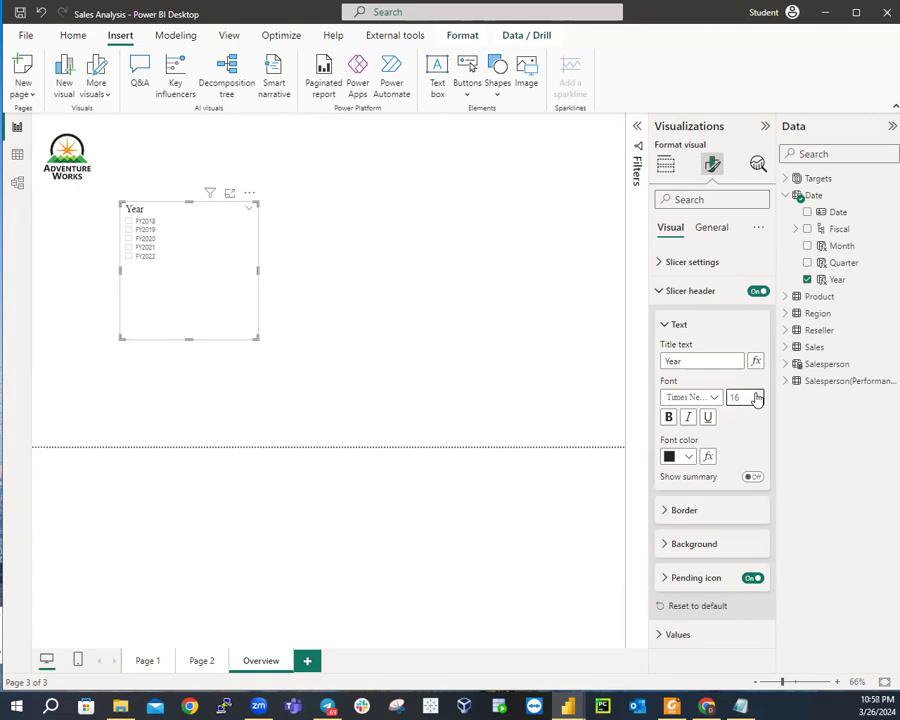
{"action": "left_click", "coordinate": [757, 394]}
{"action": "left_click", "coordinate": [757, 394]}
{"action": "left_click", "coordinate": [757, 394]}
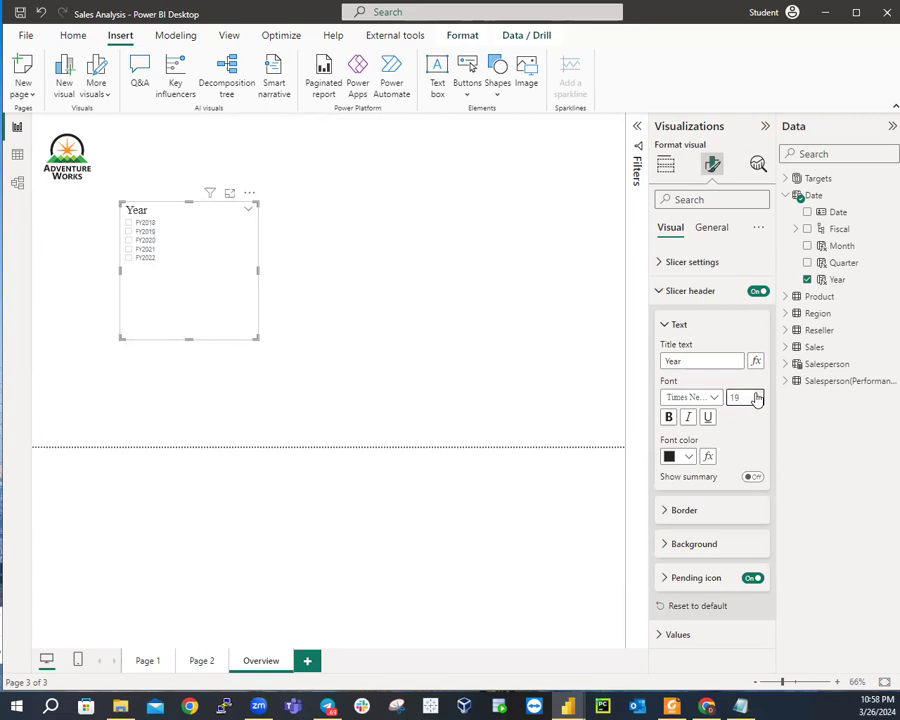
{"action": "left_click", "coordinate": [757, 394]}
{"action": "left_click", "coordinate": [670, 417]}
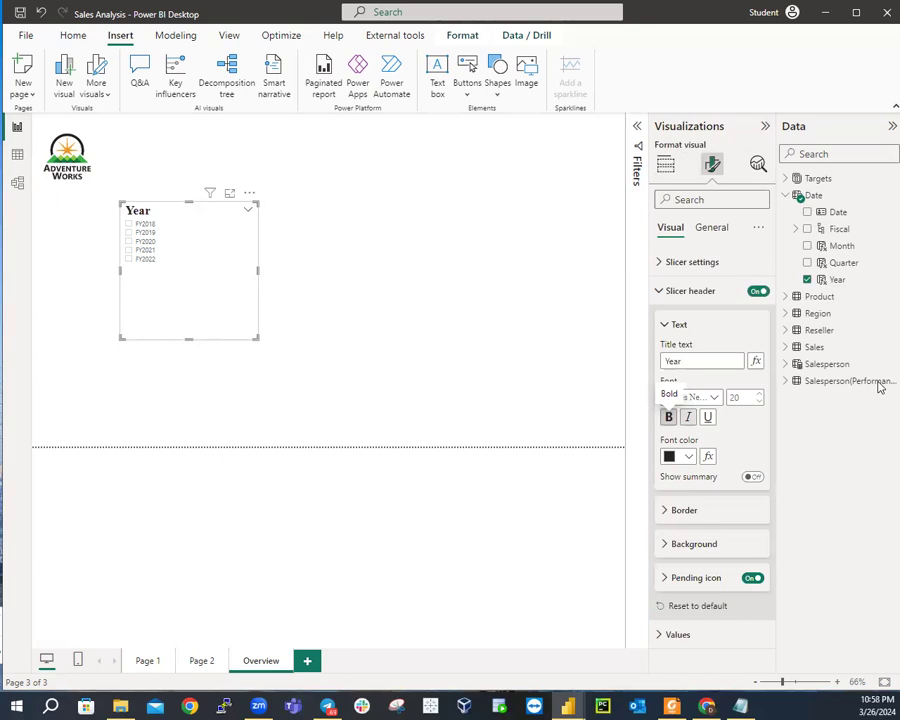
Set the Year slicer's values to Times New Roman and increase their font size
{"action": "left_click", "coordinate": [659, 330]}
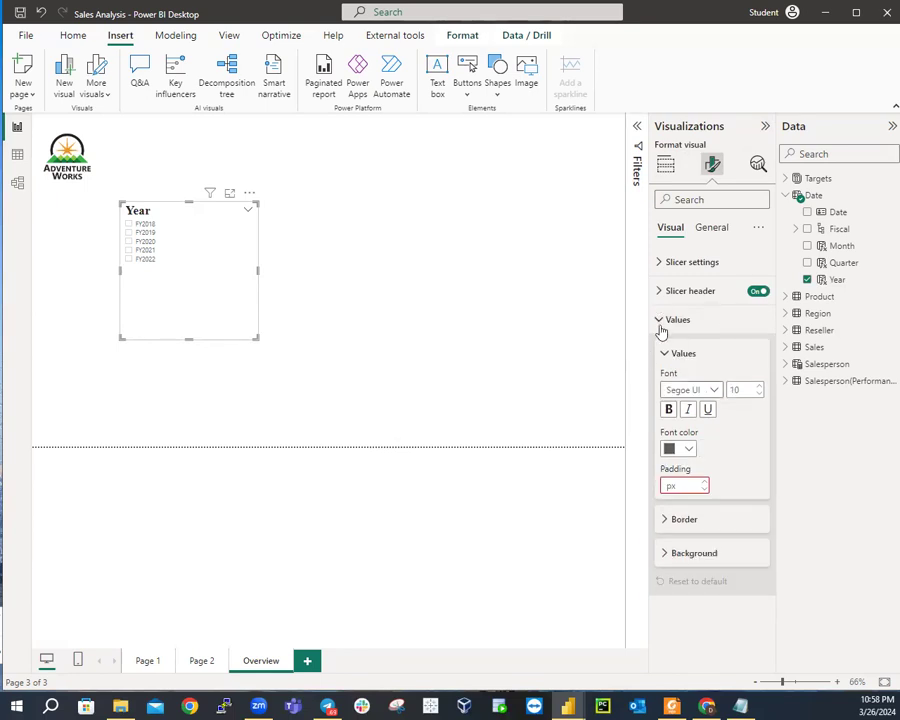
{"action": "left_click", "coordinate": [690, 389]}
{"action": "left_click", "coordinate": [700, 612]}
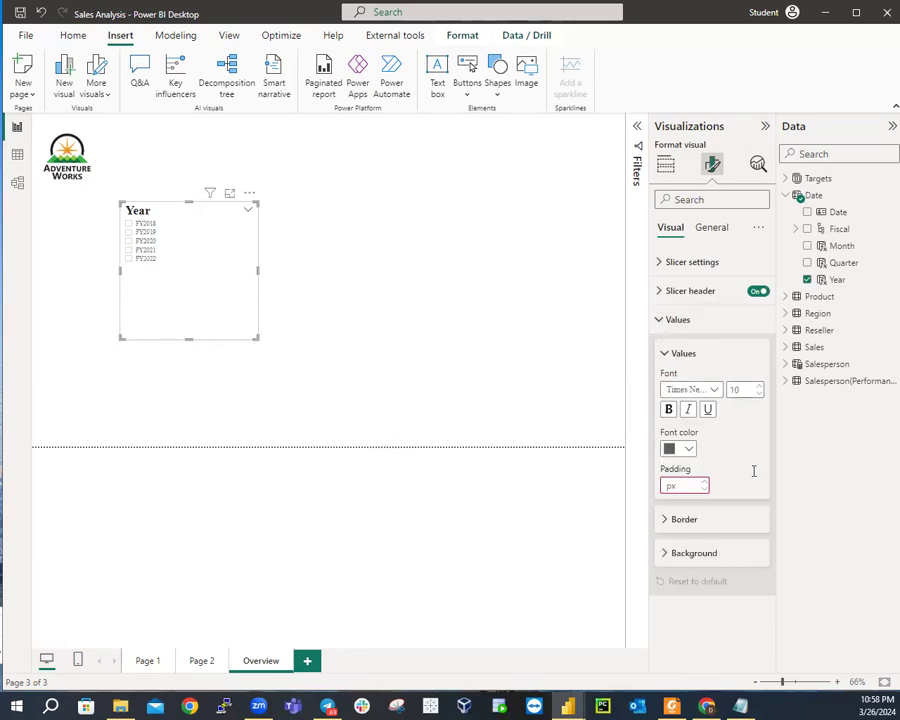
{"action": "left_click", "coordinate": [757, 387]}
{"action": "left_click", "coordinate": [757, 387]}
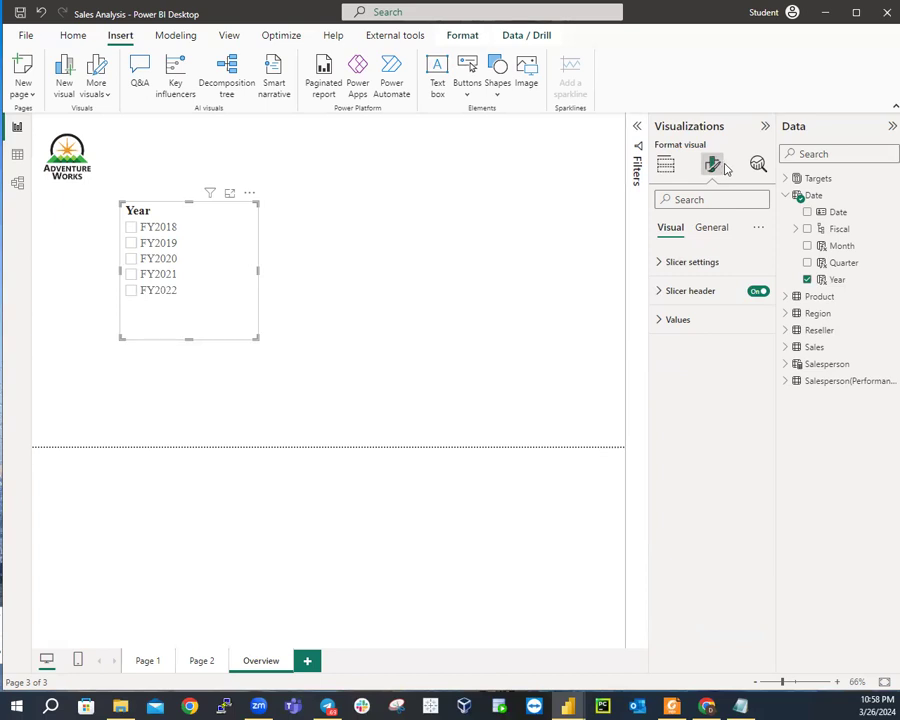
Change the Year slicer's style from a vertical list to Dropdown
{"action": "left_click", "coordinate": [662, 264]}
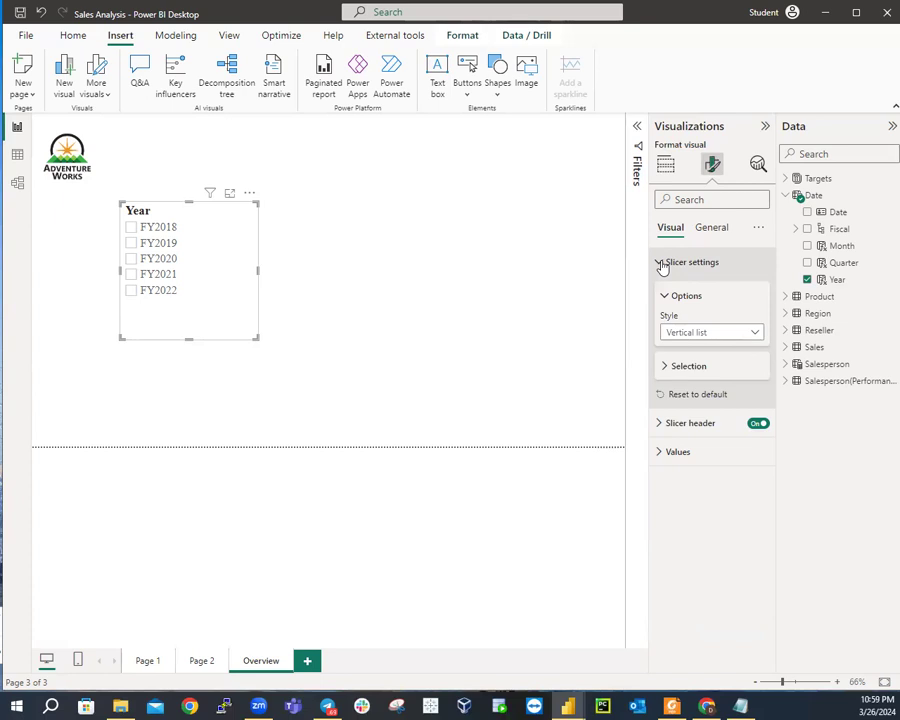
{"action": "left_click", "coordinate": [711, 337]}
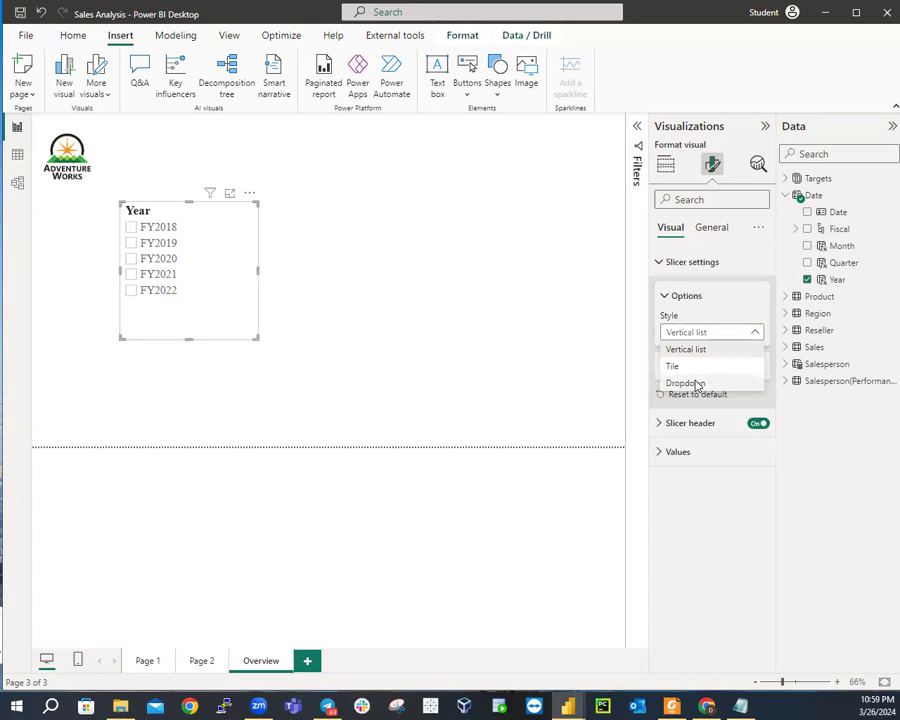
{"action": "left_click", "coordinate": [685, 383]}
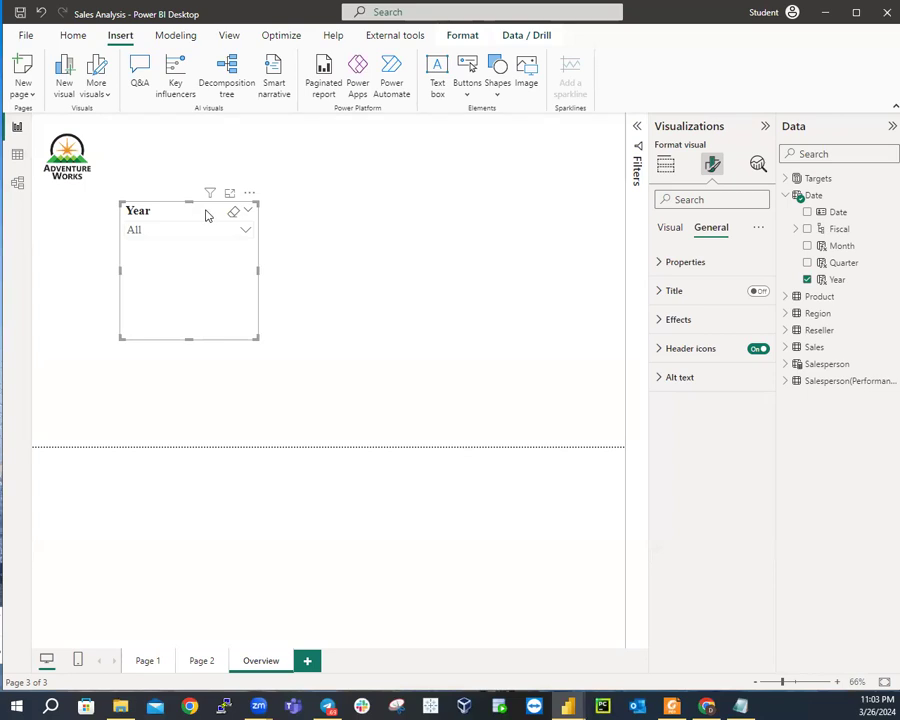
Move the Year slicer directly beneath the Adventure Works logo and shrink its width and height to fit the dropdown
{"action": "left_click_drag", "start_coordinate": [206, 212], "coordinate": [122, 202]}
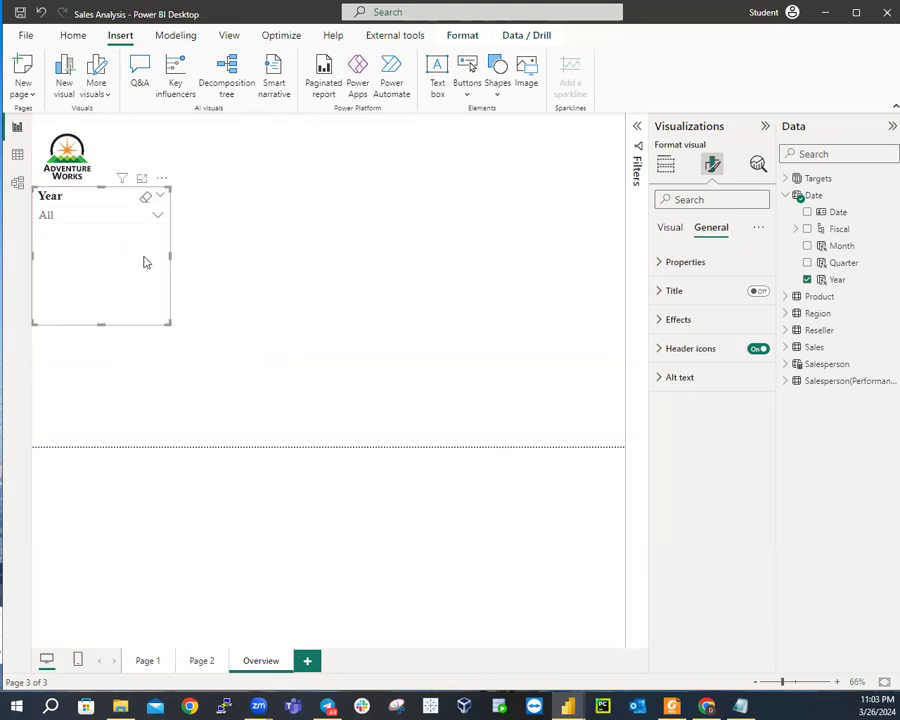
{"action": "left_click_drag", "start_coordinate": [171, 260], "coordinate": [100, 251]}
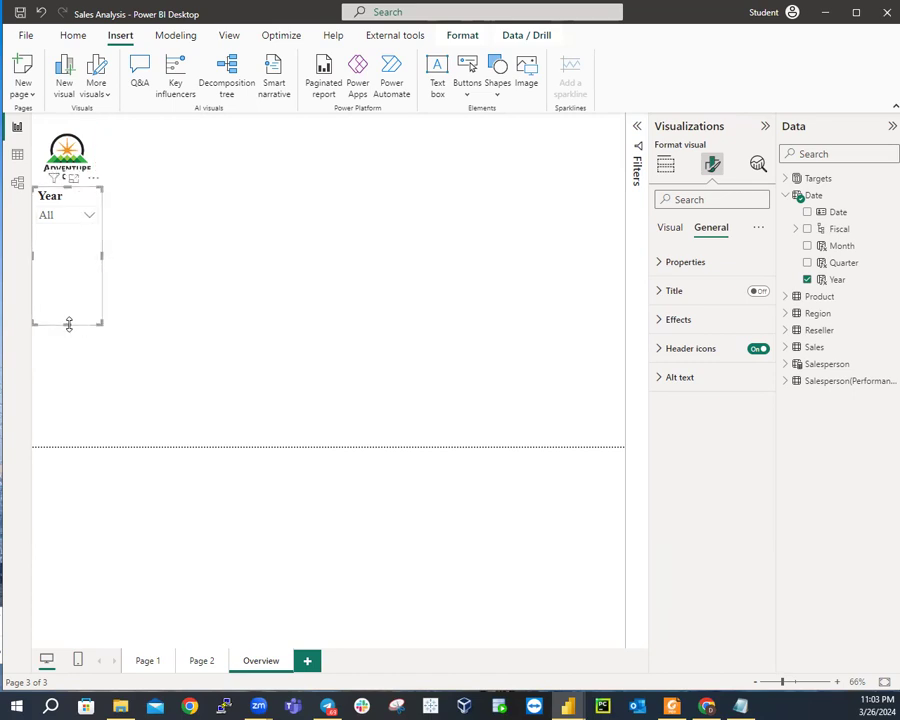
{"action": "left_click_drag", "start_coordinate": [68, 323], "coordinate": [73, 233]}
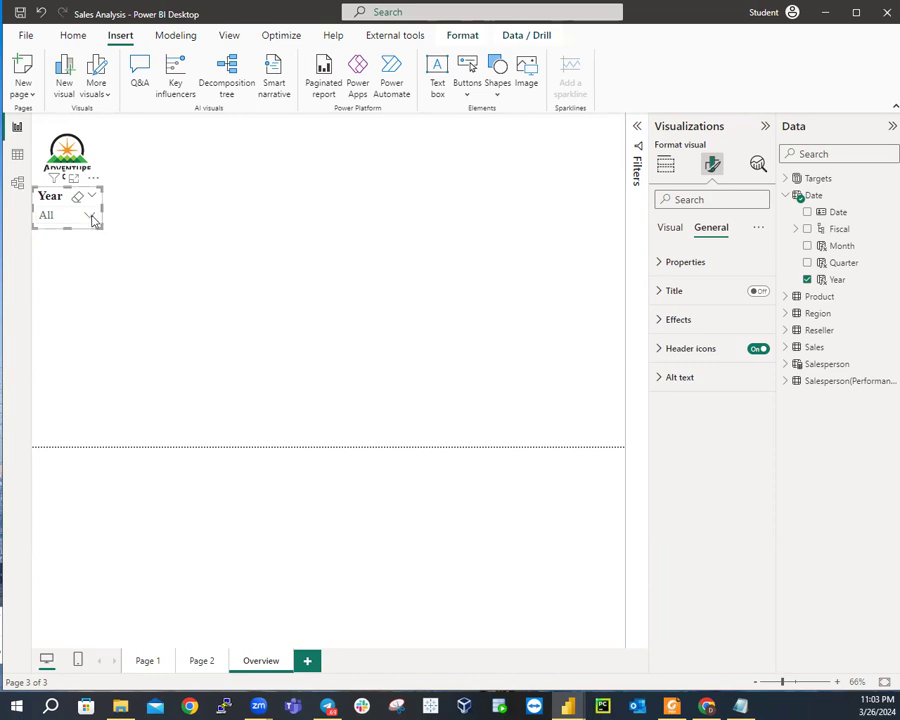
Try the Year dropdown by selecting FY2020, FY2018, FY2021 and FY2020 again, one at a time
{"action": "left_click", "coordinate": [92, 218]}
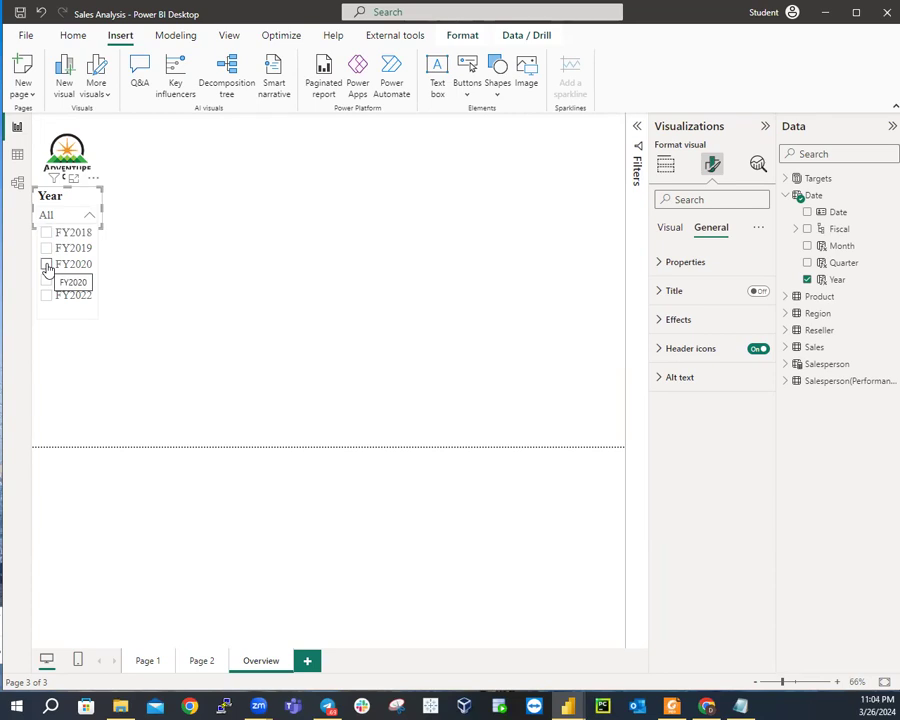
{"action": "left_click", "coordinate": [47, 265]}
{"action": "left_click", "coordinate": [64, 207]}
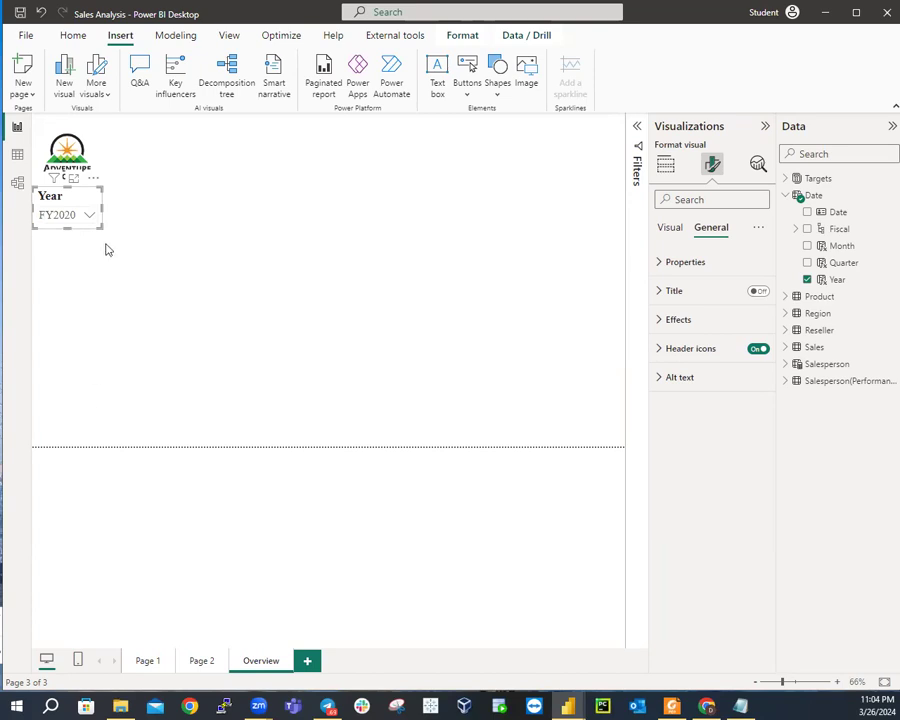
{"action": "left_click", "coordinate": [89, 215]}
{"action": "left_click", "coordinate": [83, 233]}
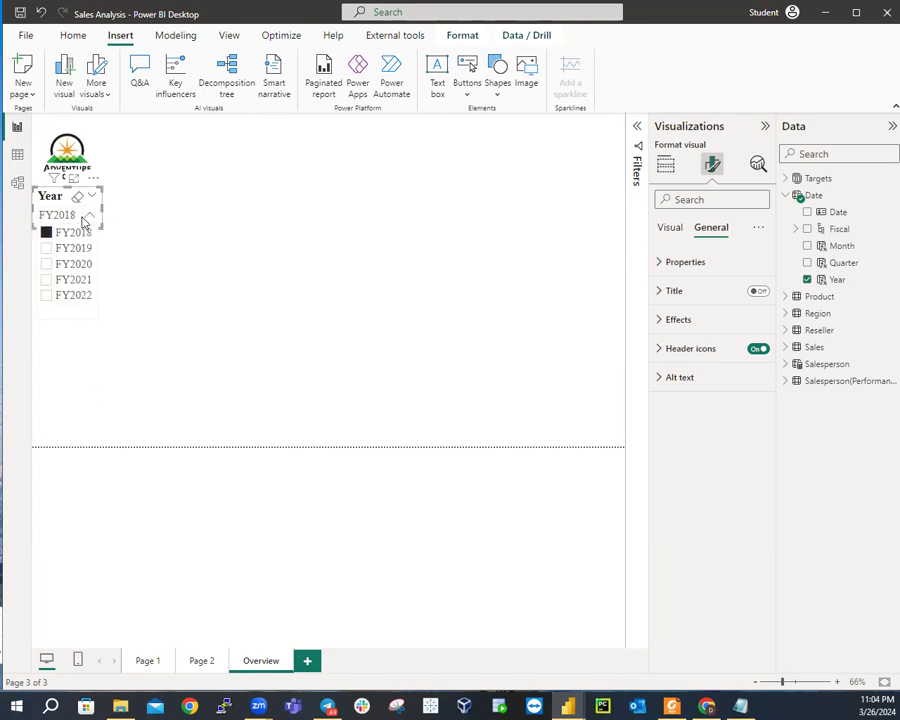
{"action": "left_click", "coordinate": [84, 219]}
{"action": "left_click", "coordinate": [89, 219]}
{"action": "left_click", "coordinate": [76, 279]}
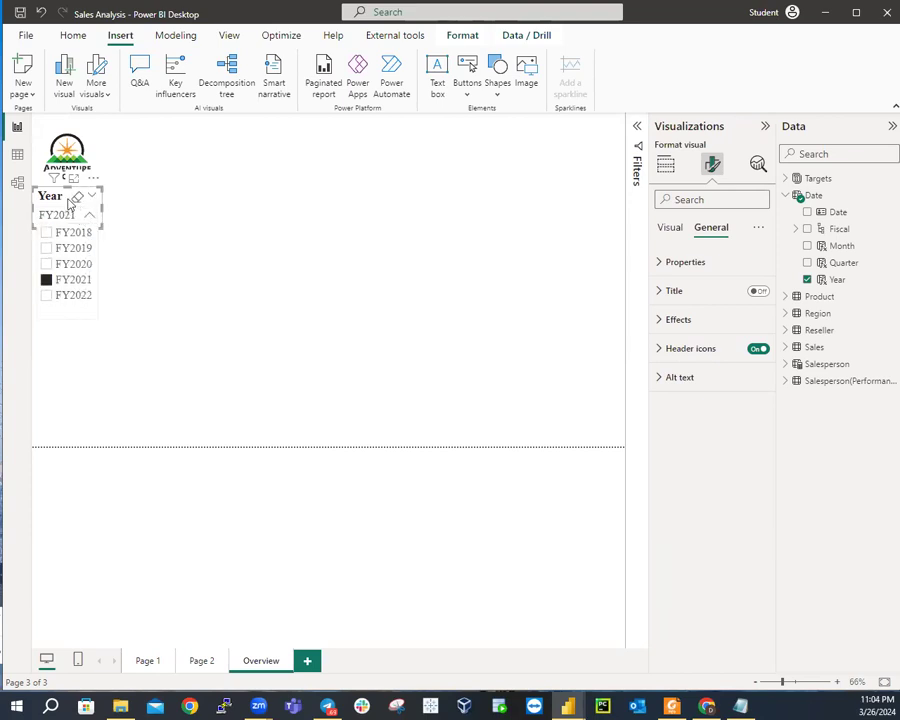
{"action": "left_click", "coordinate": [69, 203]}
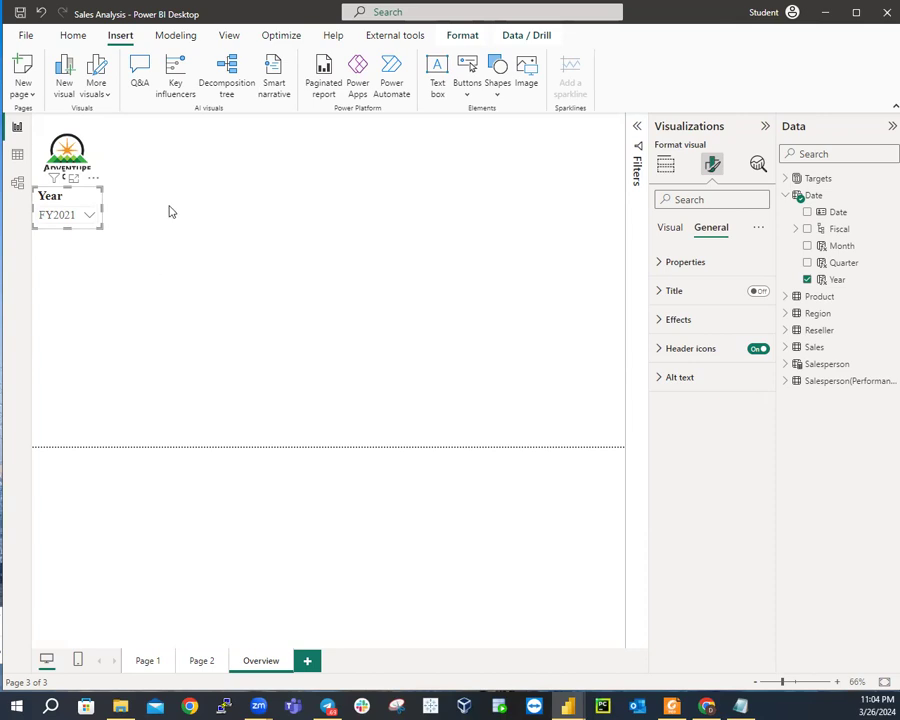
{"action": "left_click", "coordinate": [94, 218]}
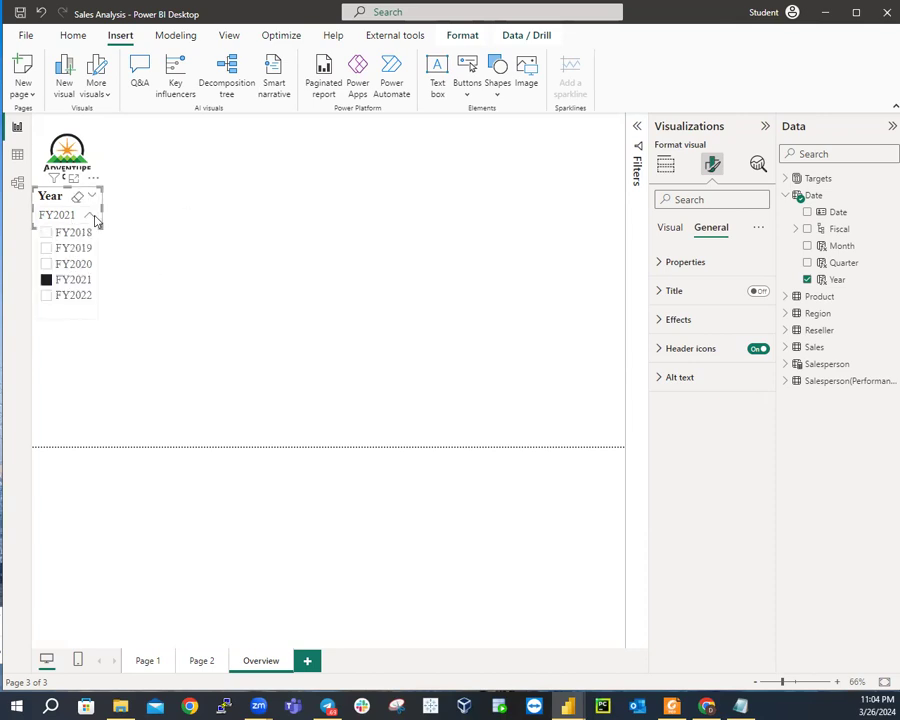
{"action": "left_click", "coordinate": [72, 266]}
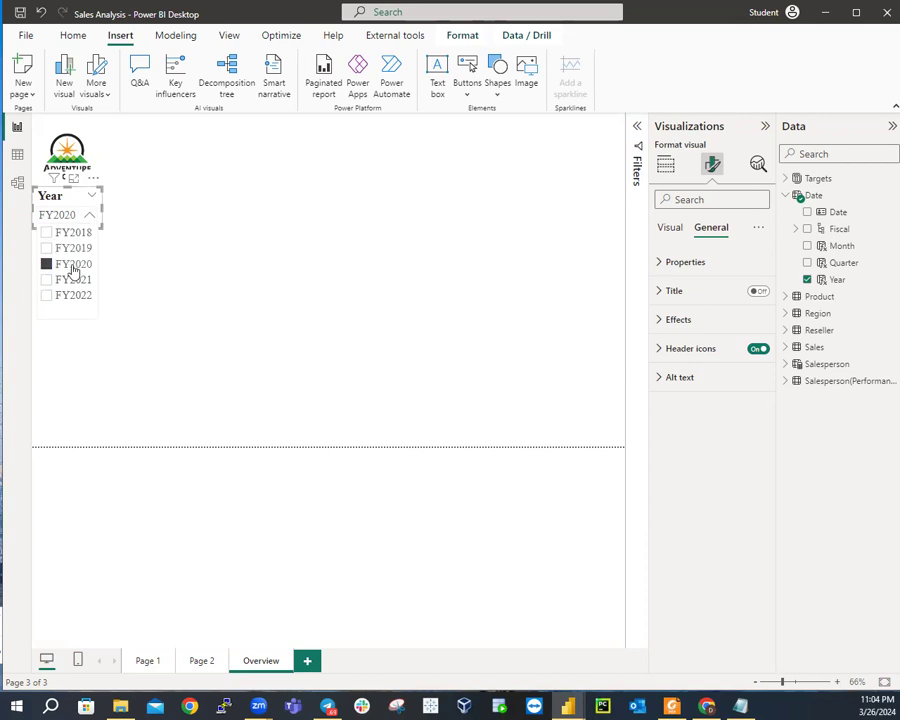
{"action": "left_click", "coordinate": [63, 204]}
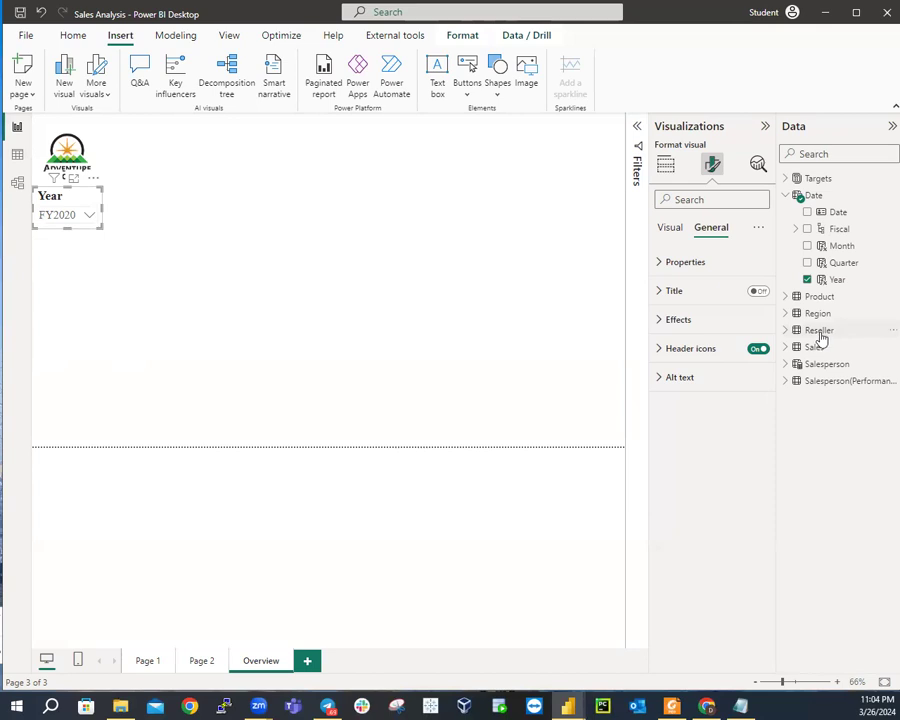
Review the Year slicer's style choices, keep Dropdown, and turn on single select in its selection settings
{"action": "left_click", "coordinate": [670, 228]}
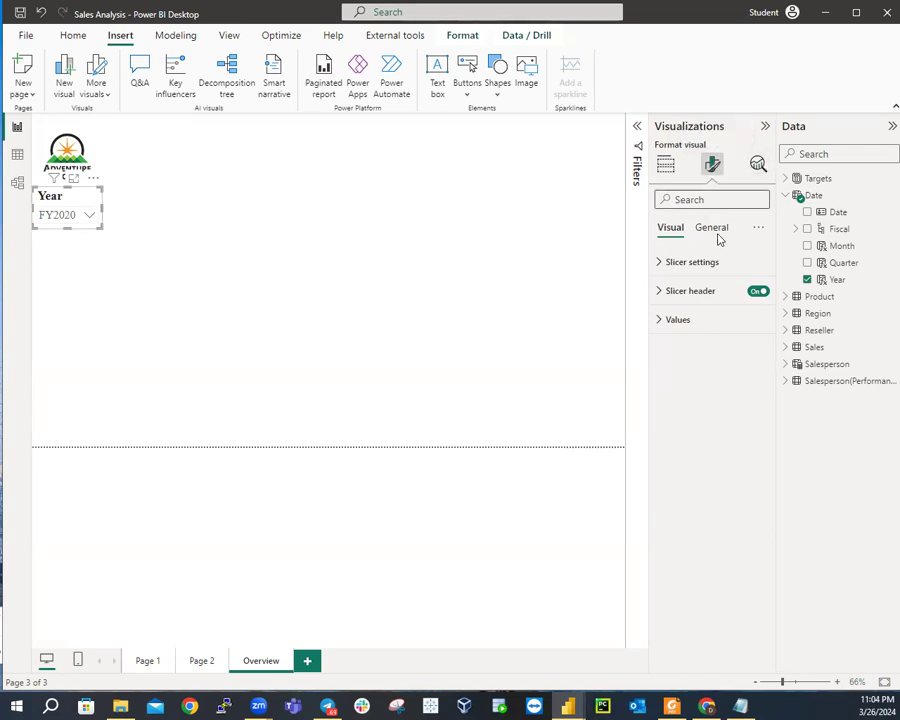
{"action": "left_click", "coordinate": [662, 265]}
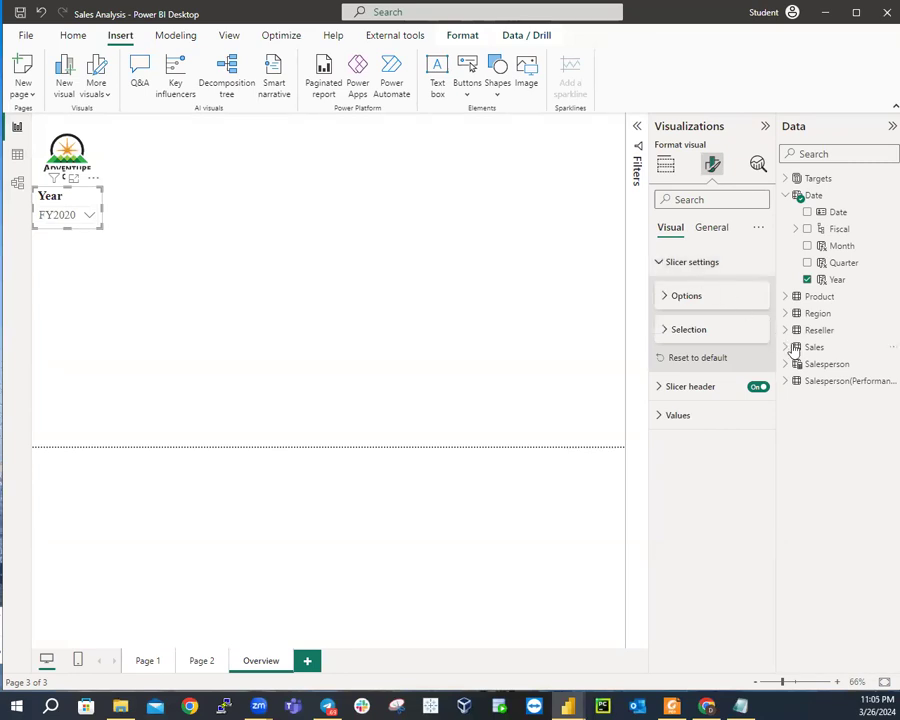
{"action": "left_click", "coordinate": [665, 298]}
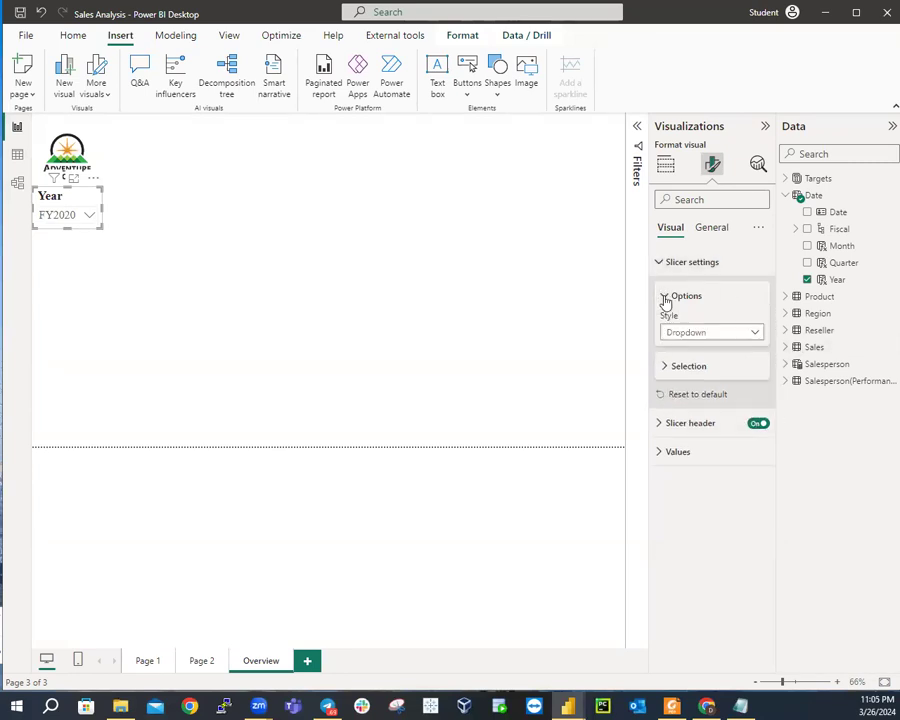
{"action": "left_click", "coordinate": [713, 340]}
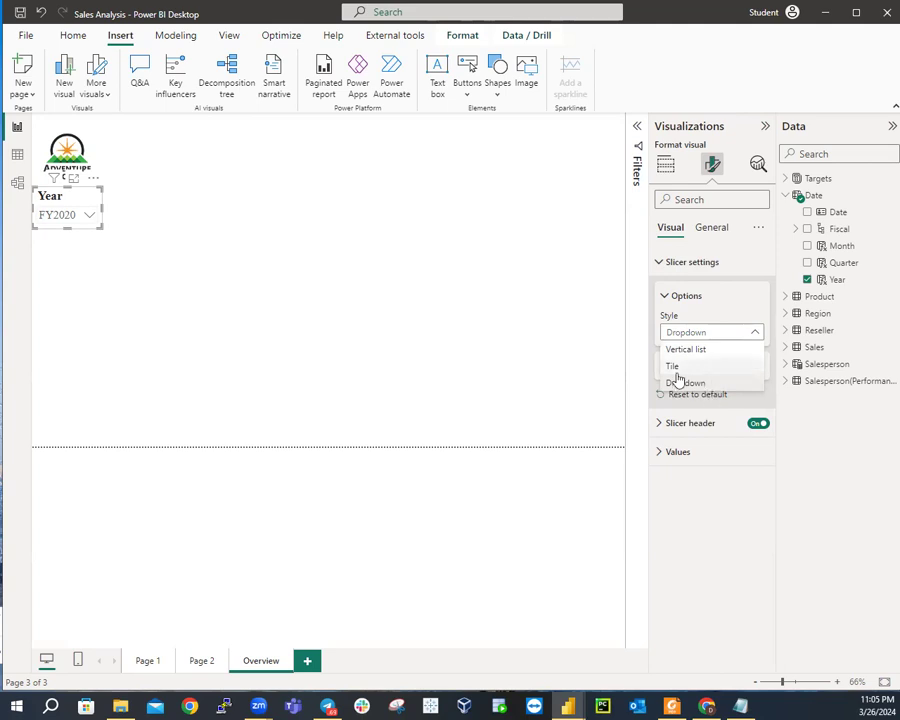
{"action": "left_click", "coordinate": [746, 308]}
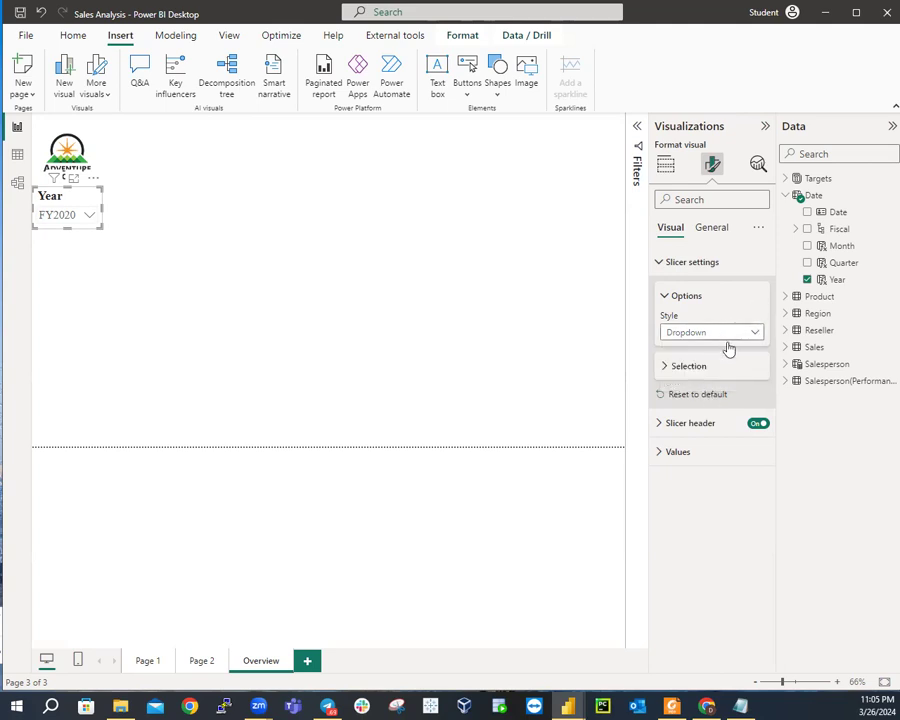
{"action": "left_click", "coordinate": [663, 368]}
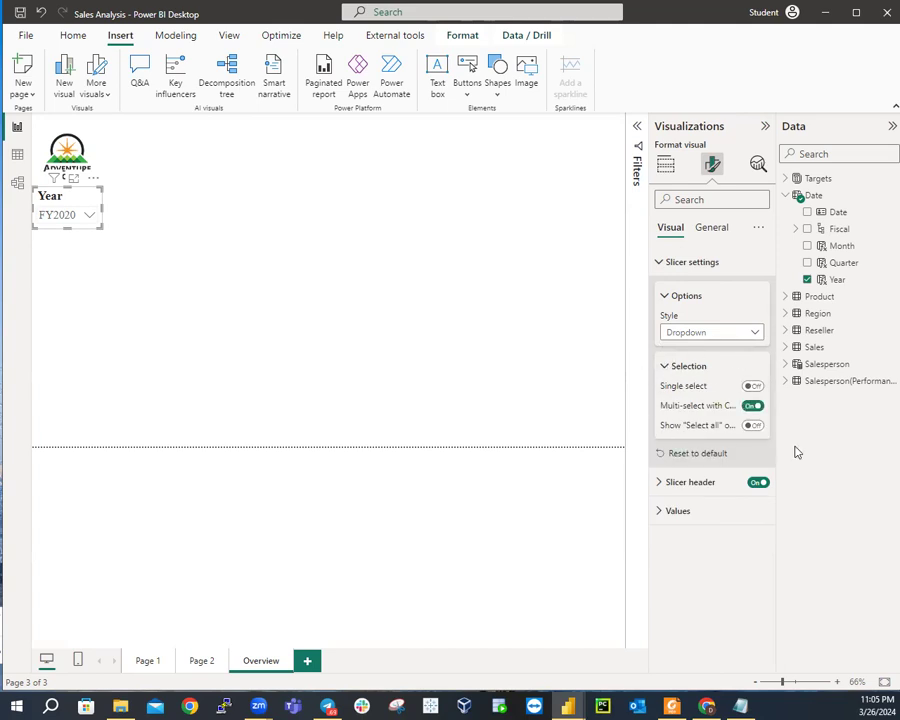
{"action": "left_click", "coordinate": [751, 386]}
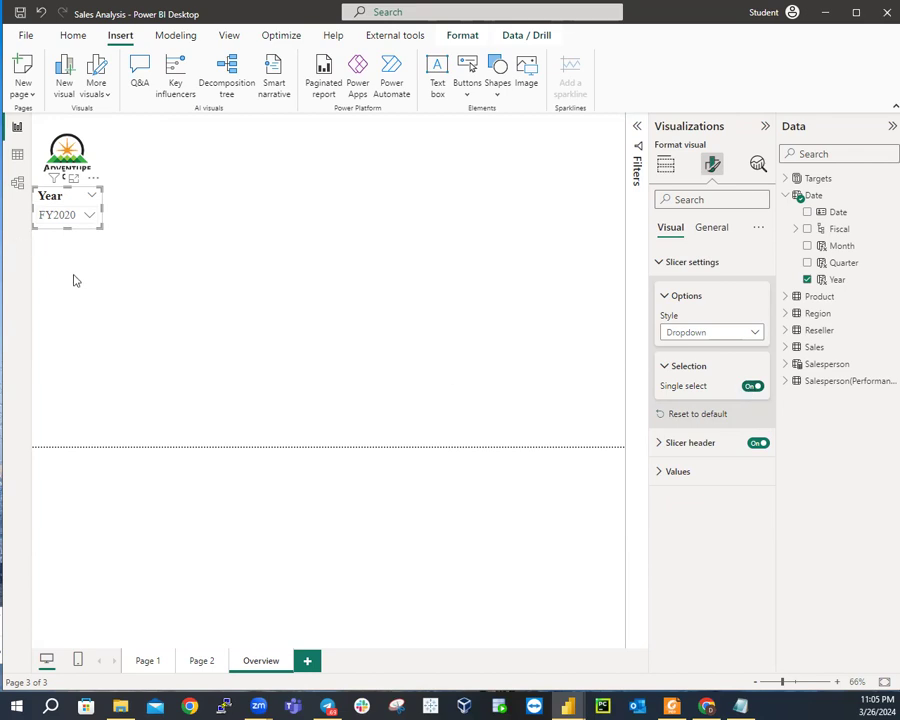
Test single selection in the Year slicer by choosing FY2019, FY2018, FY2021 and FY2022 in turn
{"action": "left_click", "coordinate": [89, 216]}
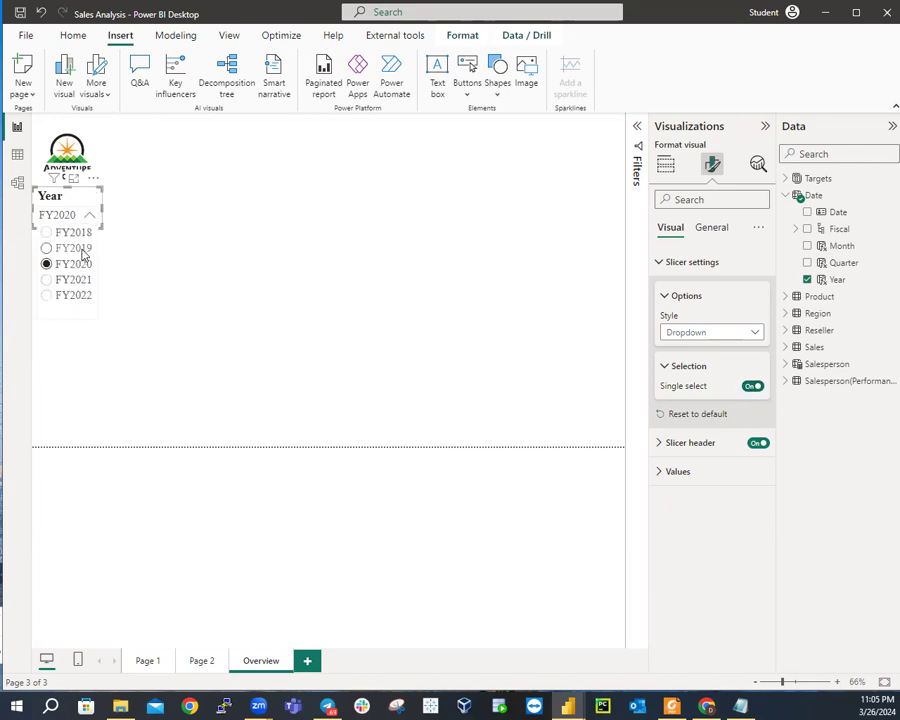
{"action": "left_click", "coordinate": [78, 248]}
{"action": "left_click", "coordinate": [90, 218]}
{"action": "left_click", "coordinate": [84, 232]}
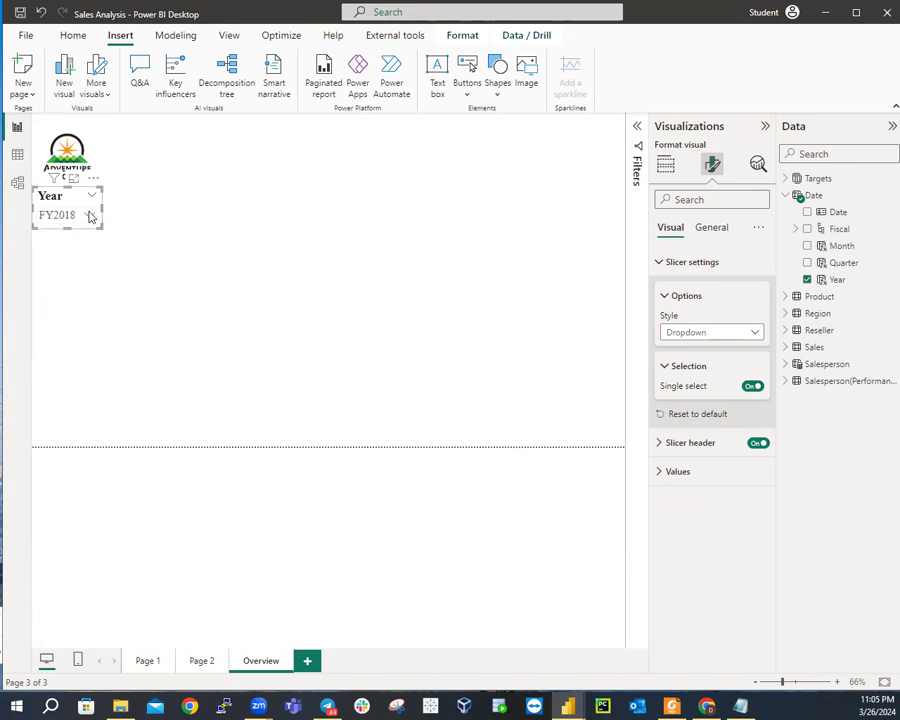
{"action": "left_click", "coordinate": [90, 215]}
{"action": "left_click", "coordinate": [74, 280]}
{"action": "left_click", "coordinate": [90, 215]}
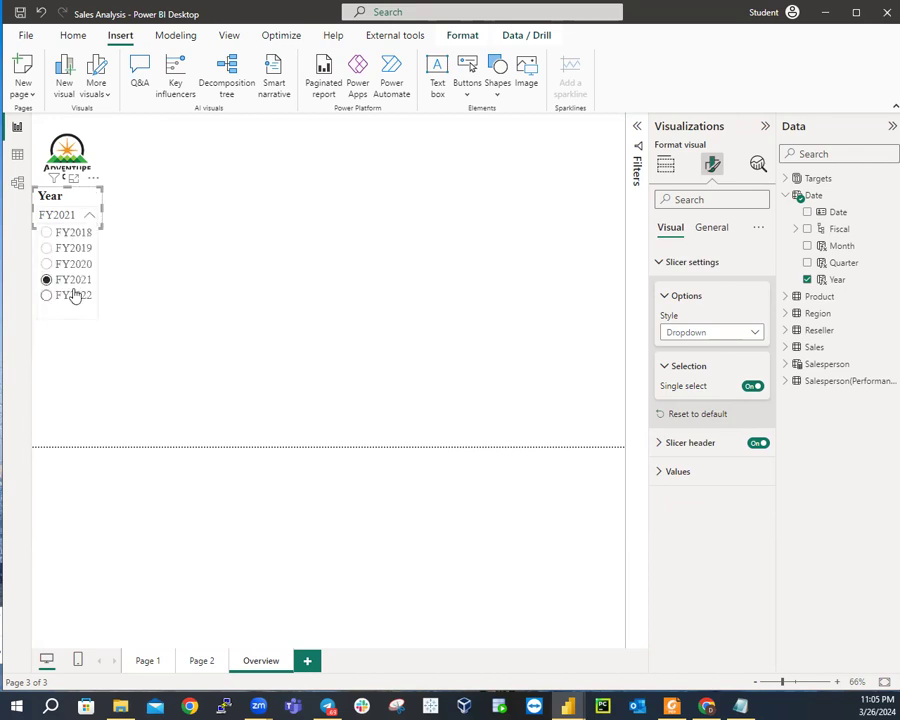
{"action": "left_click", "coordinate": [74, 295]}
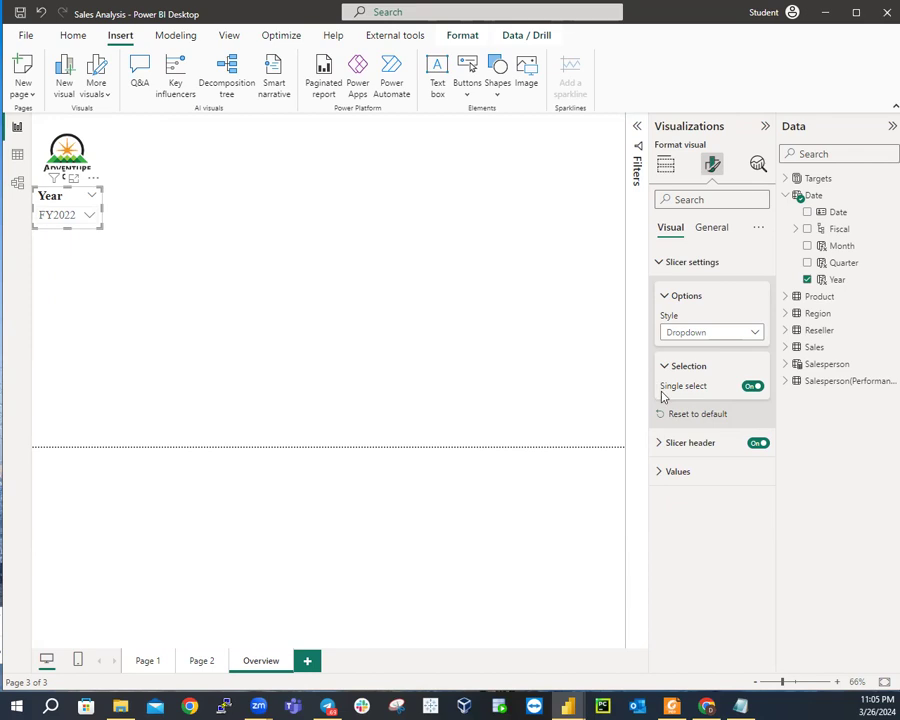
Turn off both single select and multi-select with Ctrl for the Year slicer
{"action": "left_click", "coordinate": [752, 387]}
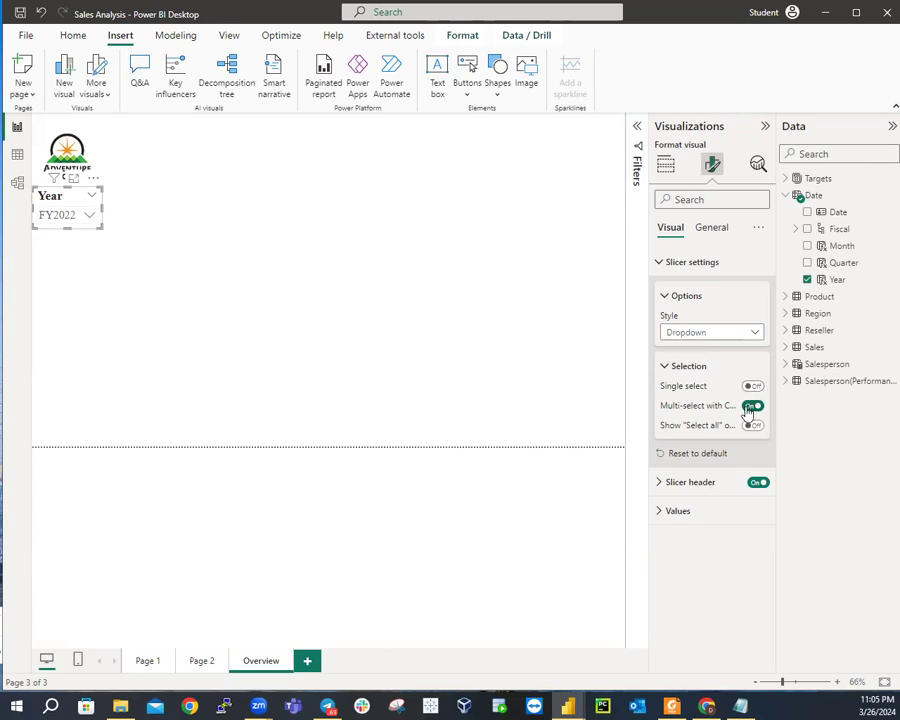
{"action": "left_click", "coordinate": [752, 407]}
{"action": "left_click", "coordinate": [752, 407]}
{"action": "left_click", "coordinate": [746, 411]}
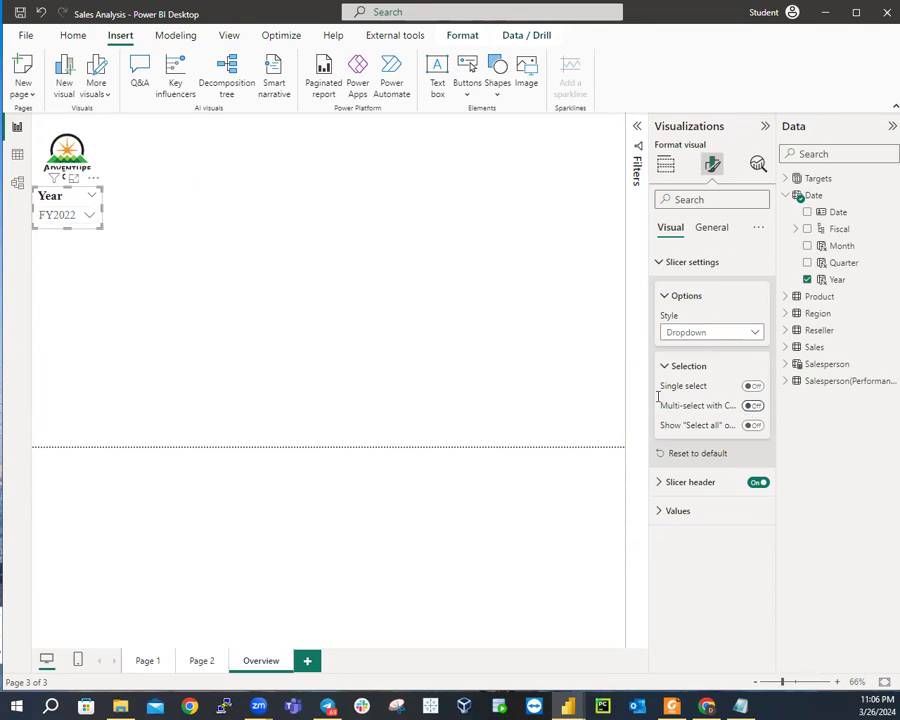
Add FY2019, FY2018, FY2020 and FY2021 to the years selected in the Year slicer
{"action": "left_click", "coordinate": [89, 214]}
{"action": "left_click", "coordinate": [52, 249]}
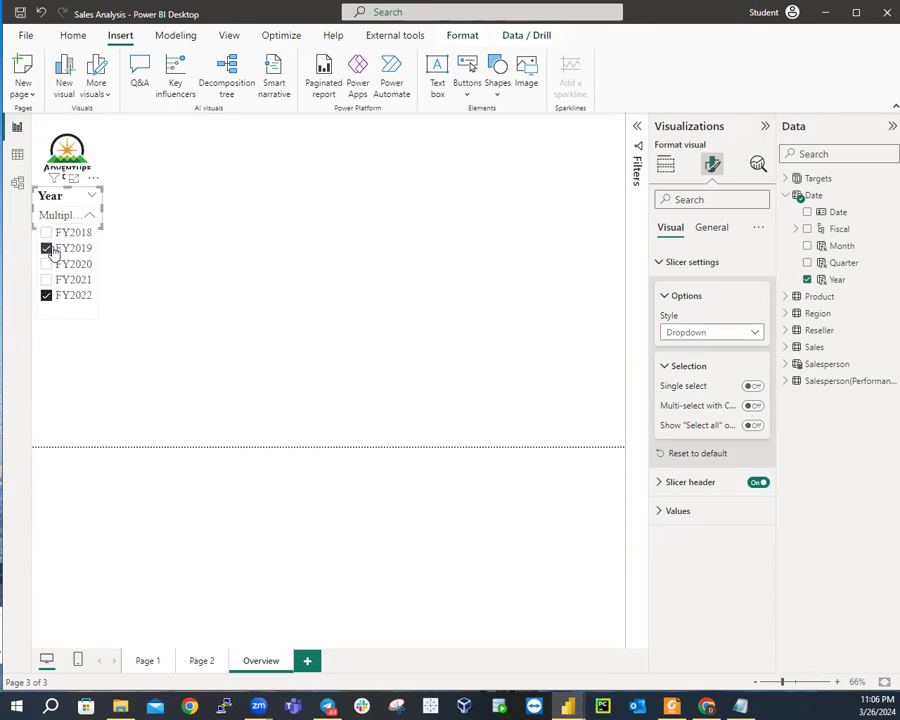
{"action": "left_click", "coordinate": [47, 233]}
{"action": "left_click", "coordinate": [47, 264]}
{"action": "left_click", "coordinate": [47, 280]}
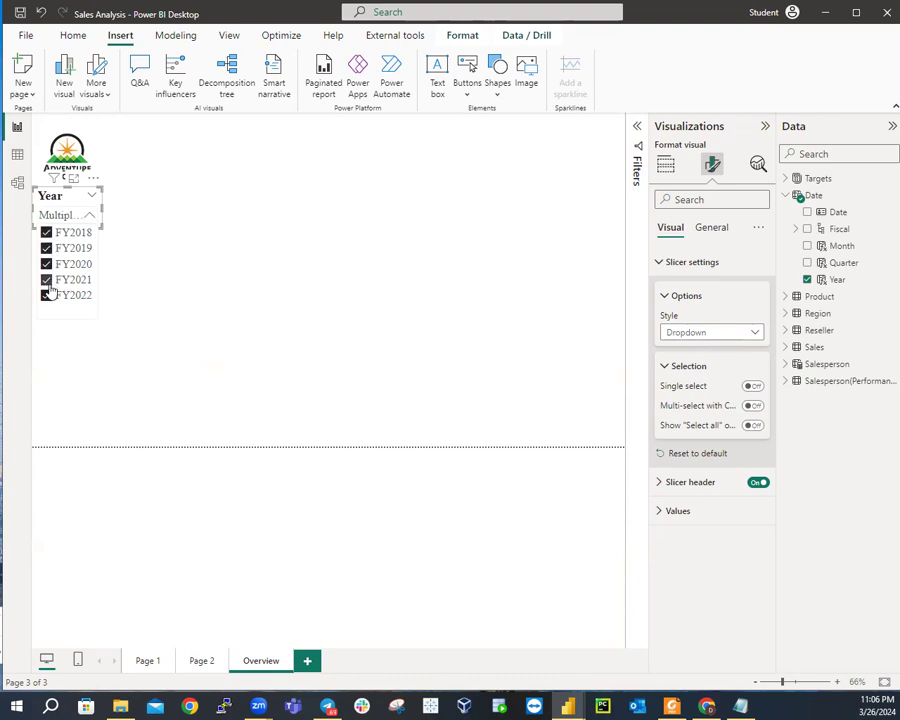
Reopen the Year dropdown and deselect every year from FY2018 to FY2022
{"action": "left_click", "coordinate": [72, 214]}
{"action": "left_click", "coordinate": [72, 219]}
{"action": "left_click", "coordinate": [46, 232]}
{"action": "left_click", "coordinate": [46, 248]}
{"action": "left_click", "coordinate": [46, 264]}
{"action": "left_click", "coordinate": [46, 280]}
{"action": "left_click", "coordinate": [46, 295]}
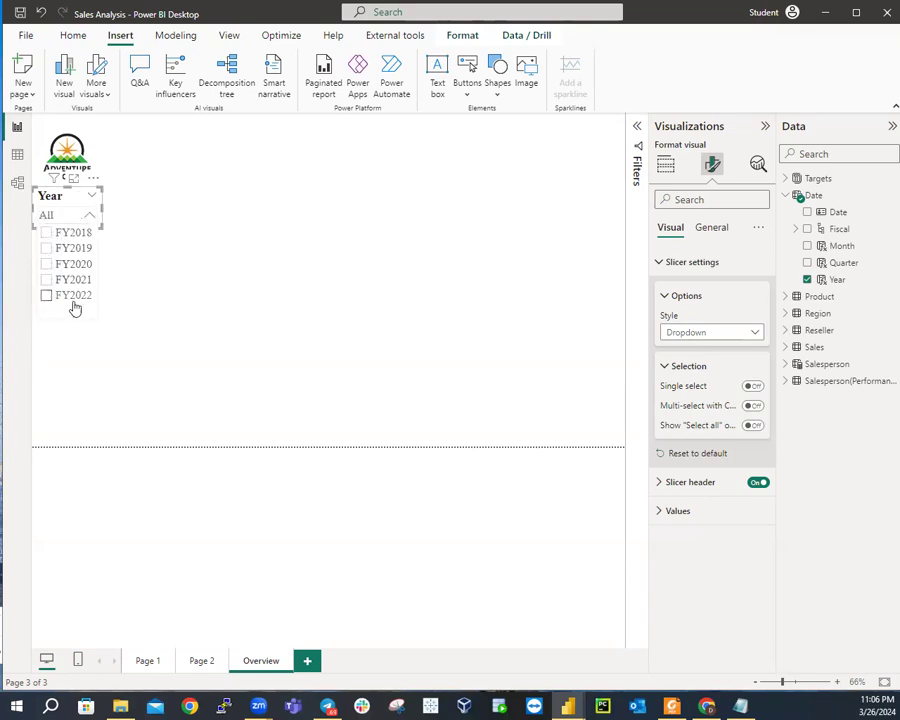
Turn multi-select with Ctrl back on and try the Year slicer's years individually, ending on FY2020
{"action": "left_click", "coordinate": [754, 407]}
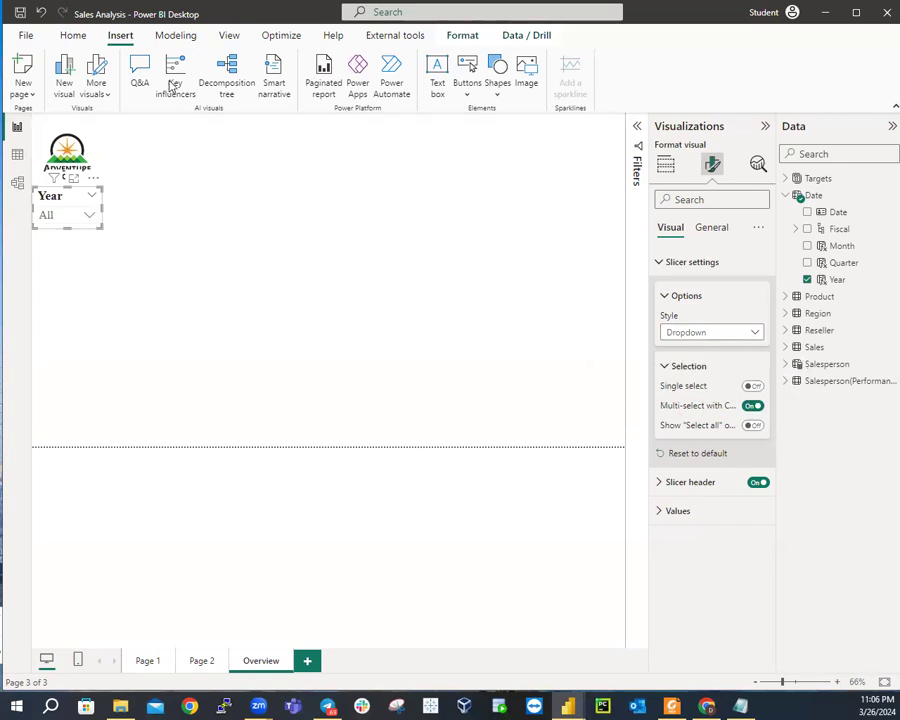
{"action": "left_click", "coordinate": [86, 216]}
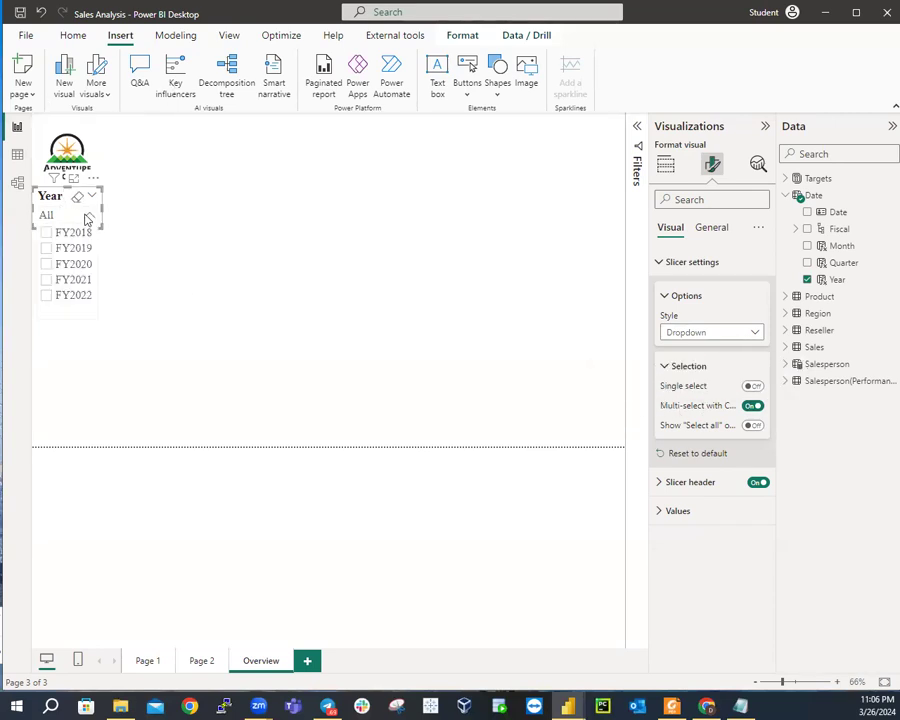
{"action": "left_click", "coordinate": [45, 233]}
{"action": "left_click", "coordinate": [46, 248]}
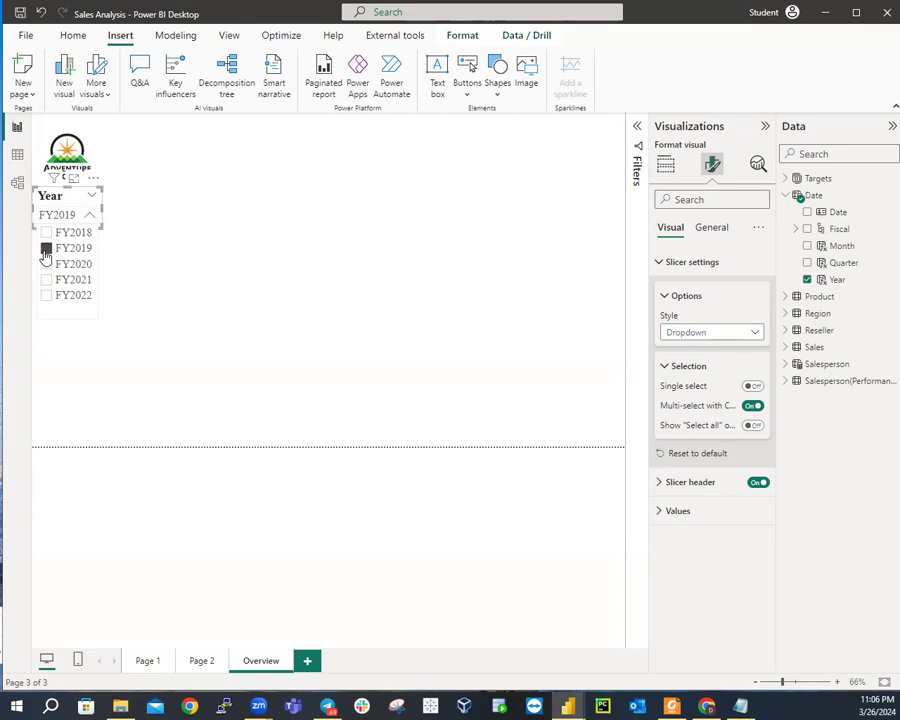
{"action": "left_click", "coordinate": [47, 264]}
{"action": "left_click", "coordinate": [46, 280]}
{"action": "left_click", "coordinate": [46, 296]}
{"action": "left_click", "coordinate": [47, 265]}
{"action": "left_click", "coordinate": [46, 249]}
{"action": "left_click", "coordinate": [46, 233]}
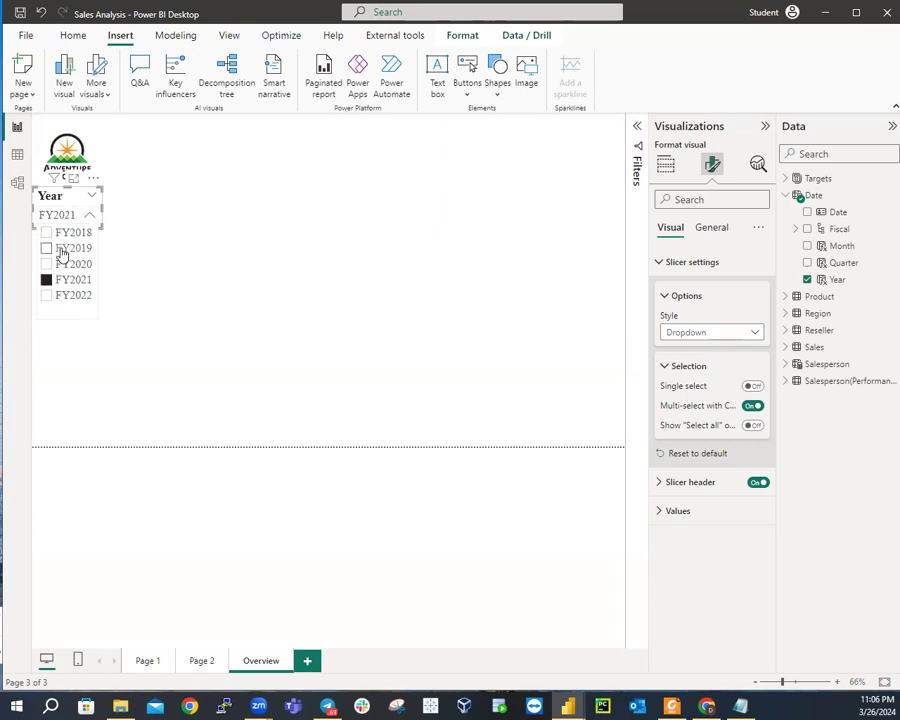
{"action": "left_click", "coordinate": [51, 266]}
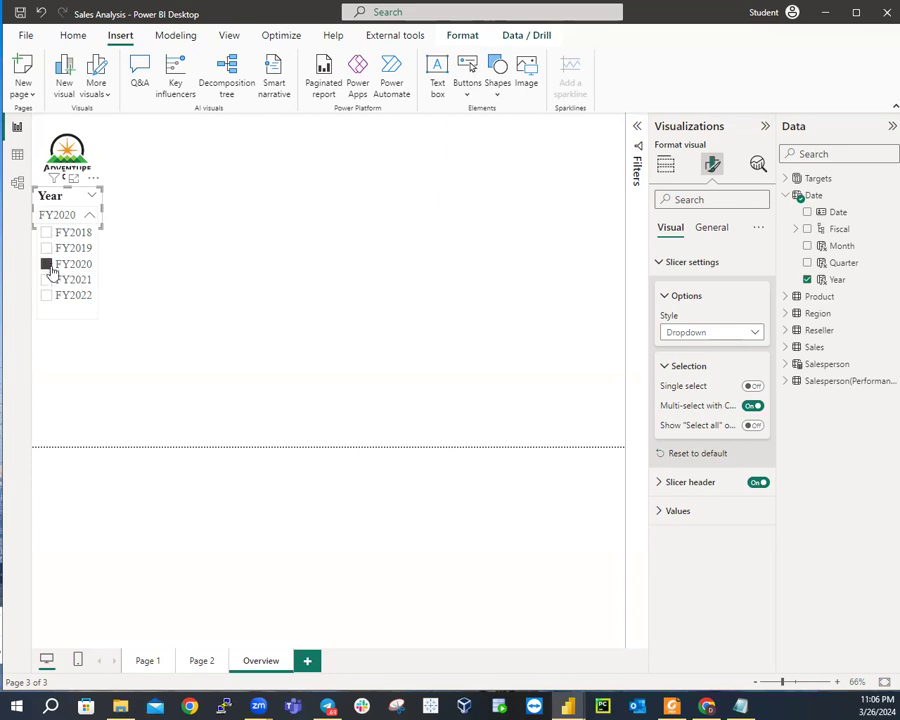
Try multi-selection in the Year slicer by adding FY2022 and FY2018 to FY2020, and clear all selected years
{"action": "left_click", "coordinate": [46, 298]}
{"action": "left_click", "coordinate": [45, 234]}
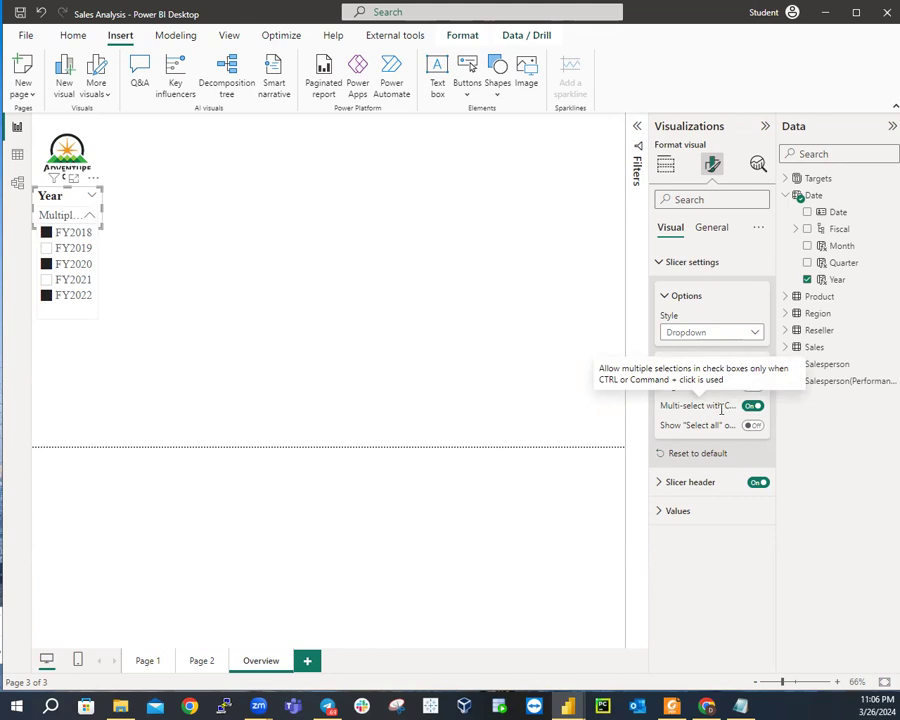
{"action": "left_click", "coordinate": [45, 233]}
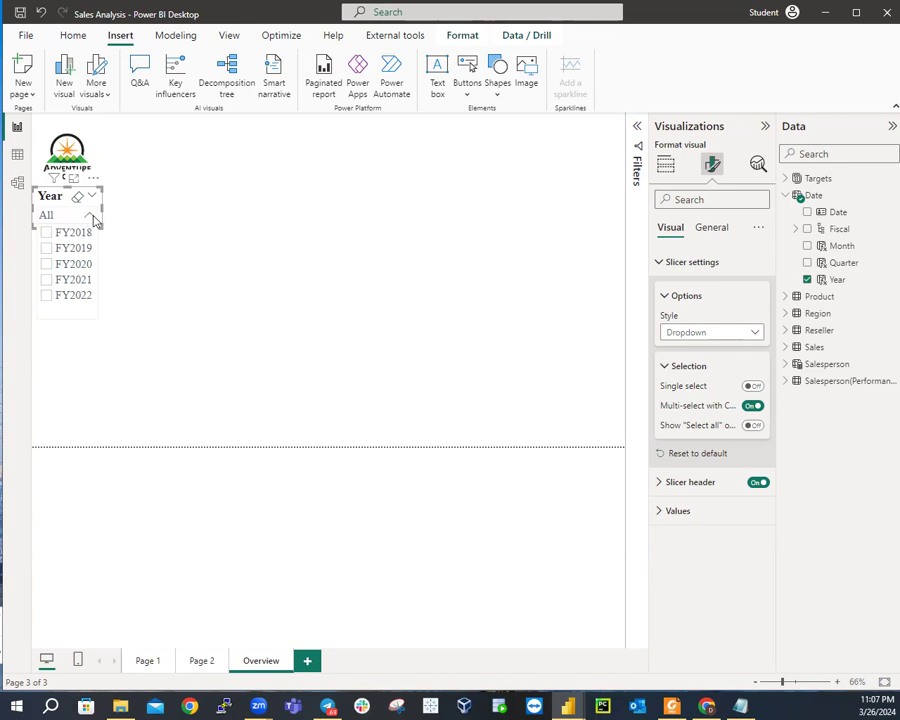
Turn on the "Select all" option for the Year slicer and deselect the visual
{"action": "left_click", "coordinate": [751, 428]}
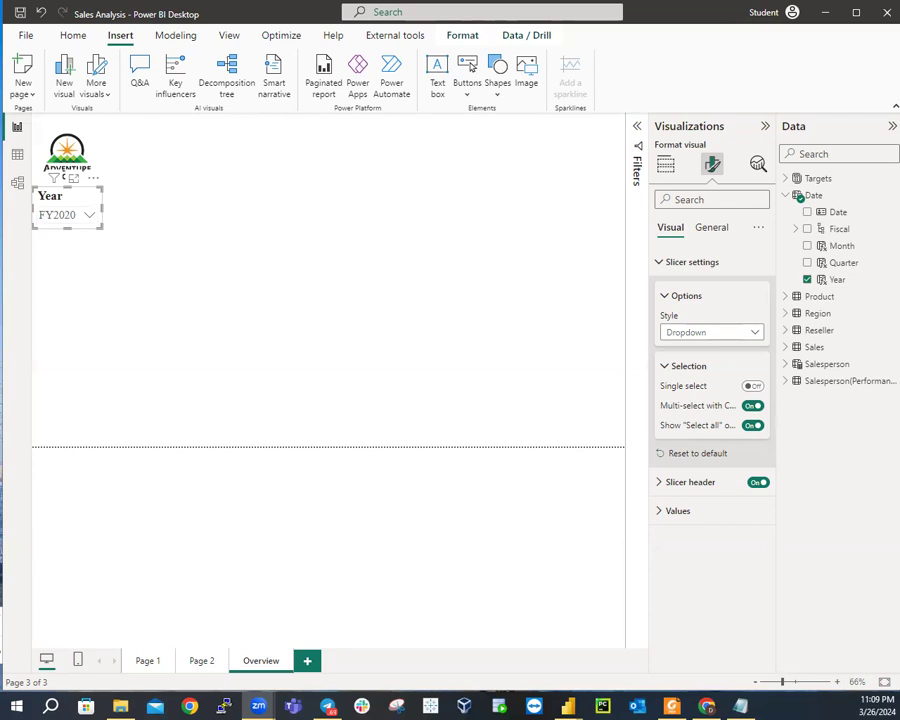
{"action": "left_click", "coordinate": [193, 244]}
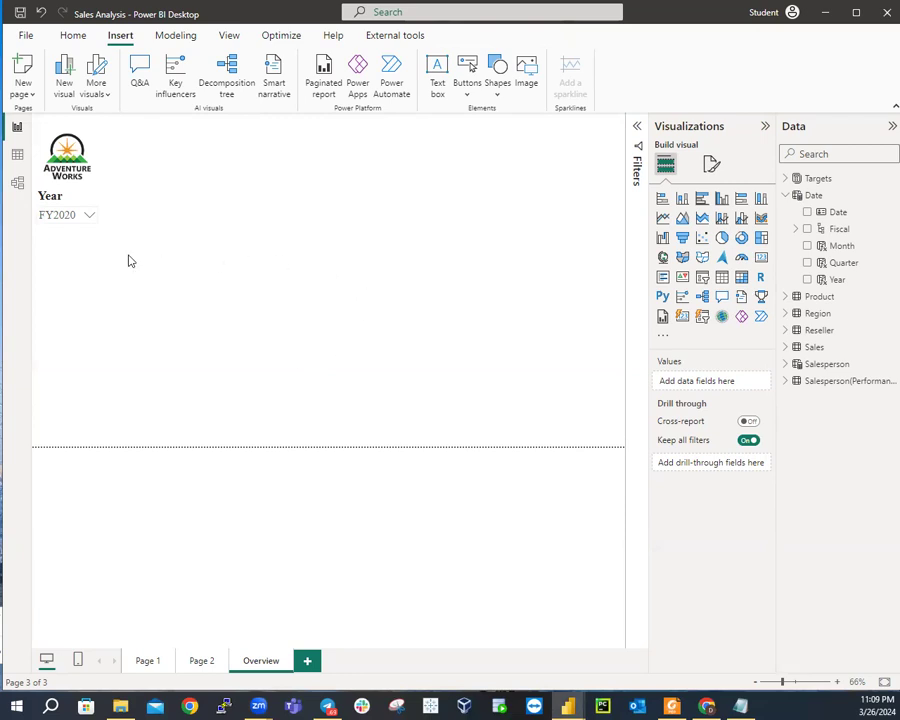
Add a second, empty slicer directly beneath the Year slicer and narrow it to roughly the Year slicer's right edge
{"action": "left_click", "coordinate": [703, 279]}
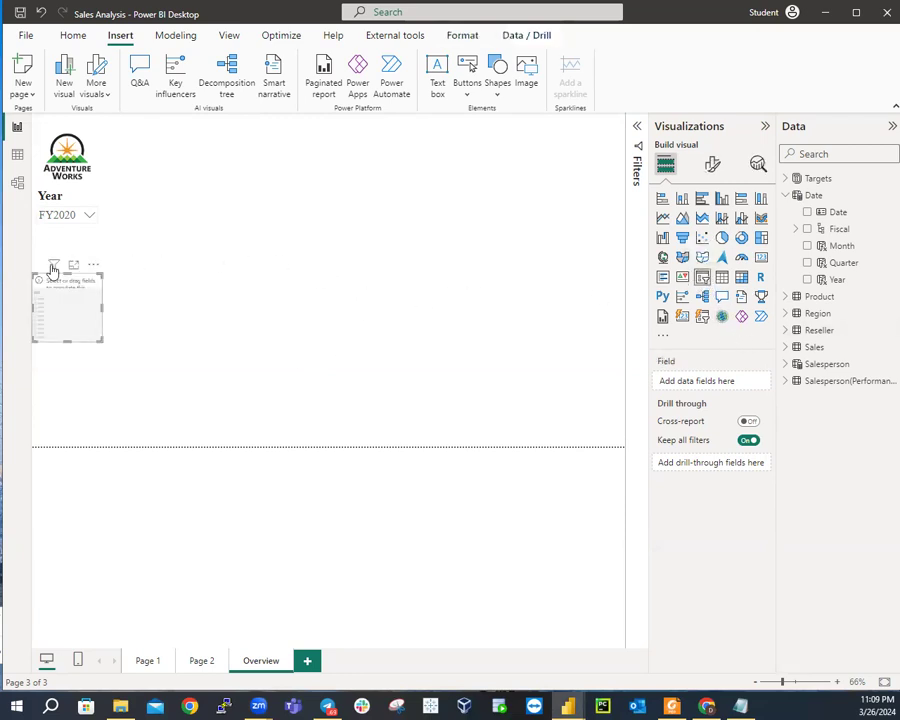
{"action": "left_click_drag", "start_coordinate": [58, 279], "coordinate": [69, 240]}
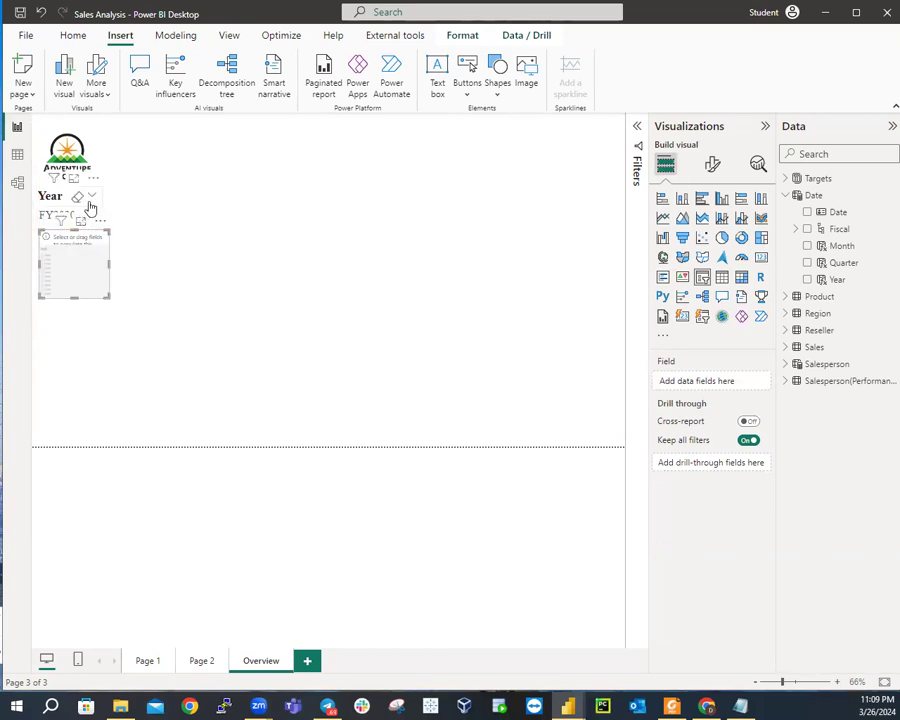
{"action": "left_click", "coordinate": [92, 203]}
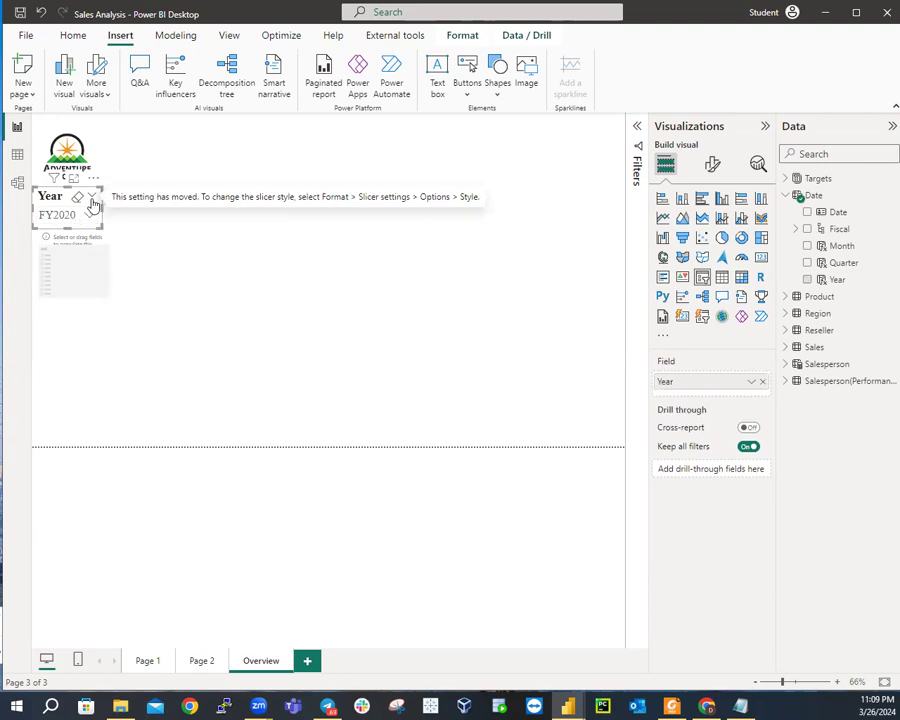
{"action": "left_click", "coordinate": [104, 262]}
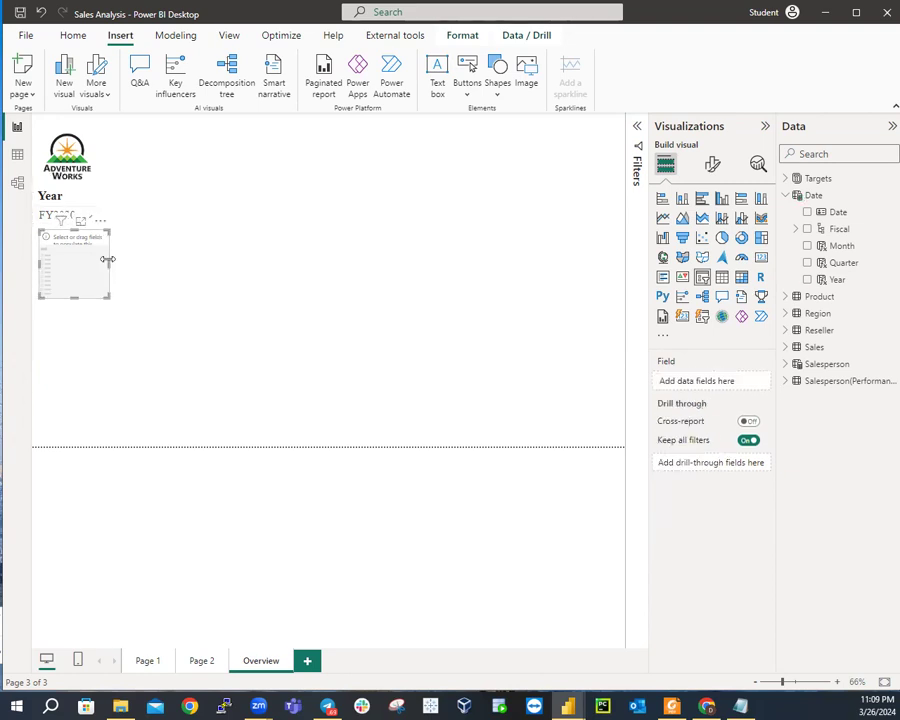
{"action": "left_click_drag", "start_coordinate": [107, 259], "coordinate": [101, 260]}
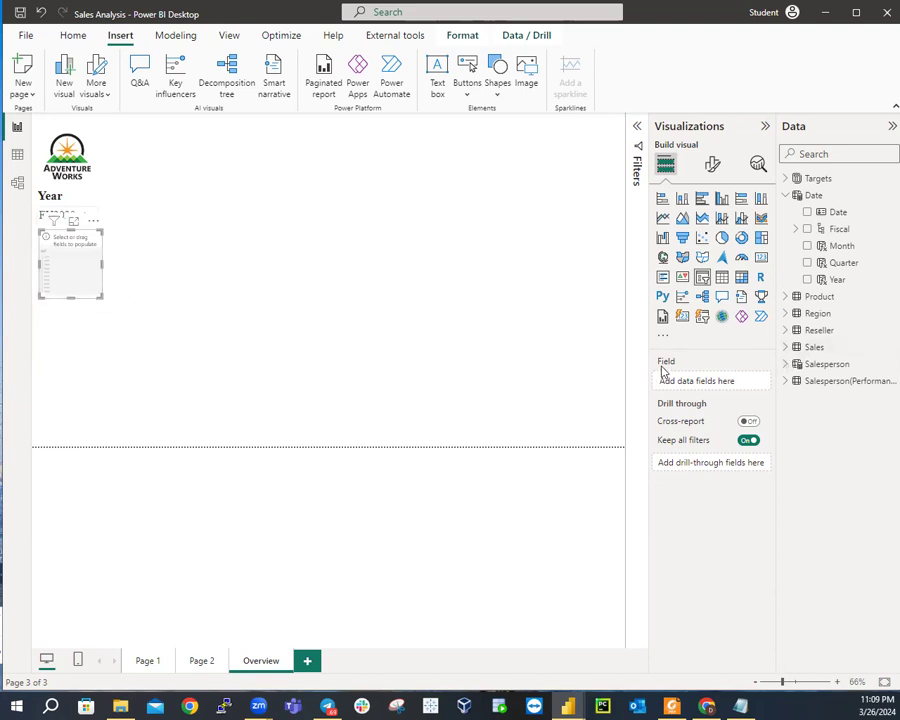
Switch to Notepad, add and highlight the line "Region | Region" below "Date | Year", and return to the report
{"action": "left_click", "coordinate": [745, 706]}
{"action": "left_click", "coordinate": [434, 176]}
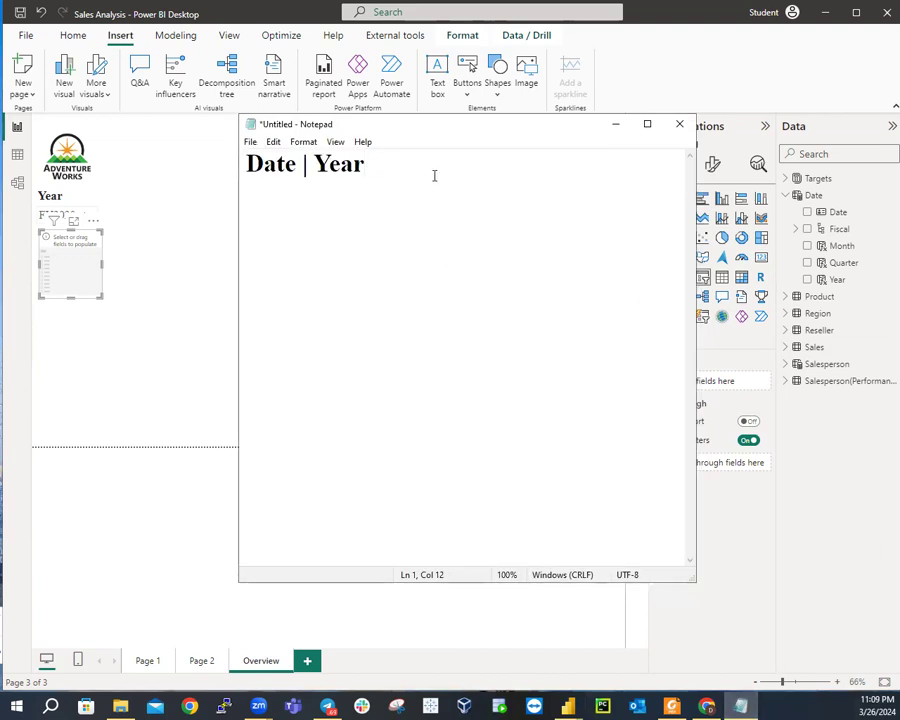
{"action": "key", "text": "Return"}
{"action": "key", "text": "Return"}
{"action": "type", "text": "Reg"}
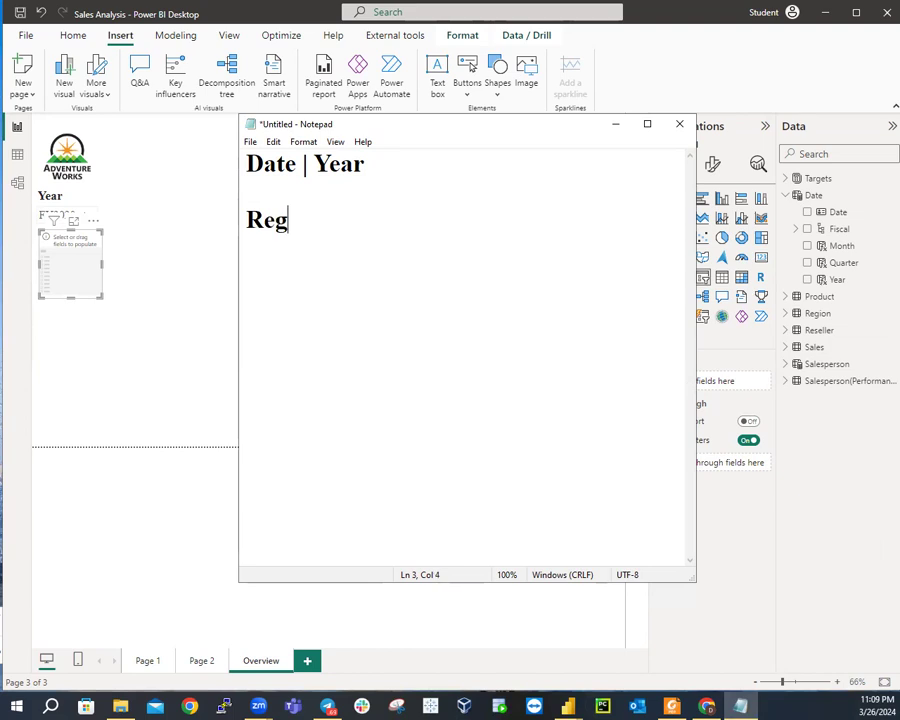
{"action": "type", "text": "ion | "}
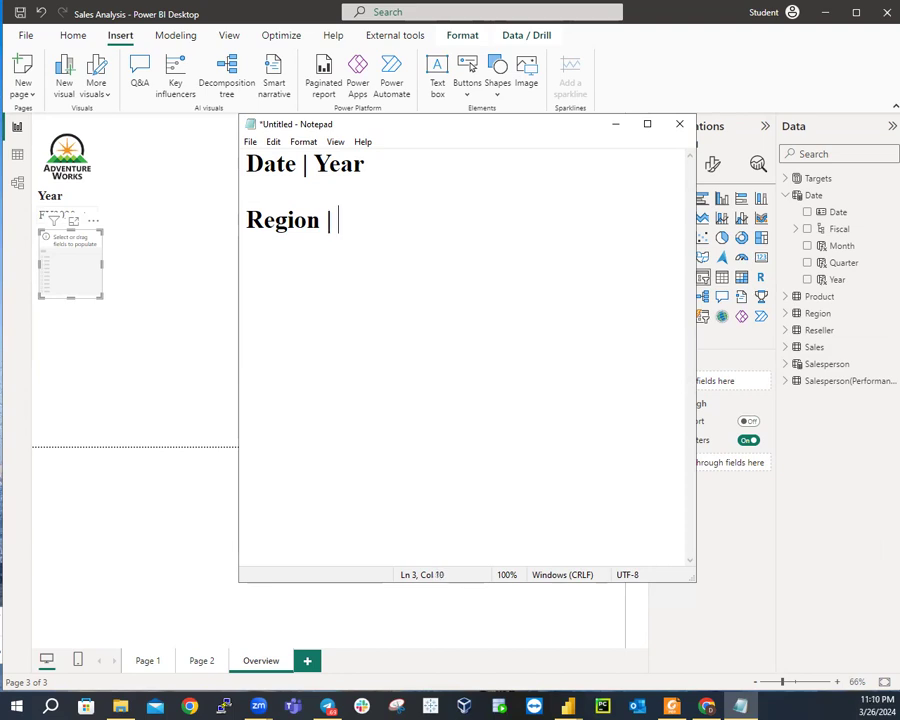
{"action": "type", "text": "Region"}
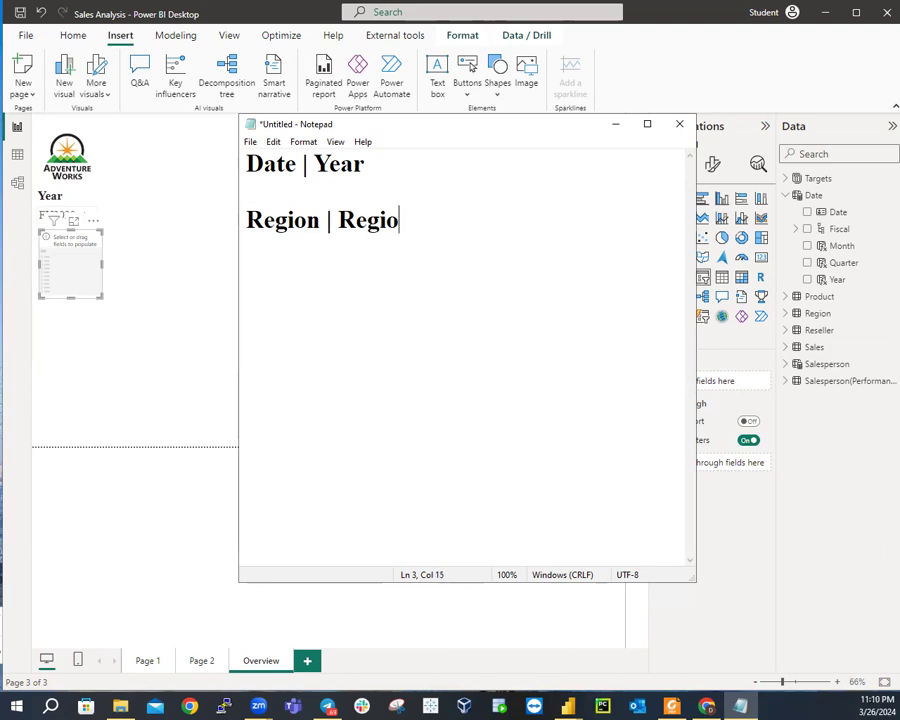
{"action": "key", "text": "Return"}
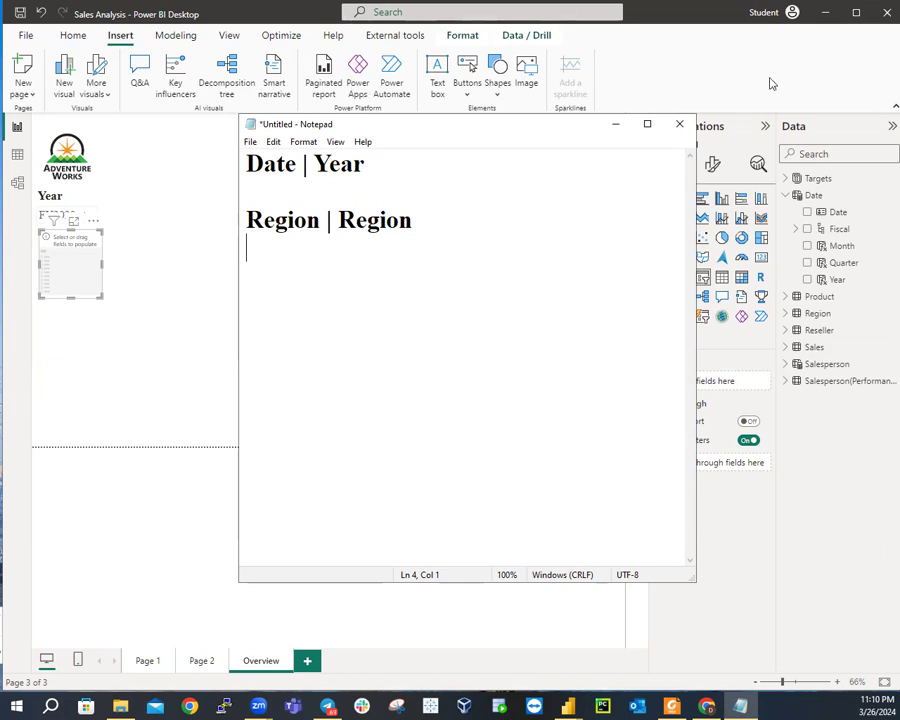
{"action": "left_click_drag", "start_coordinate": [436, 223], "coordinate": [246, 220]}
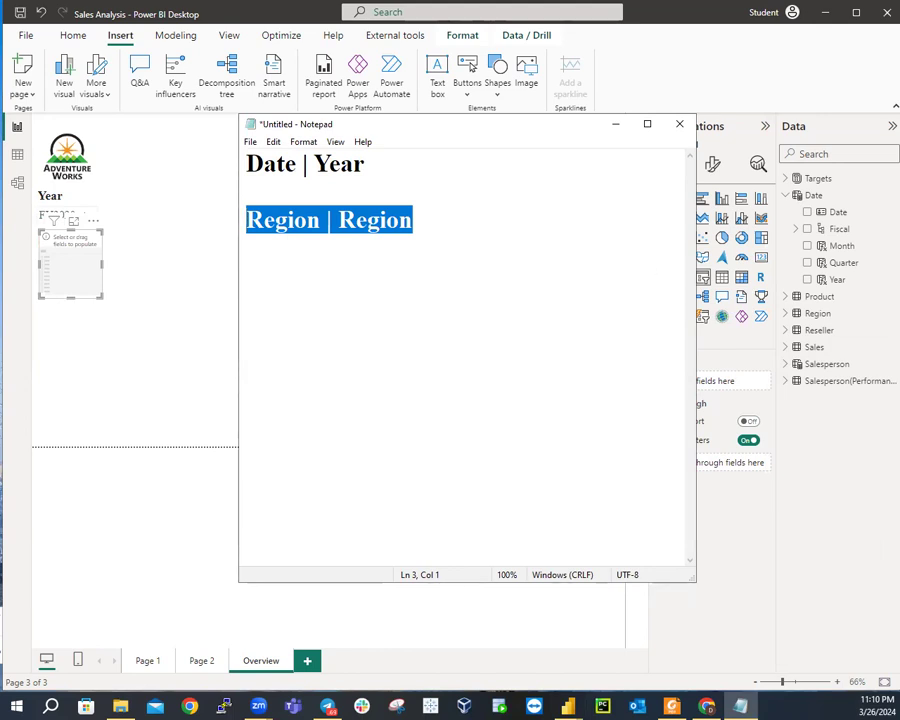
{"action": "key", "text": "alt+Tab"}
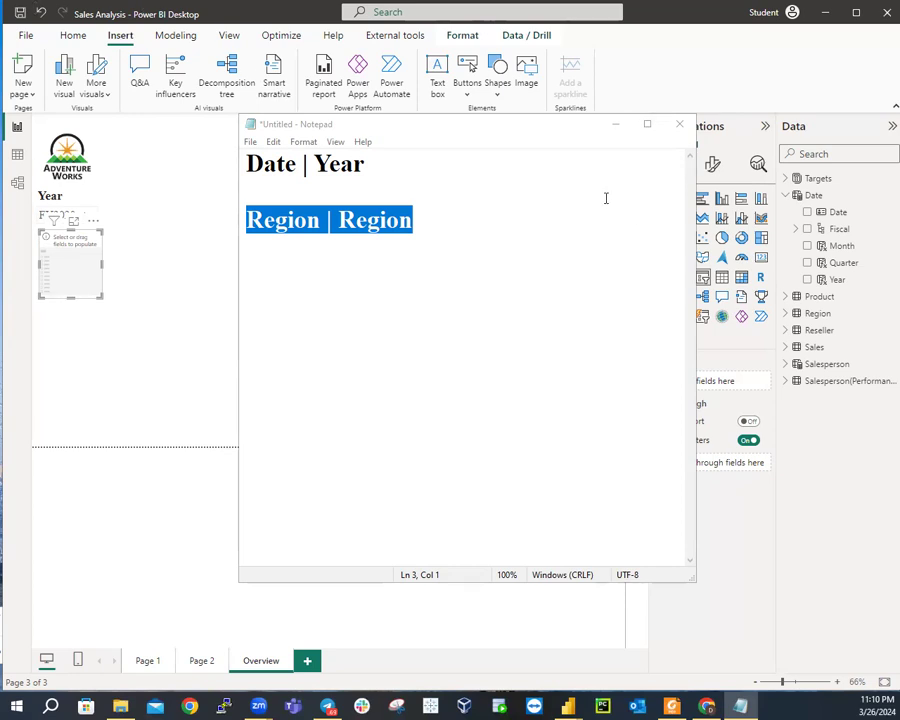
{"action": "left_click", "coordinate": [614, 125]}
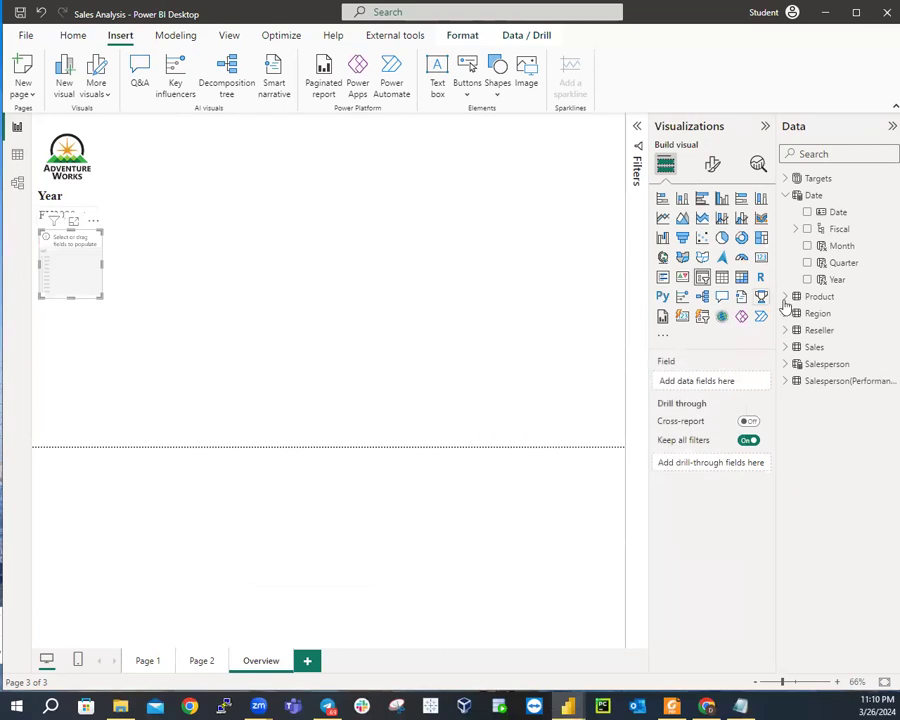
Populate the new slicer with the Region field from the Region table and extend its height almost to the dotted page line
{"action": "left_click", "coordinate": [812, 195]}
{"action": "left_click", "coordinate": [786, 230]}
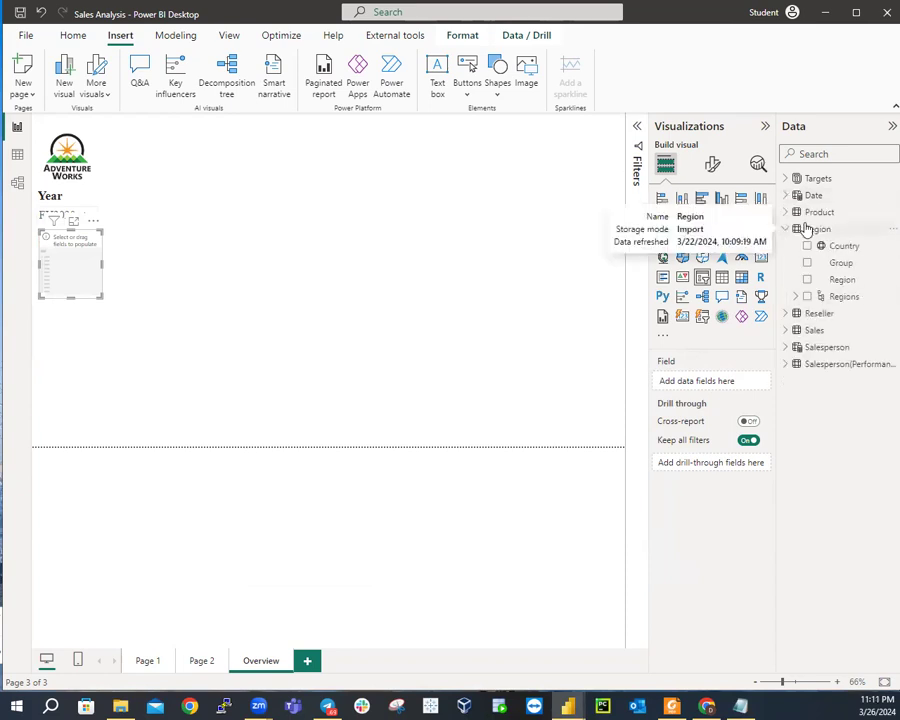
{"action": "left_click", "coordinate": [806, 280]}
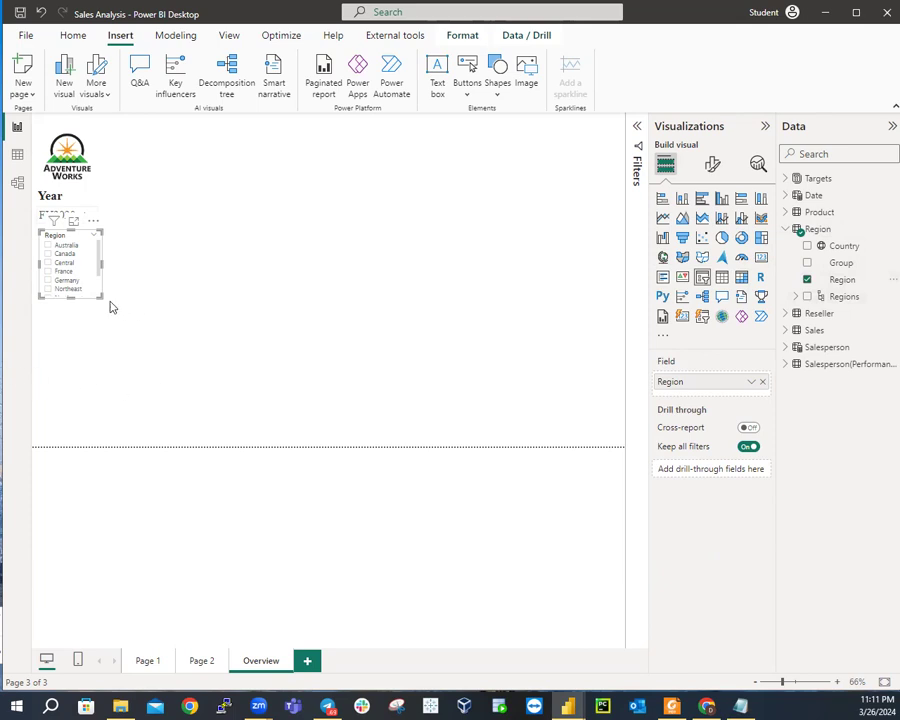
{"action": "left_click_drag", "start_coordinate": [98, 296], "coordinate": [100, 438]}
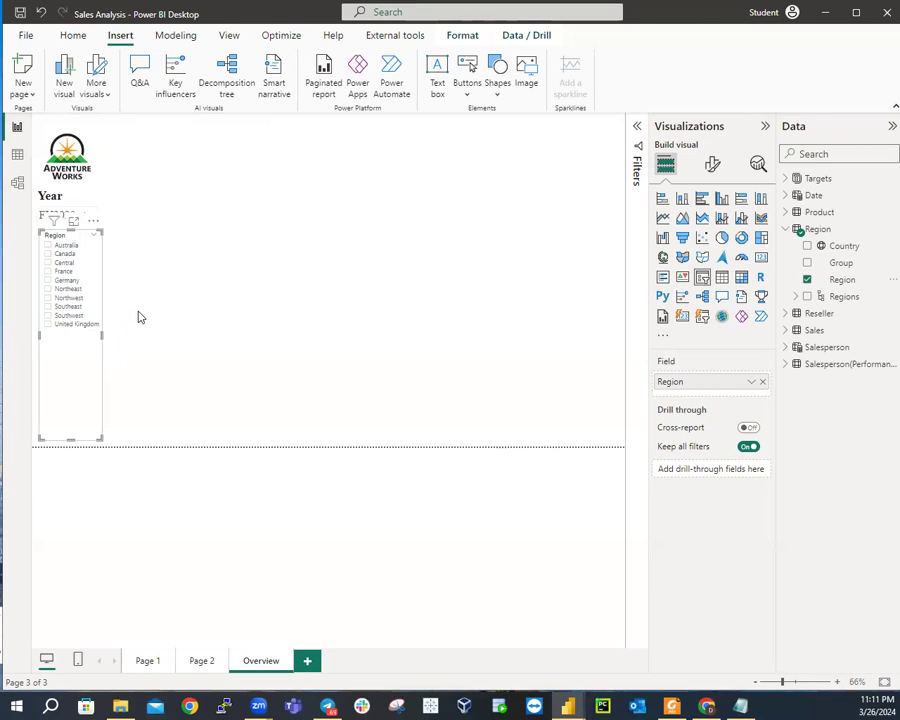
{"action": "left_click", "coordinate": [150, 254]}
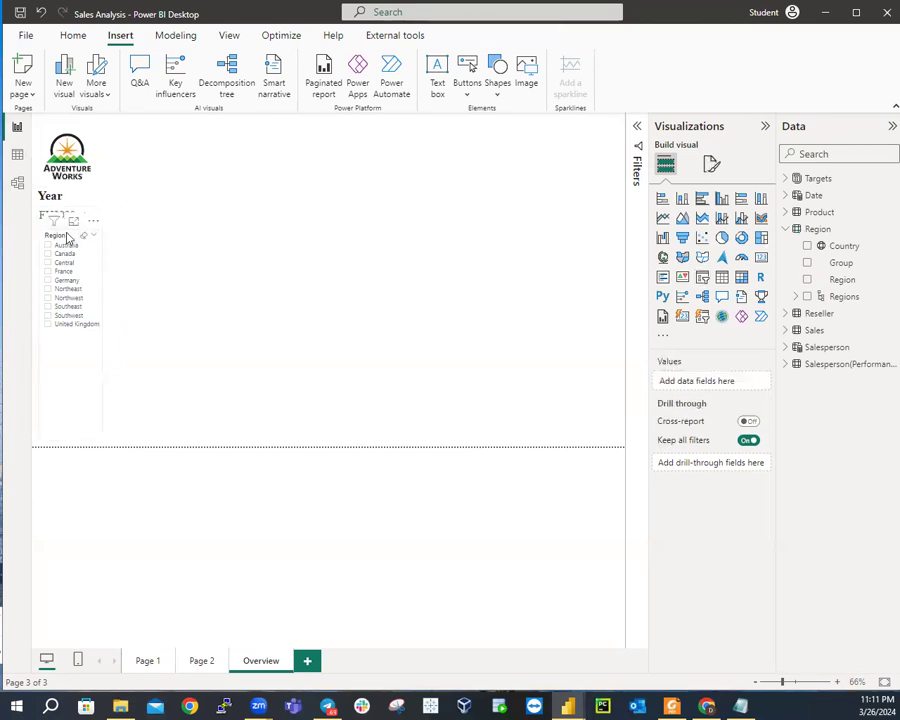
Format the Region slicer's header text as bold Times New Roman, size 15
{"action": "left_click", "coordinate": [72, 238]}
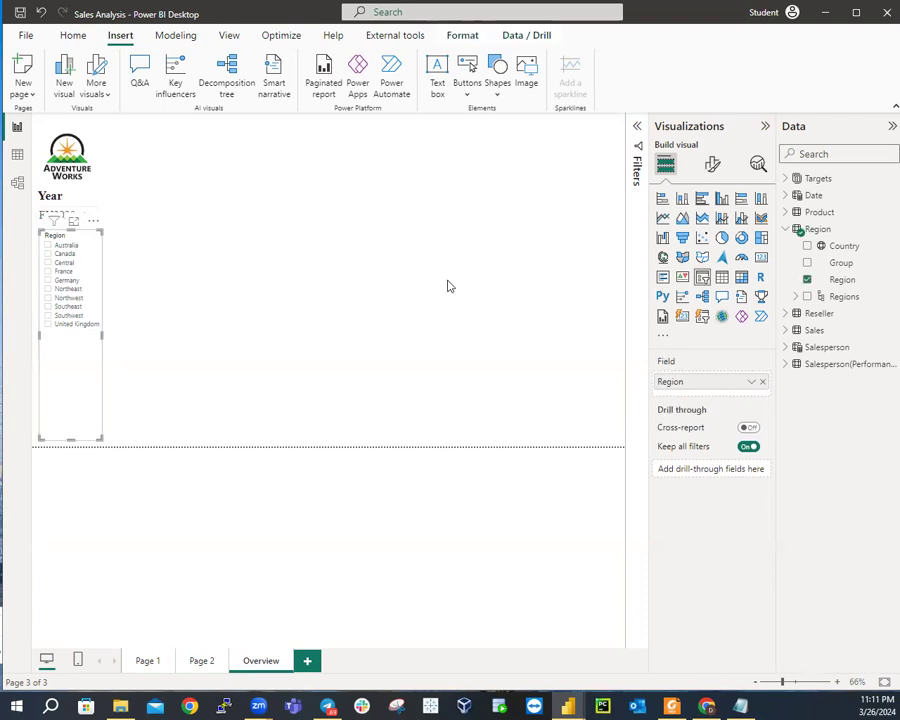
{"action": "left_click", "coordinate": [710, 168]}
{"action": "left_click", "coordinate": [657, 292]}
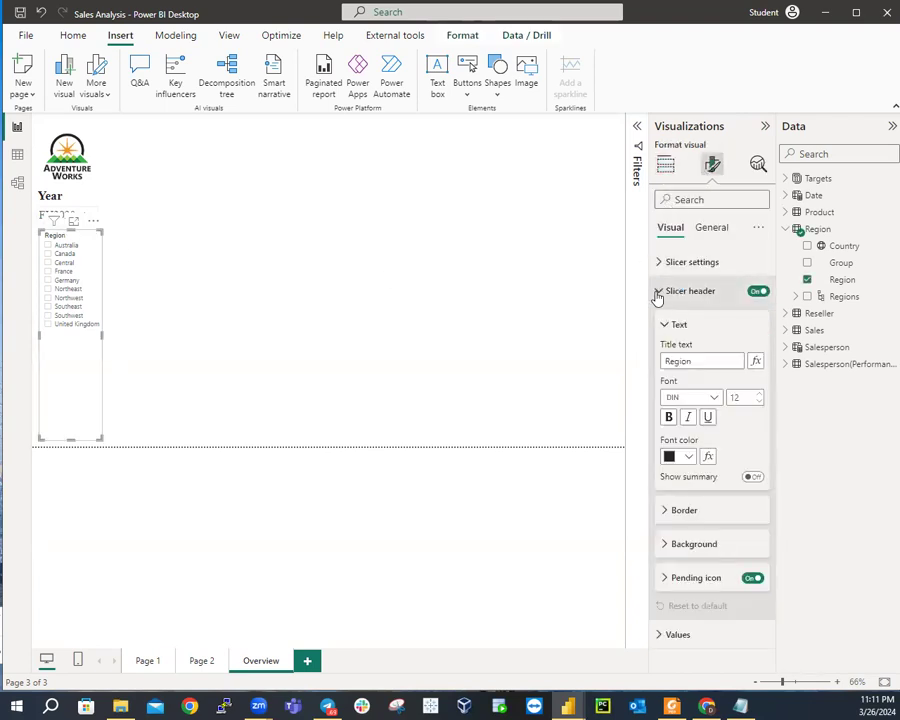
{"action": "left_click", "coordinate": [714, 397]}
{"action": "scroll", "coordinate": [705, 595], "scroll_direction": "down", "scroll_amount": 5}
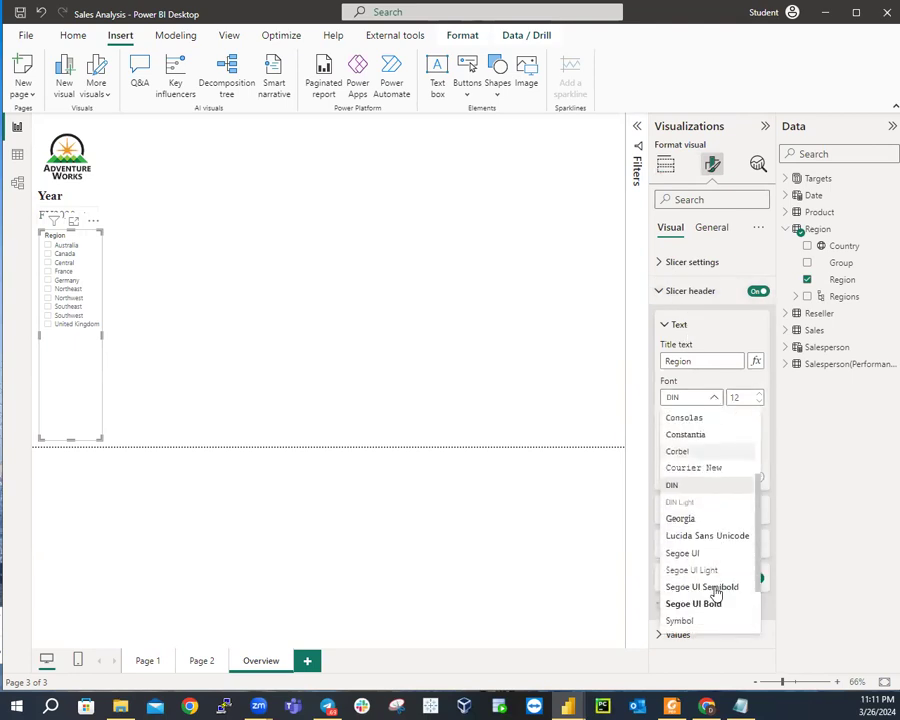
{"action": "left_click", "coordinate": [724, 576]}
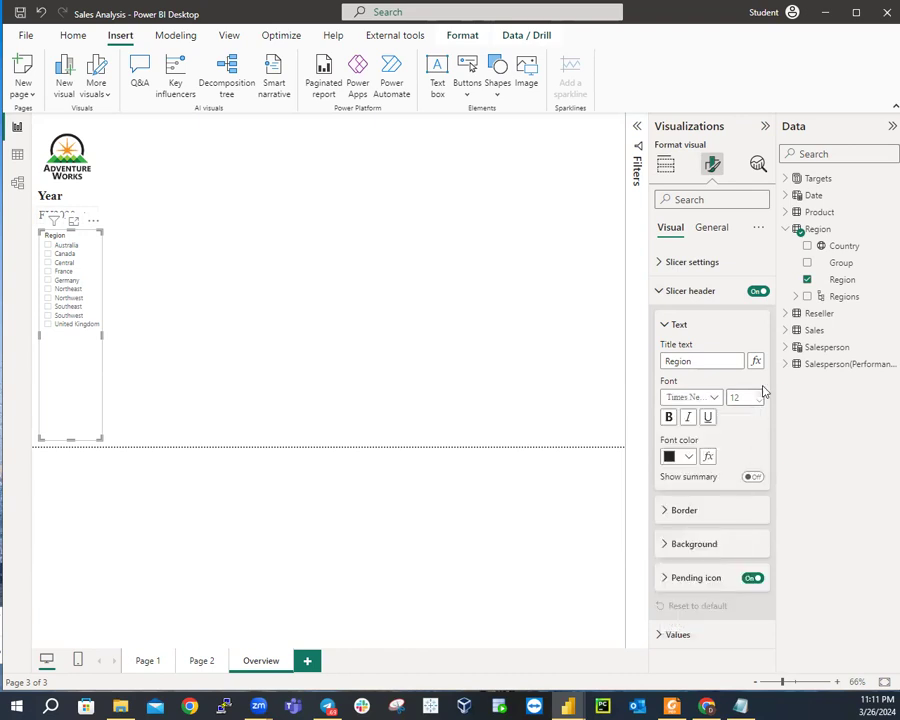
{"action": "left_click", "coordinate": [759, 397]}
{"action": "left_click", "coordinate": [759, 397]}
{"action": "left_click", "coordinate": [759, 397]}
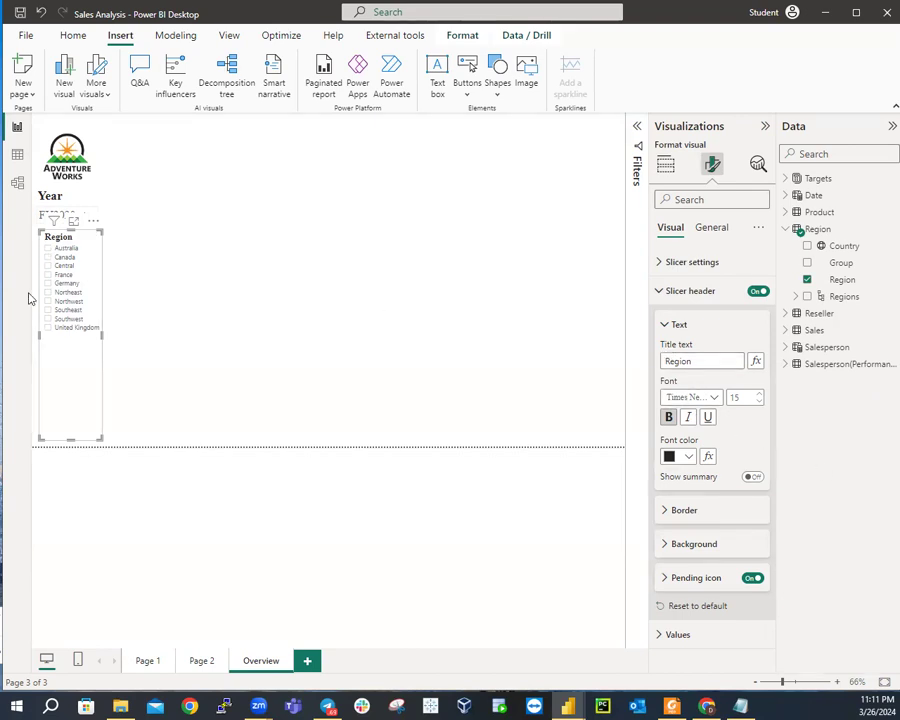
{"action": "left_click", "coordinate": [663, 328]}
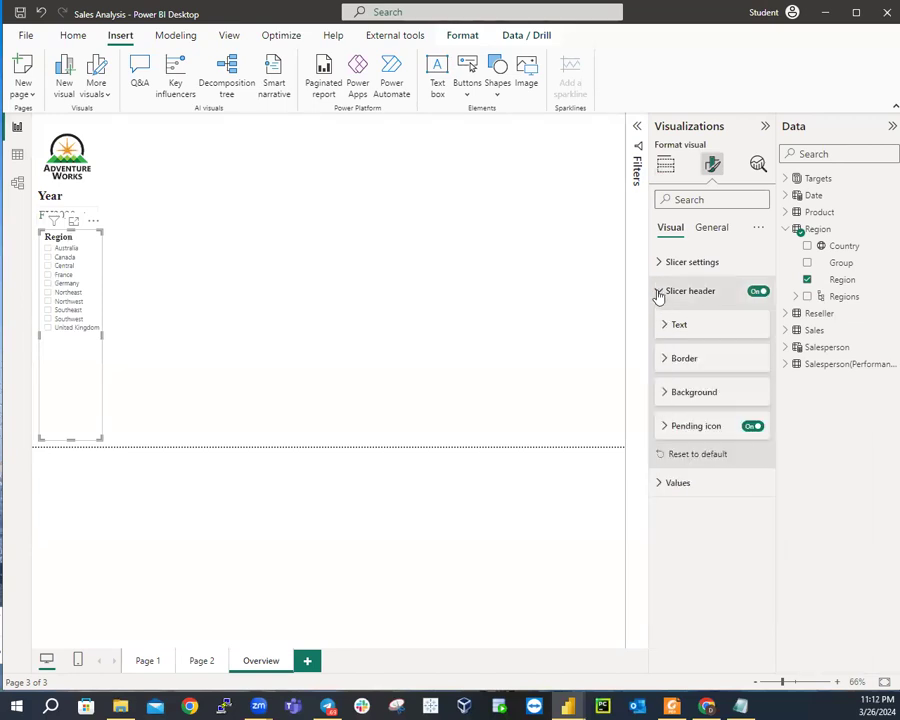
Set the Region slicer's values to bold Times New Roman
{"action": "left_click", "coordinate": [658, 291]}
{"action": "left_click", "coordinate": [660, 320]}
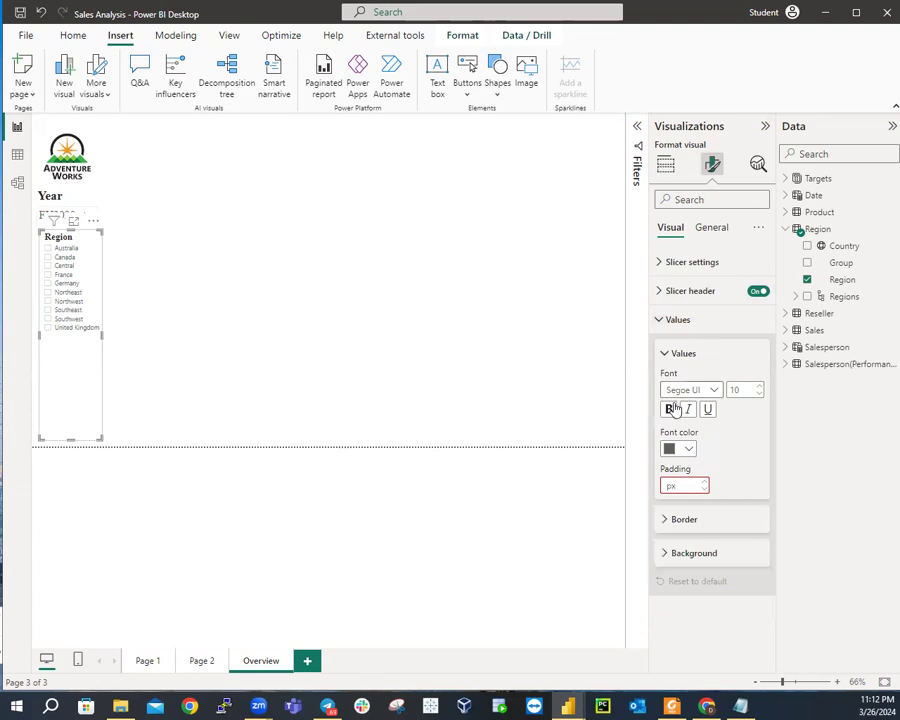
{"action": "left_click", "coordinate": [710, 390]}
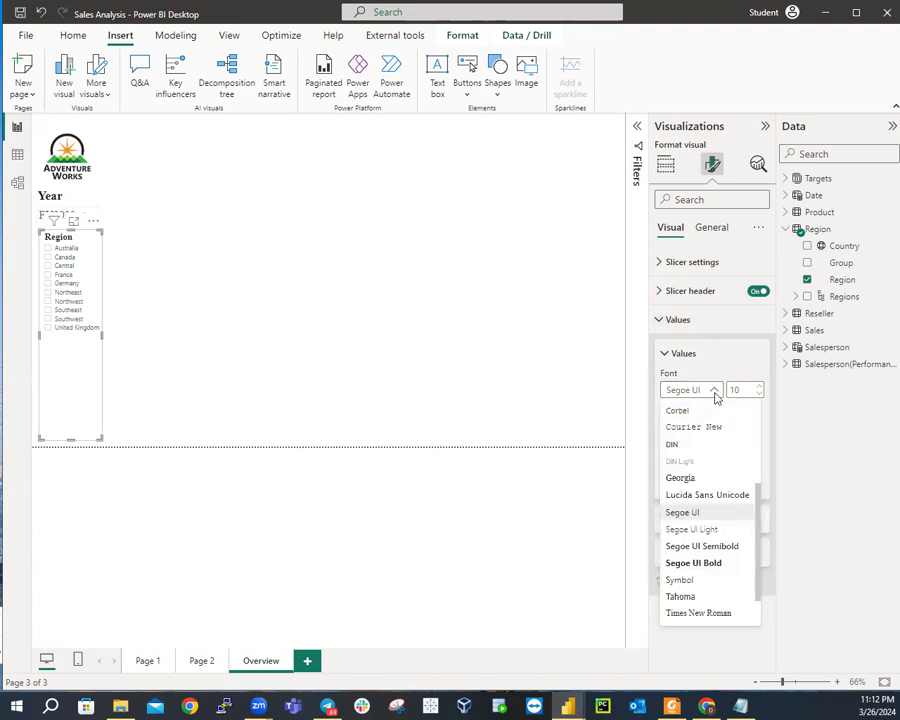
{"action": "left_click", "coordinate": [692, 612]}
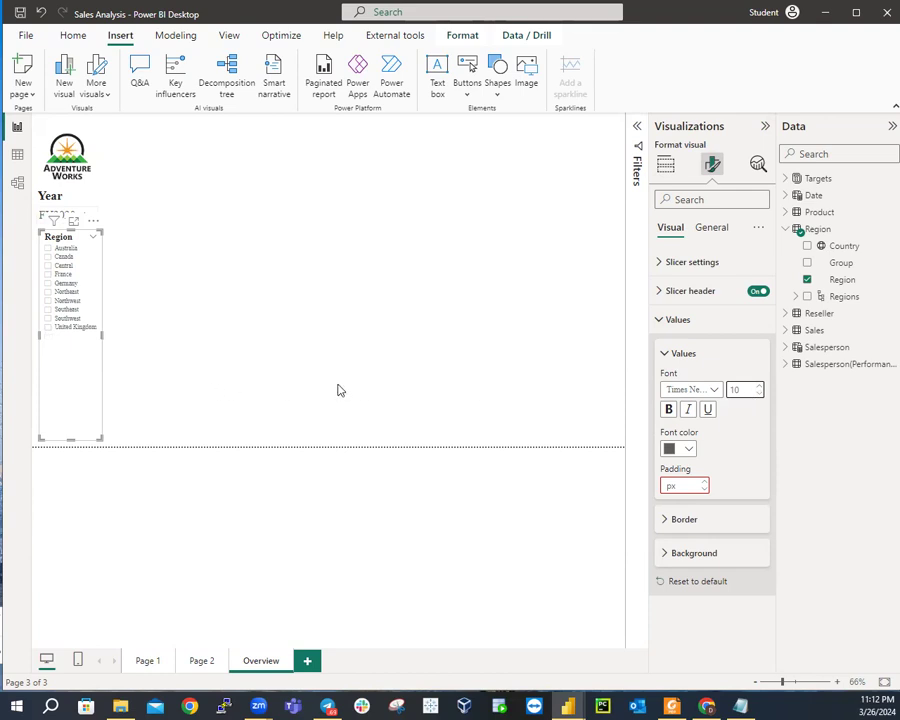
{"action": "left_click", "coordinate": [668, 411]}
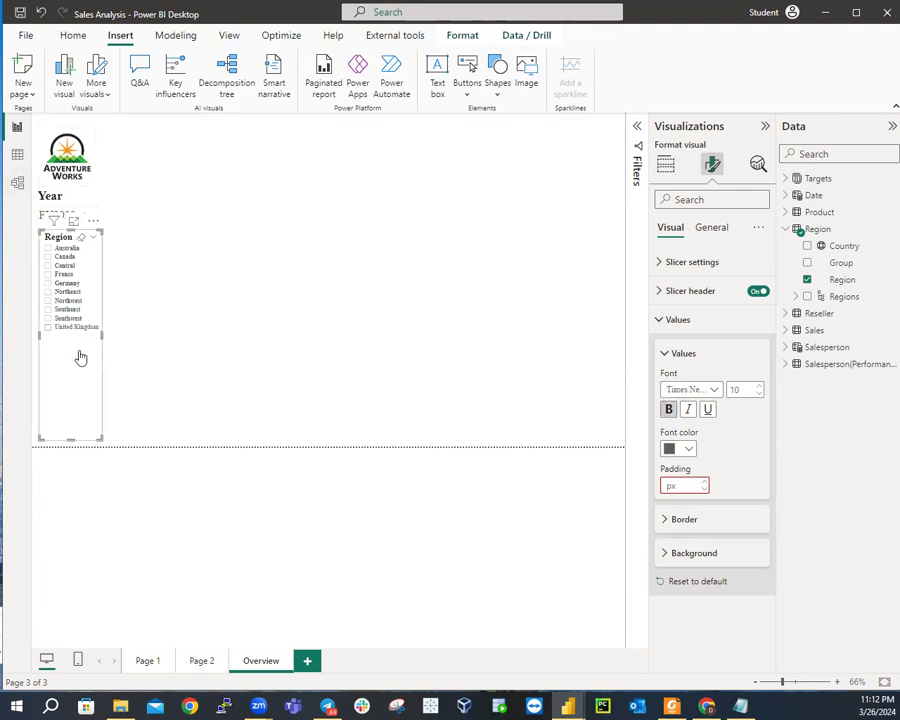
{"action": "left_click", "coordinate": [152, 362]}
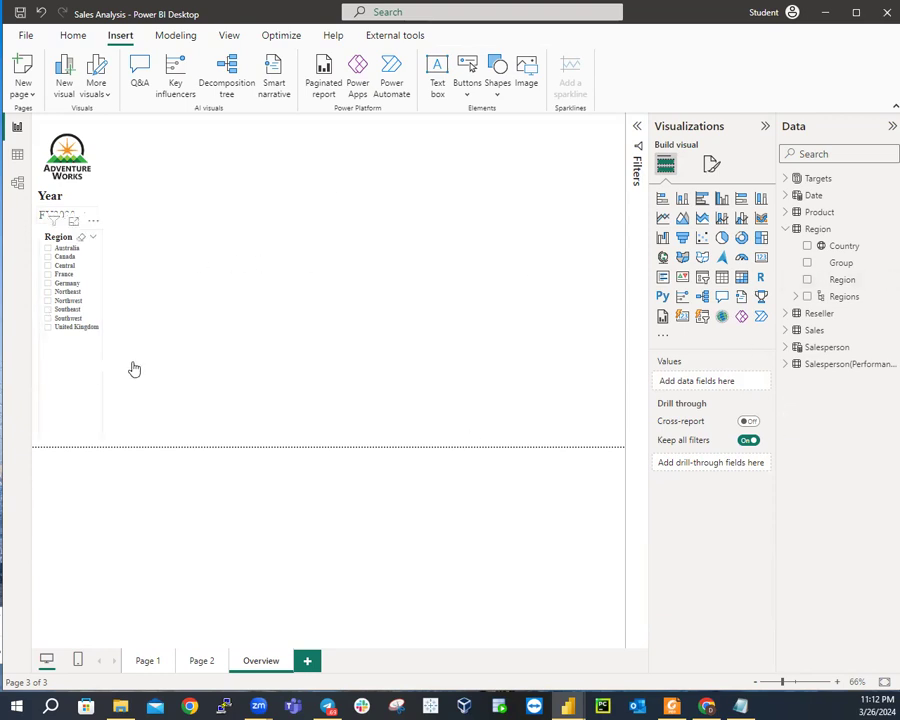
Examine the Region slicer's style and selection options in its slicer settings
{"action": "left_click", "coordinate": [92, 370]}
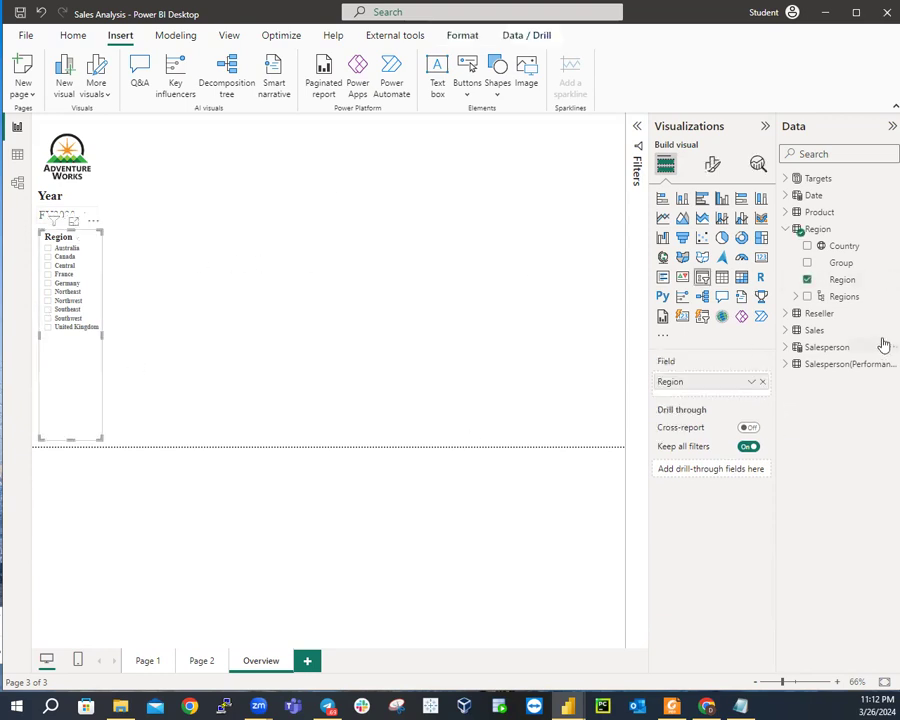
{"action": "left_click", "coordinate": [708, 170]}
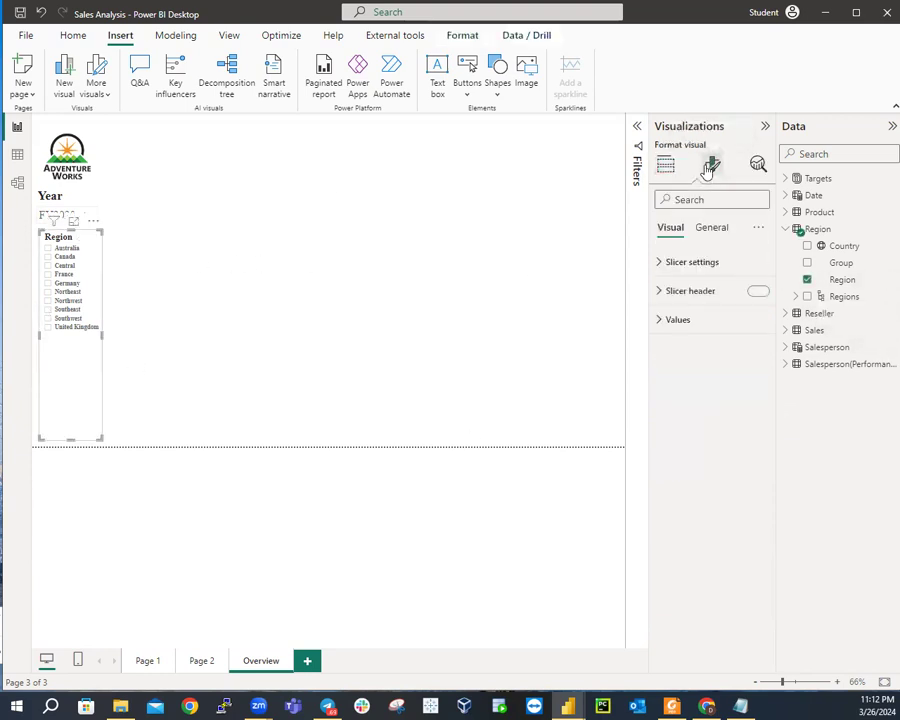
{"action": "left_click", "coordinate": [659, 262]}
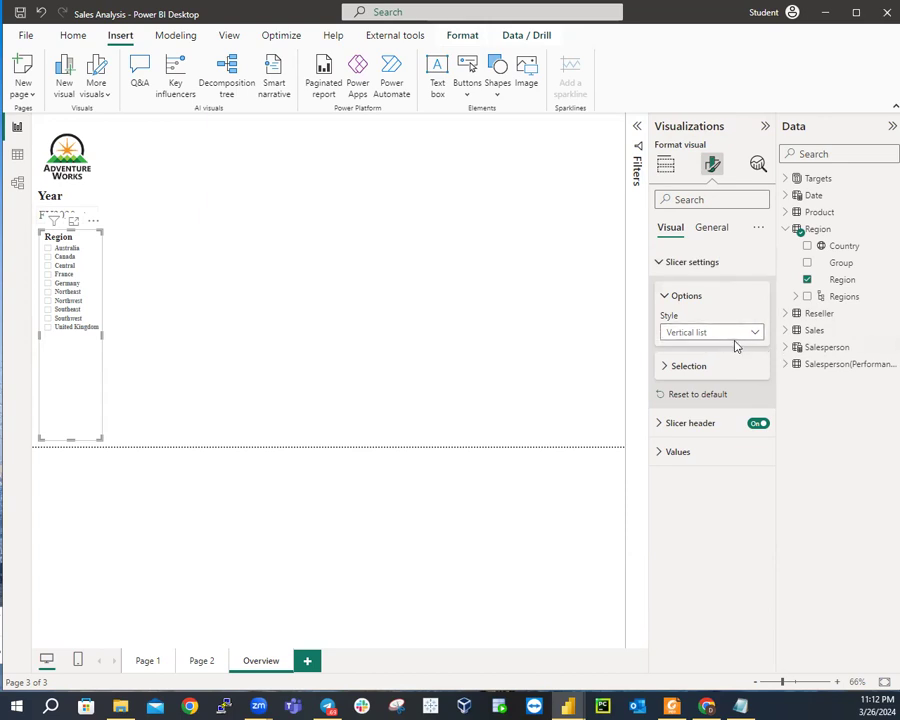
{"action": "left_click", "coordinate": [664, 367]}
{"action": "left_click", "coordinate": [665, 367]}
{"action": "left_click", "coordinate": [688, 366]}
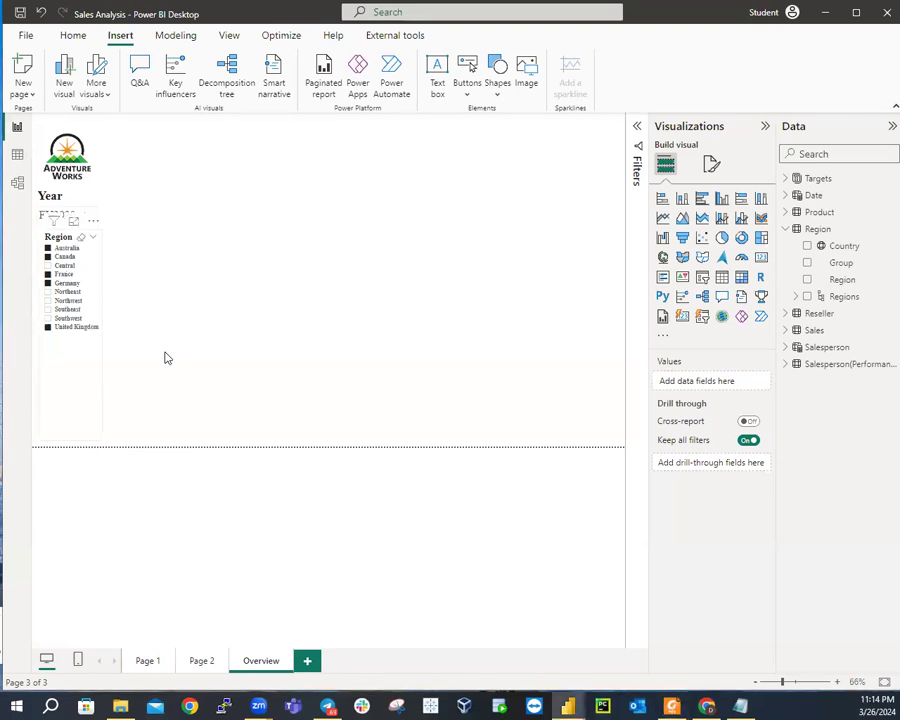
Turn on the "Select all" option in the Region slicer's selection settings
{"action": "left_click", "coordinate": [100, 355]}
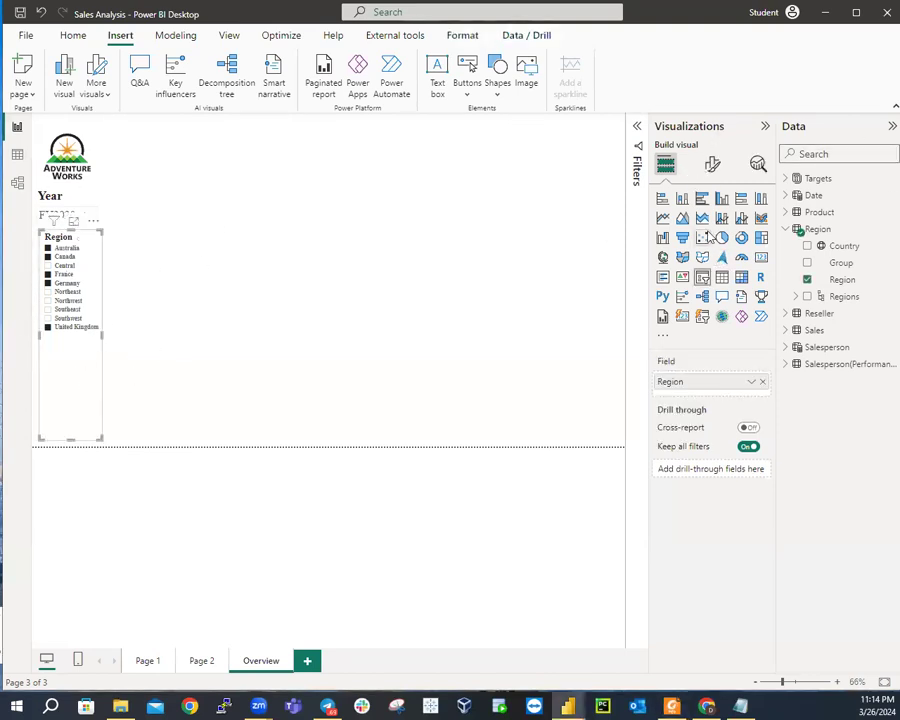
{"action": "left_click", "coordinate": [713, 167]}
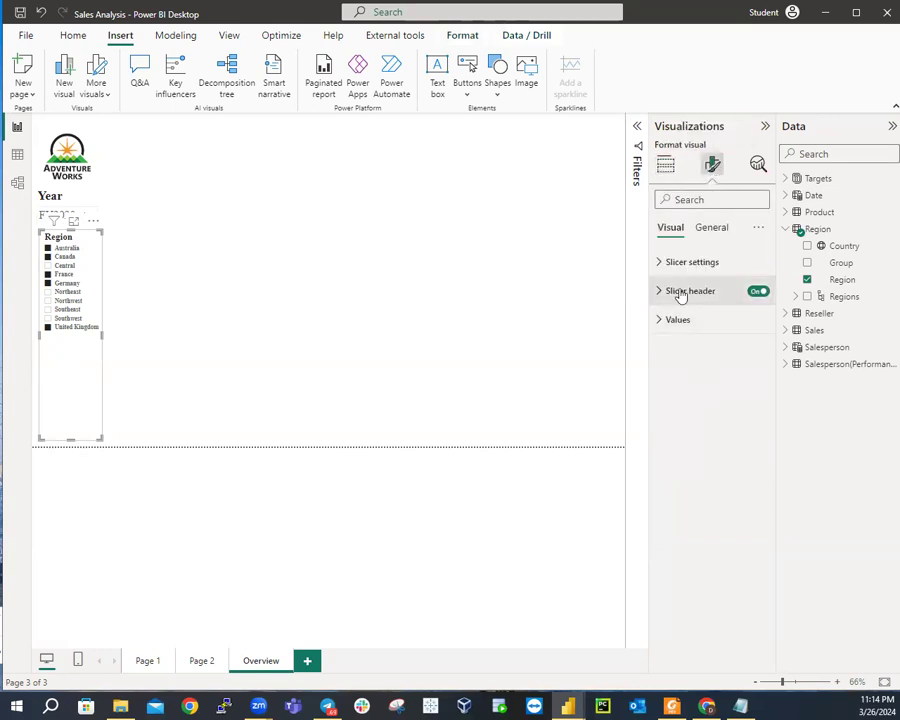
{"action": "left_click", "coordinate": [659, 263]}
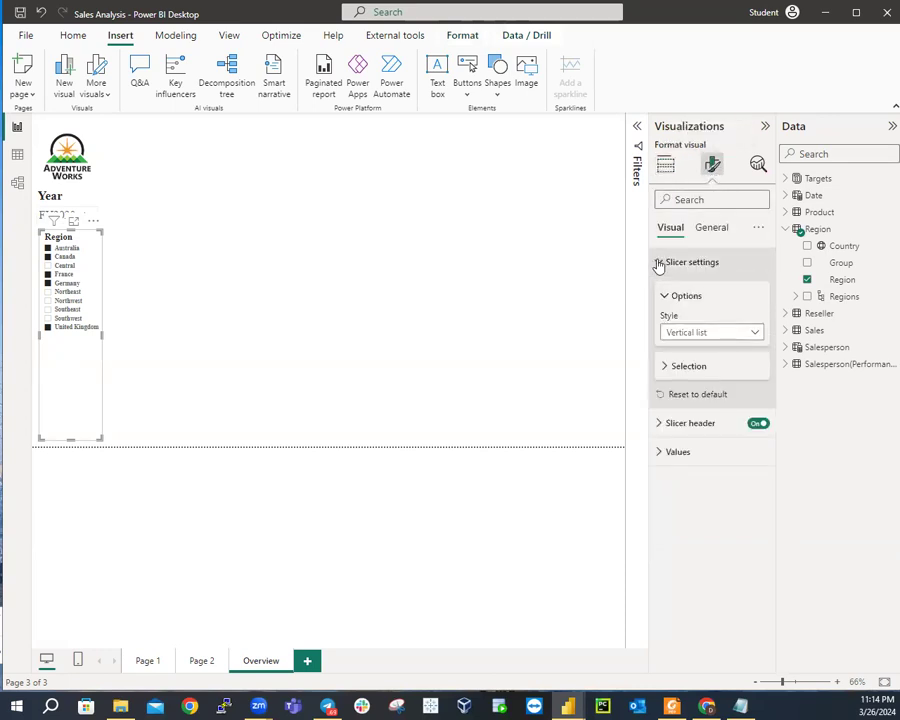
{"action": "left_click", "coordinate": [665, 368]}
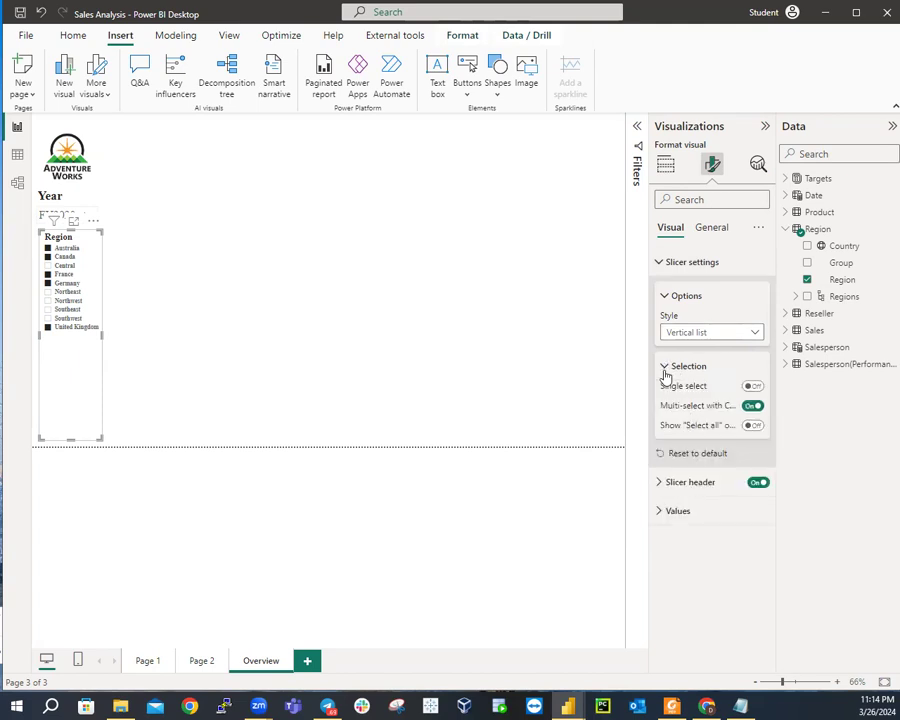
{"action": "left_click", "coordinate": [752, 425]}
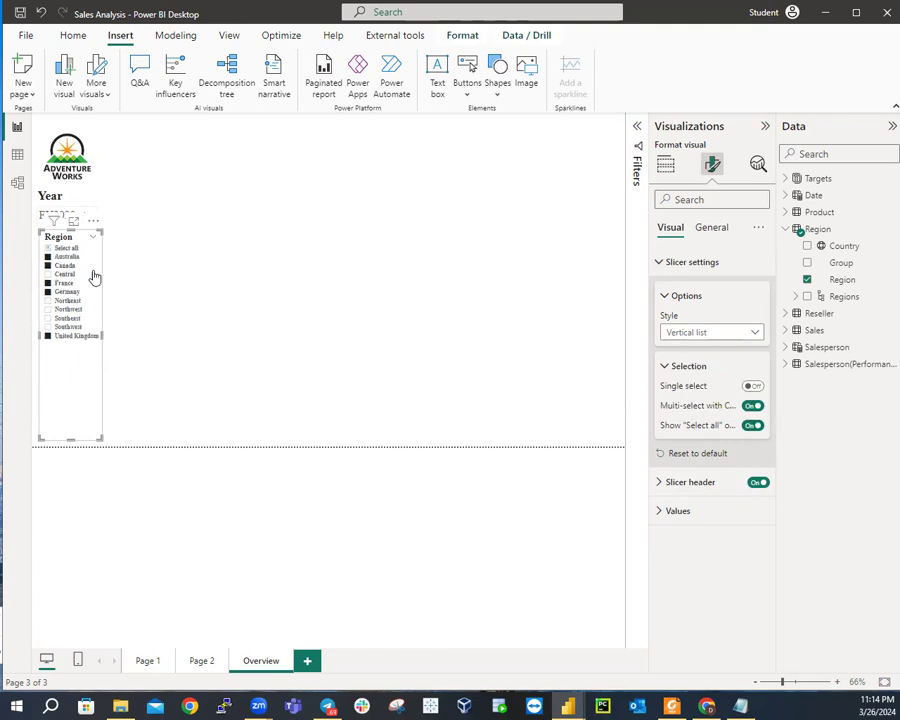
Try out "Select all" in the Region slicer, leave every region unselected, and deselect the slicer
{"action": "left_click", "coordinate": [47, 249]}
{"action": "left_click", "coordinate": [47, 249]}
{"action": "left_click", "coordinate": [671, 172]}
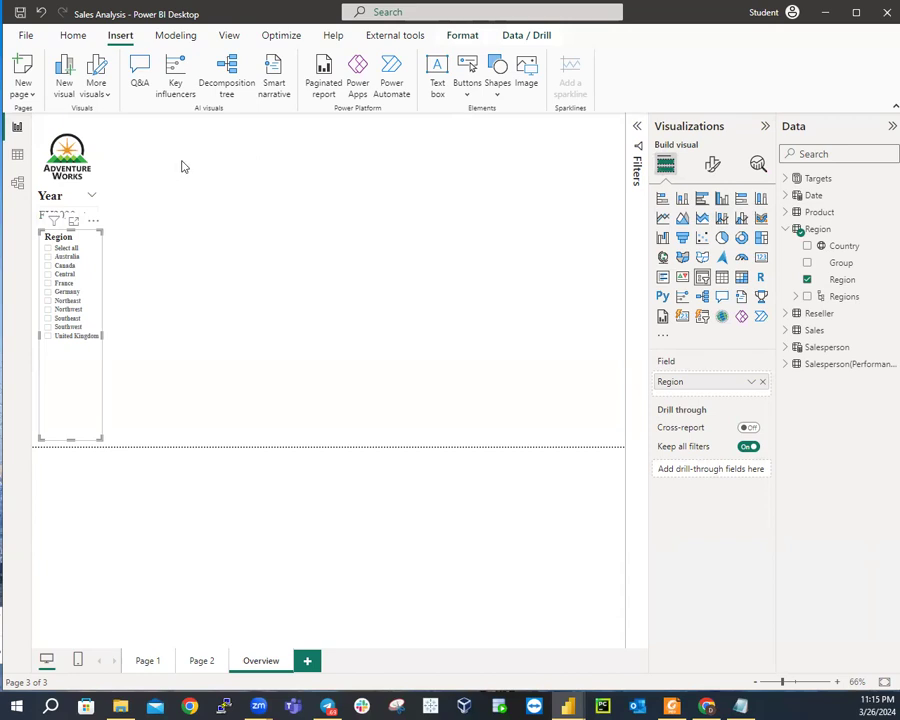
{"action": "left_click", "coordinate": [182, 166]}
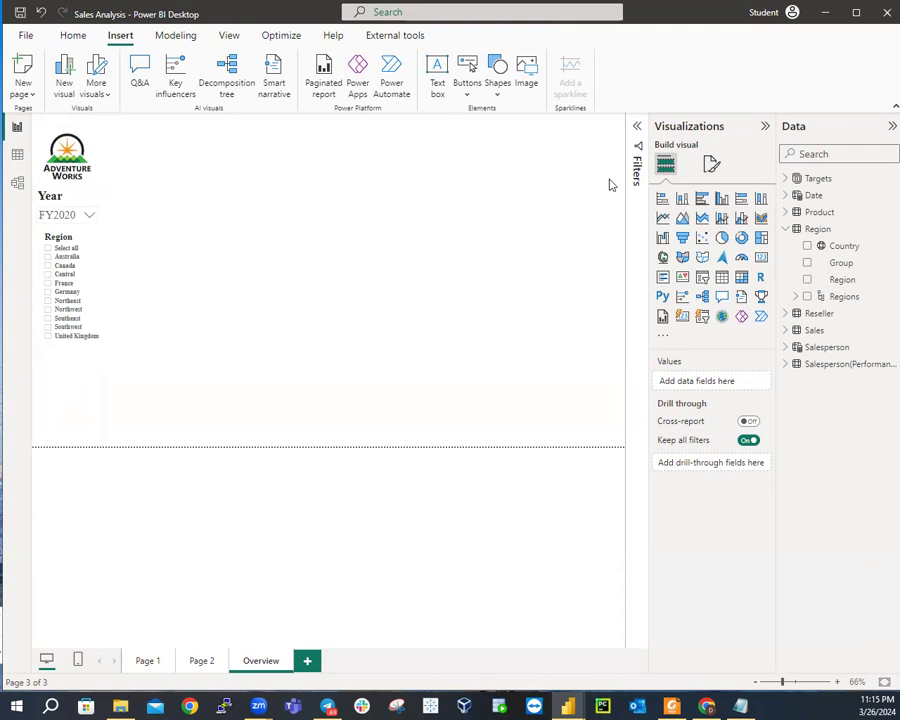
Add a line and stacked column chart beside the logo and Year slicer, stretched across the remaining page width
{"action": "left_click", "coordinate": [741, 222]}
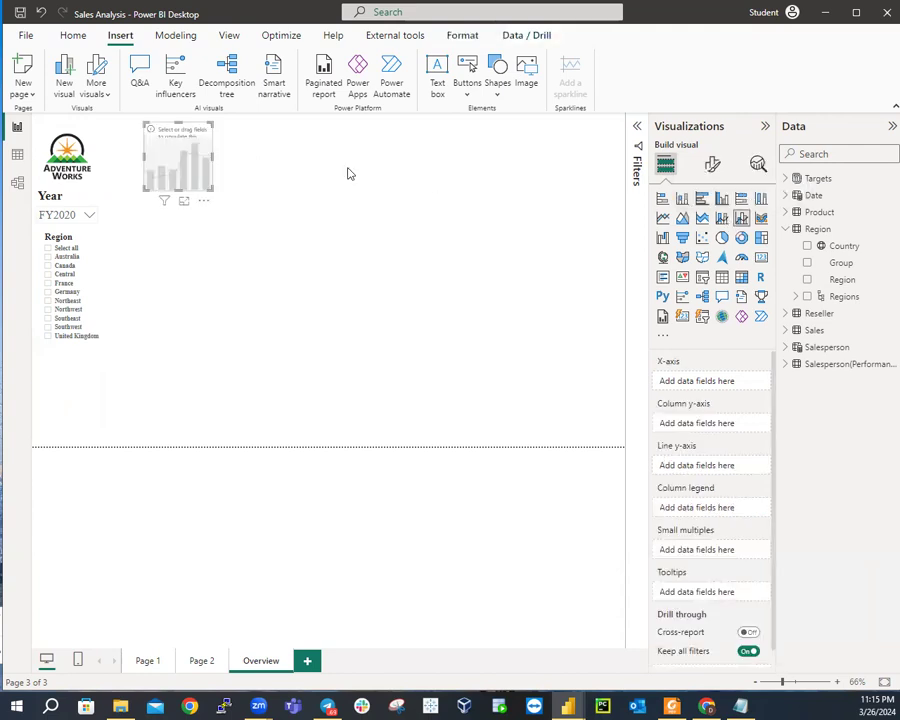
{"action": "left_click_drag", "start_coordinate": [166, 134], "coordinate": [155, 136]}
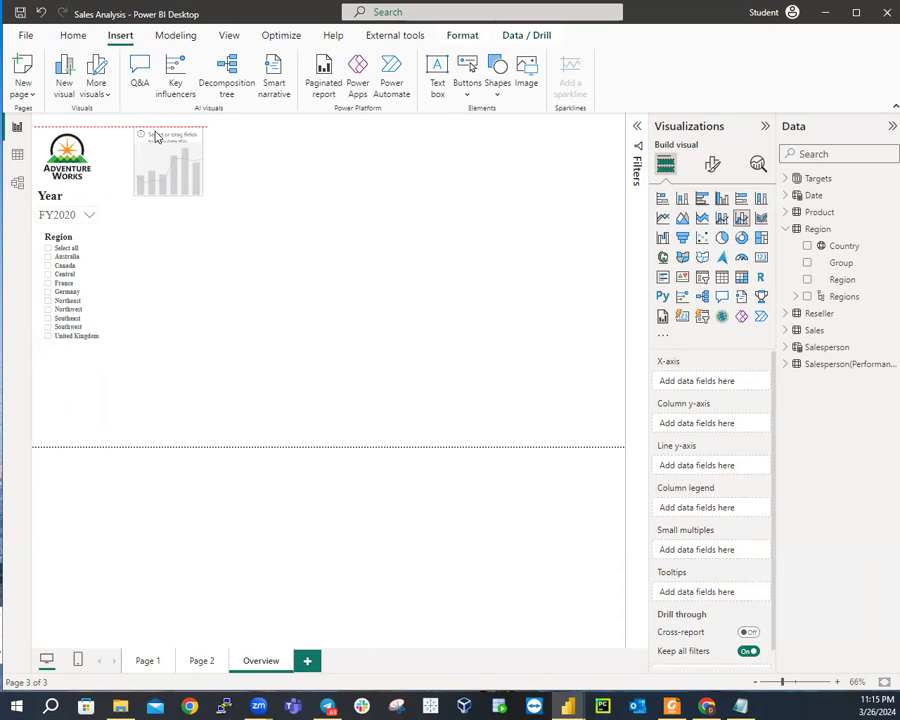
{"action": "left_click_drag", "start_coordinate": [155, 136], "coordinate": [123, 142]}
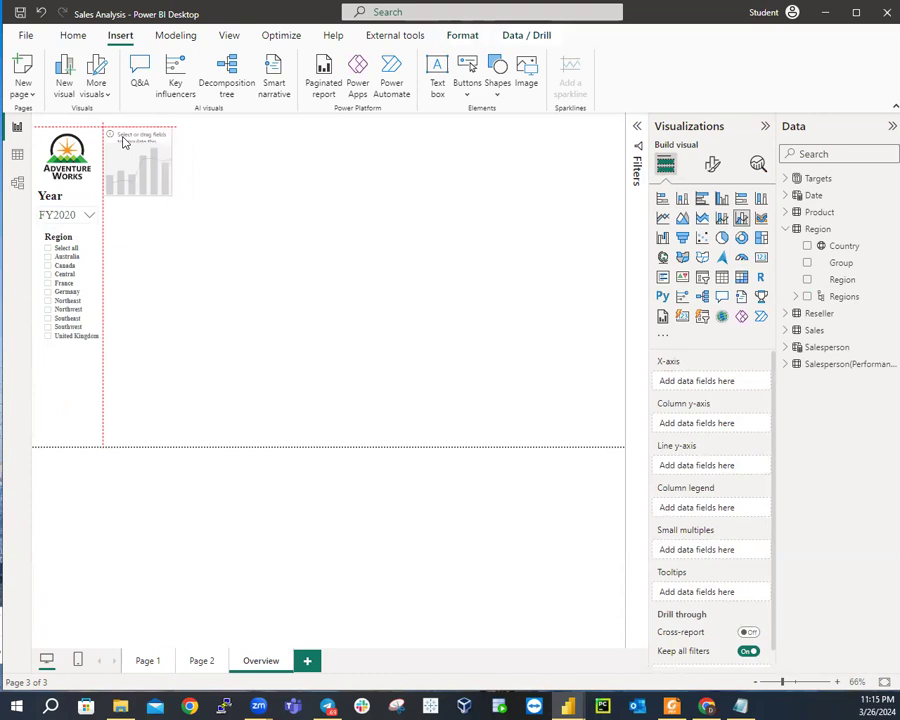
{"action": "left_click_drag", "start_coordinate": [128, 141], "coordinate": [129, 143]}
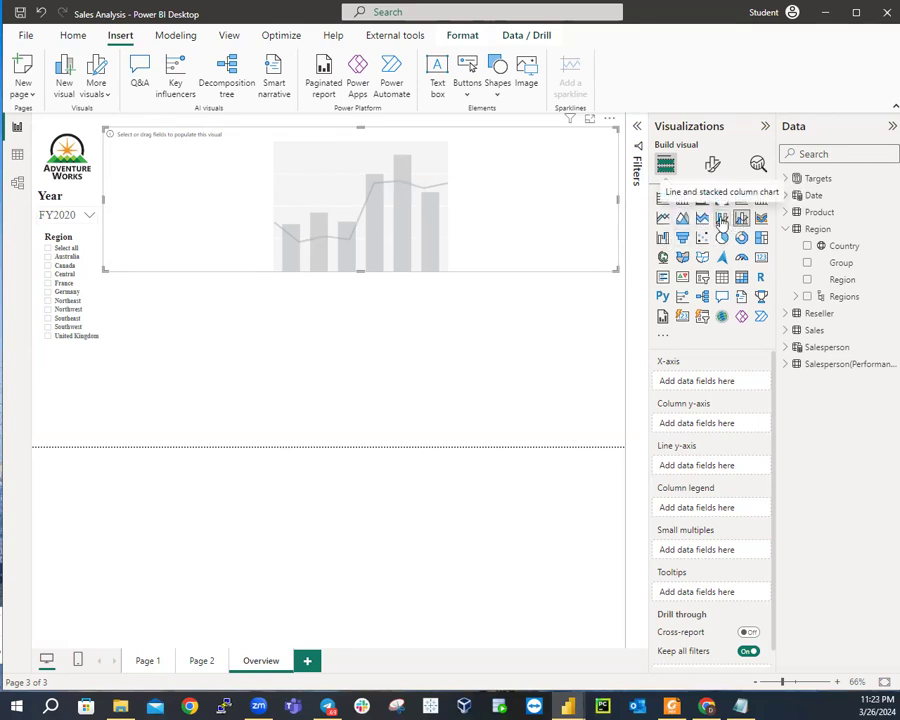
{"action": "left_click", "coordinate": [722, 220]}
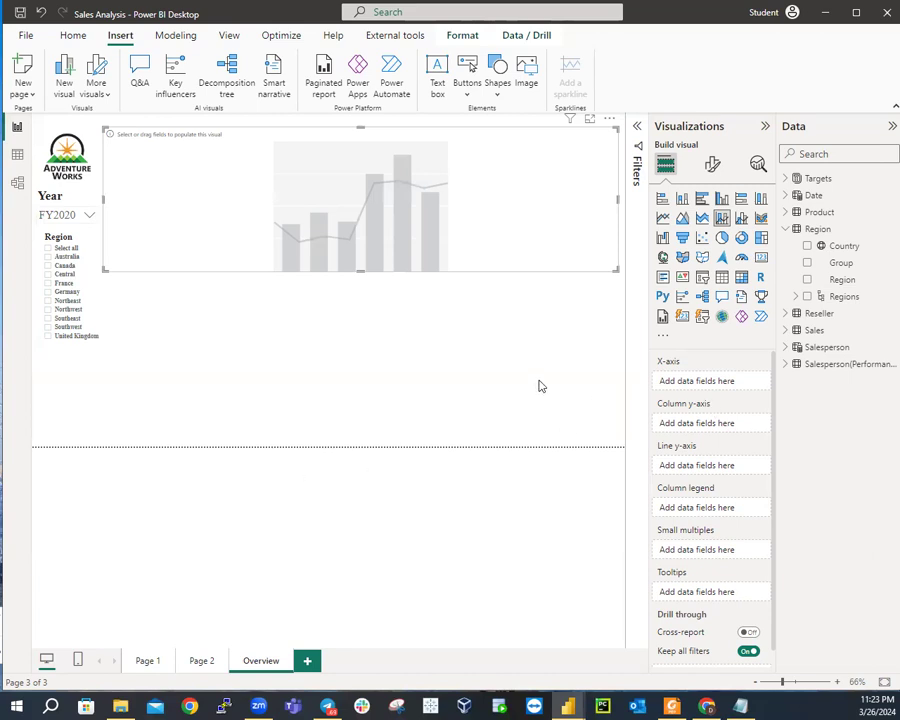
Switch to Notepad, add the line "Date | Month" one blank line below "Region | Region", and return to the report
{"action": "key", "text": "alt+Tab"}
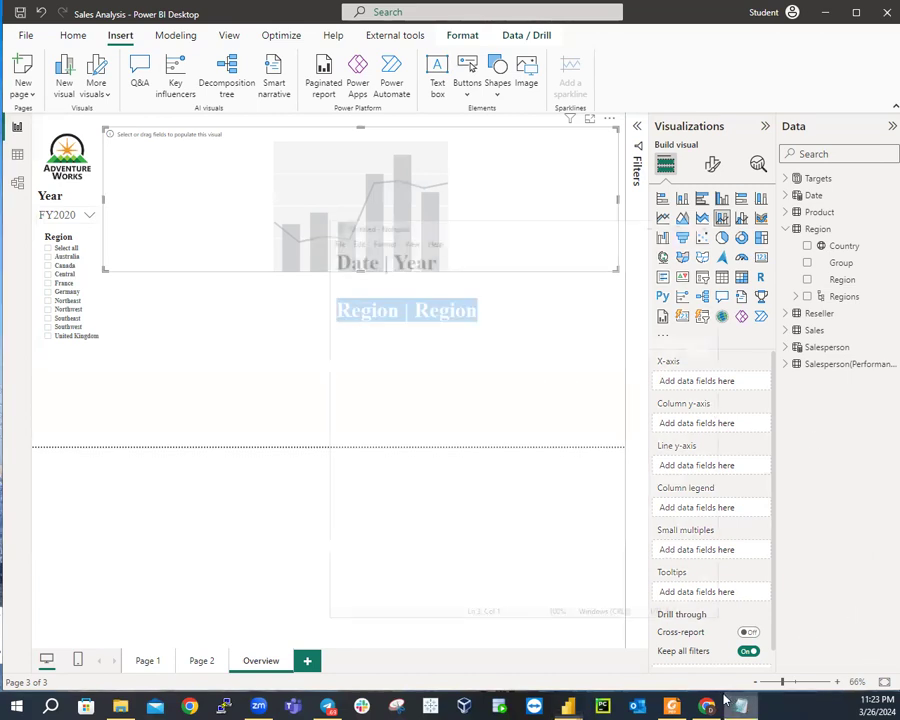
{"action": "left_click", "coordinate": [435, 265]}
{"action": "key", "text": "Return"}
{"action": "key", "text": "Return"}
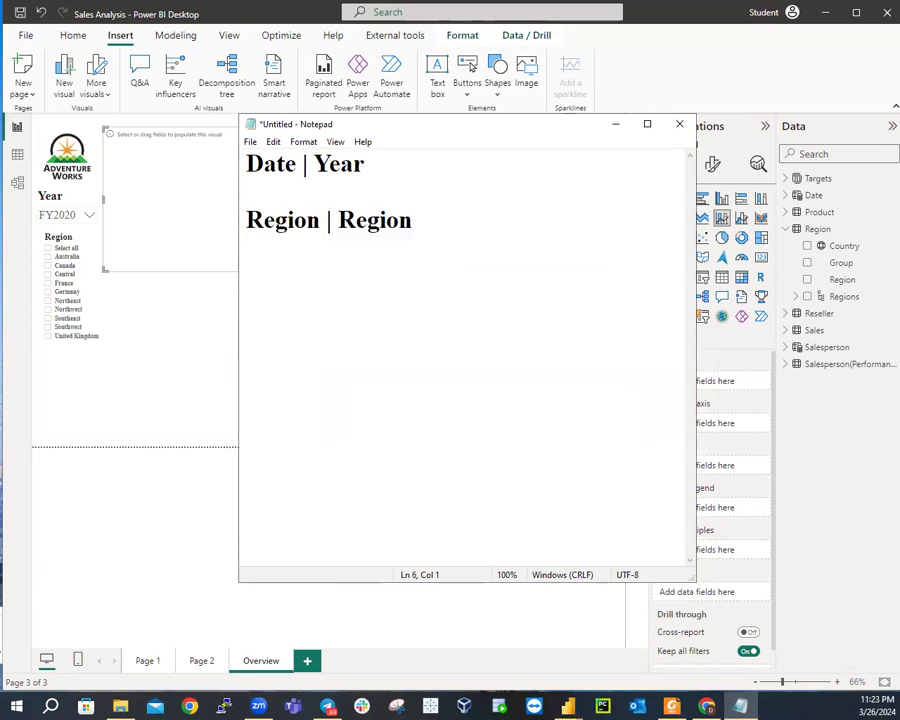
{"action": "type", "text": "Date"}
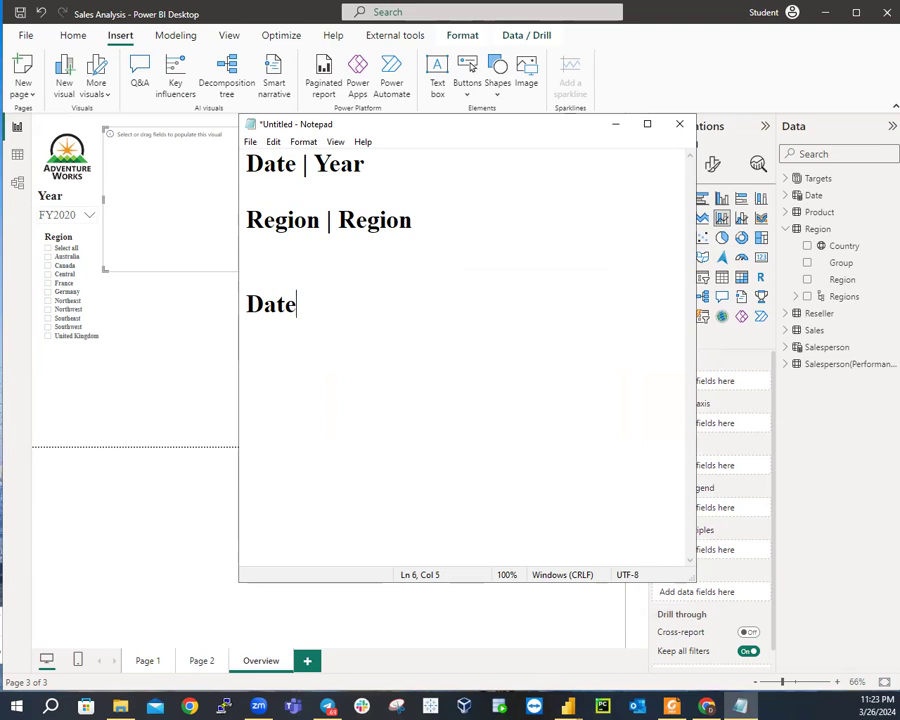
{"action": "type", "text": " | Month"}
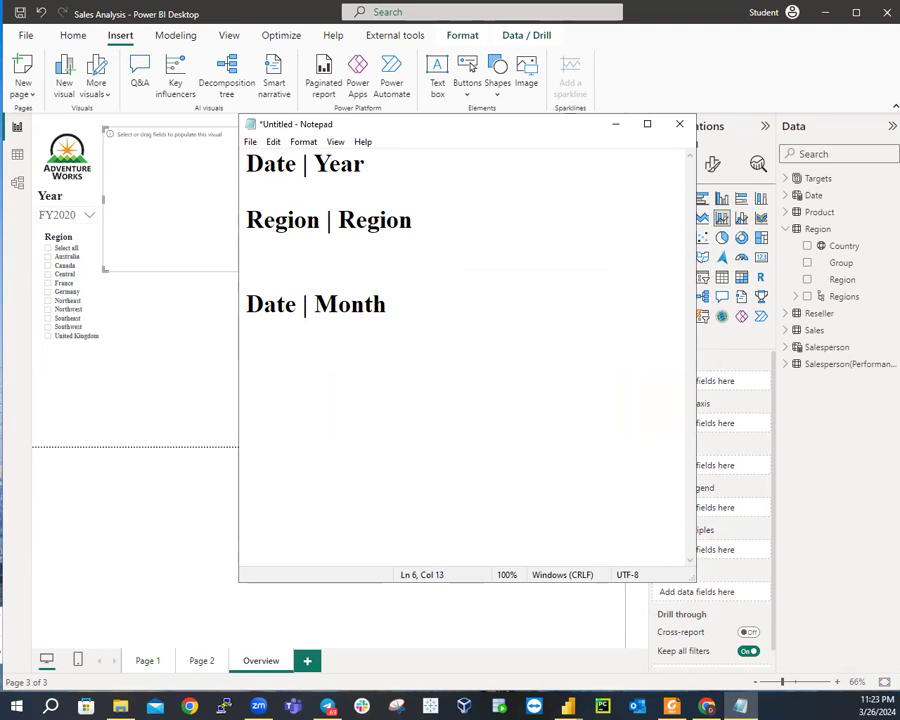
{"action": "left_click_drag", "start_coordinate": [400, 302], "coordinate": [246, 305]}
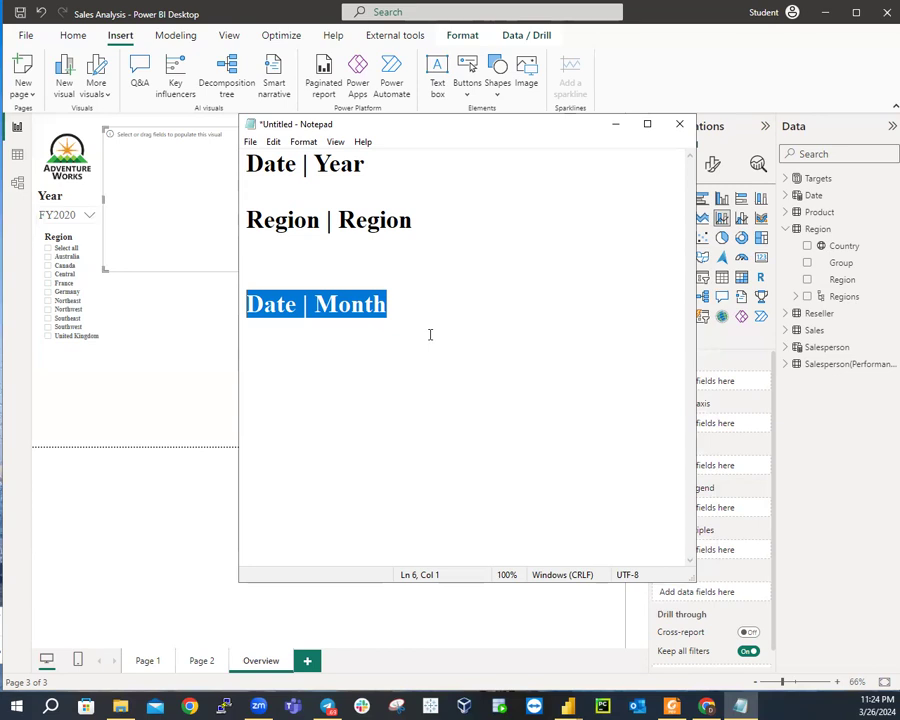
{"action": "left_click", "coordinate": [354, 278]}
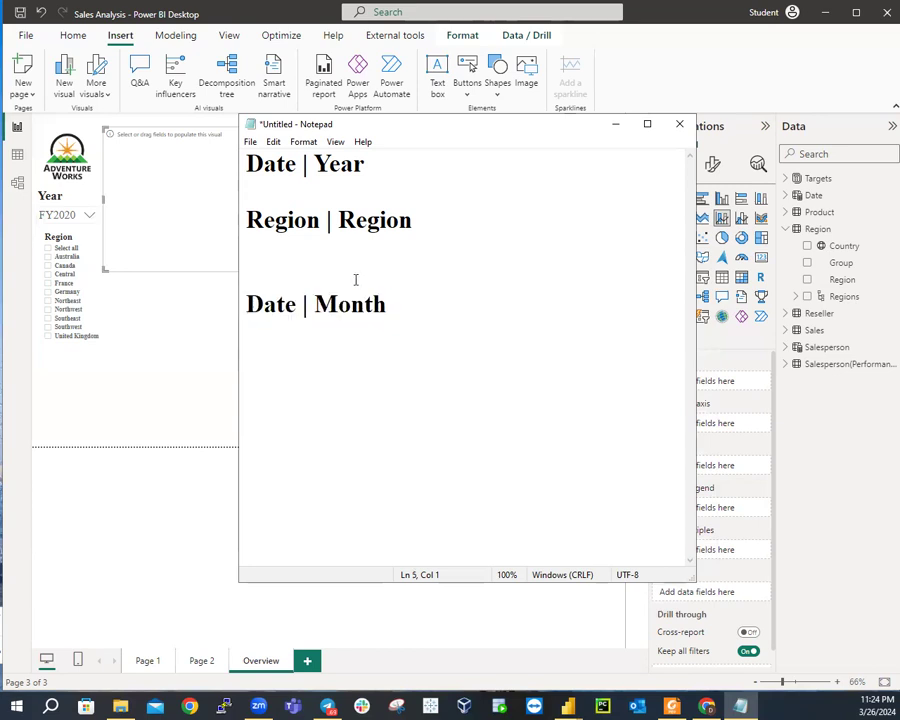
{"action": "key", "text": "BackSpace"}
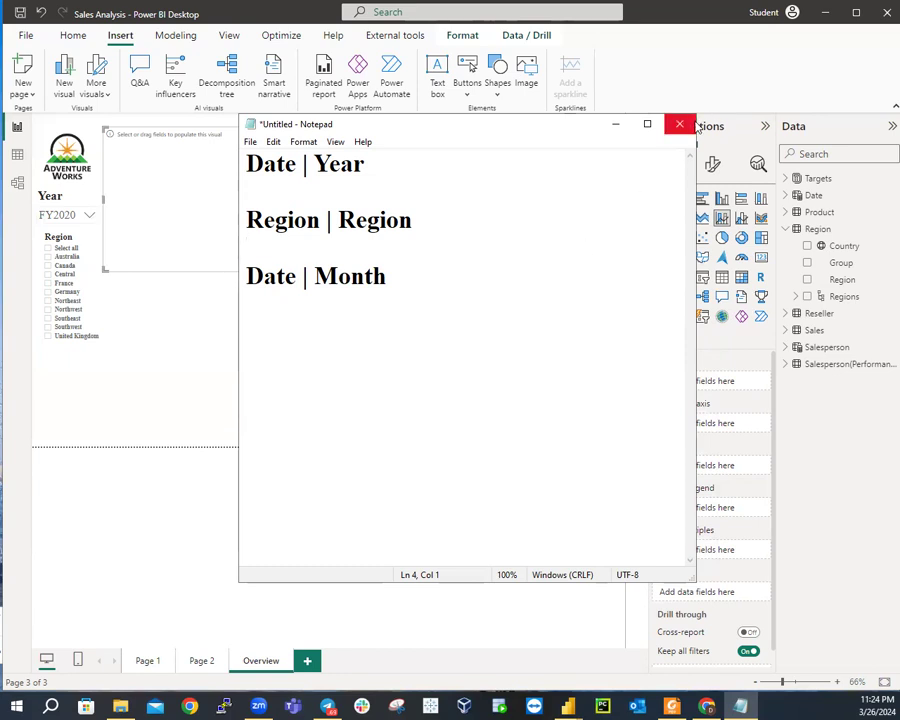
{"action": "left_click", "coordinate": [615, 124]}
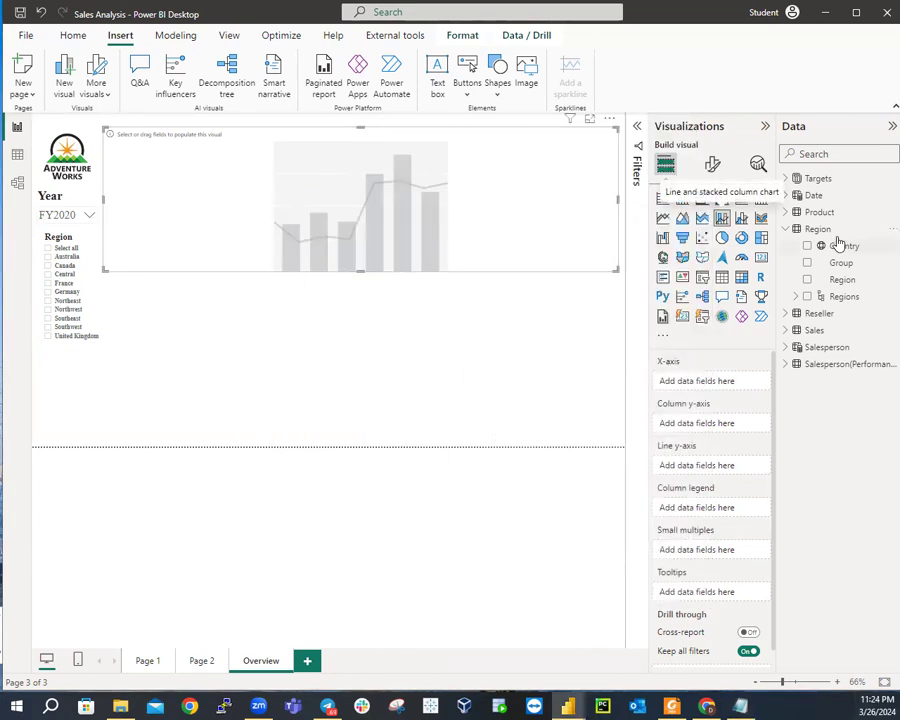
Assign the Month field from the Date table to the combo chart's X-axis
{"action": "left_click", "coordinate": [786, 230]}
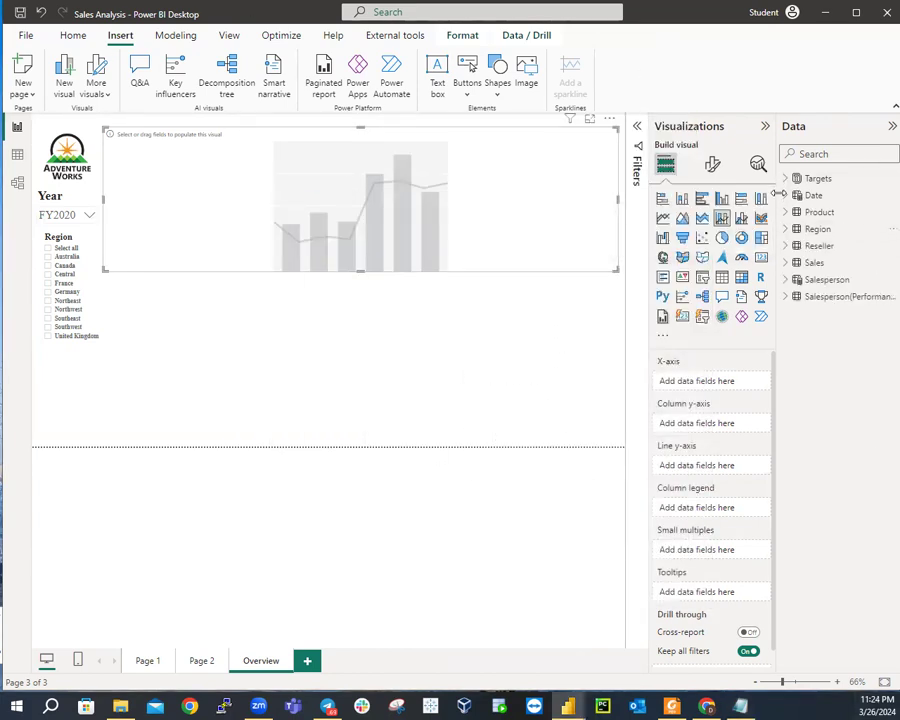
{"action": "left_click", "coordinate": [787, 197]}
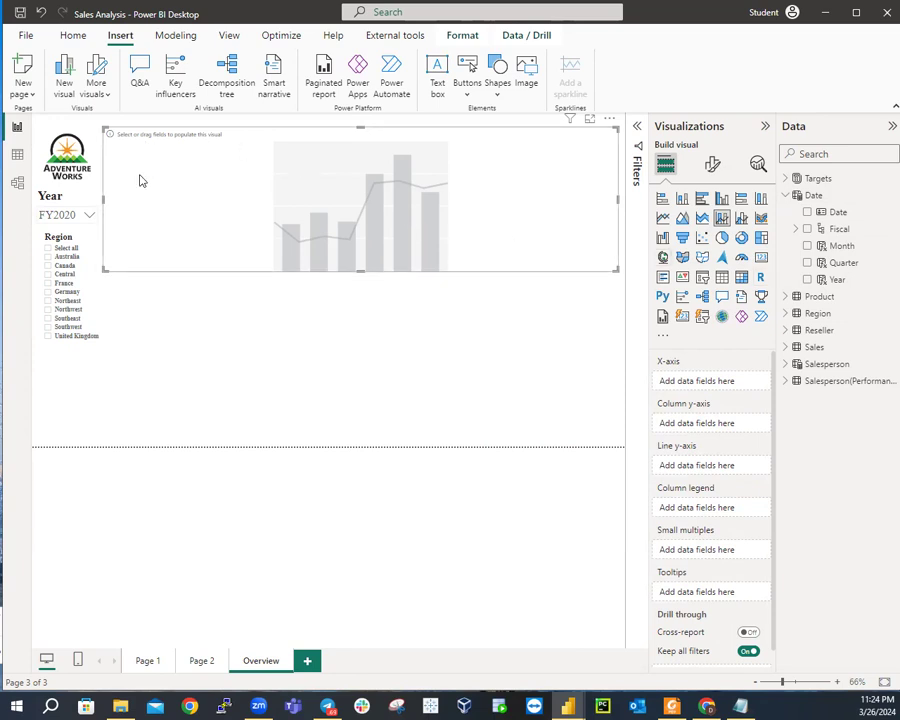
{"action": "left_click", "coordinate": [808, 247]}
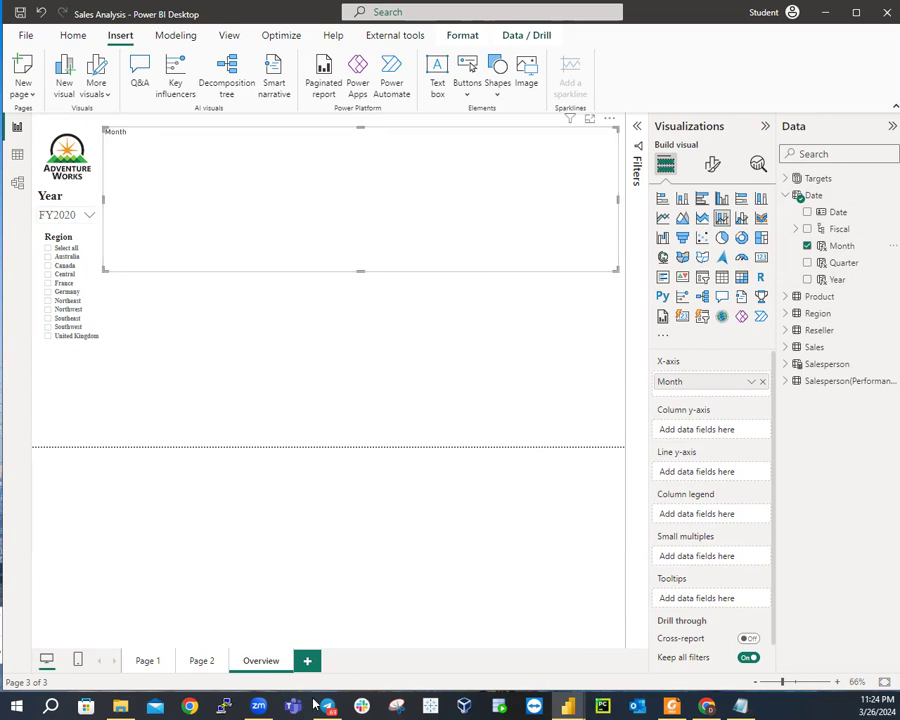
Switch to Notepad, add and highlight the line "Sales | Sales" below "Date | Month", and return to the report
{"action": "left_click", "coordinate": [741, 706]}
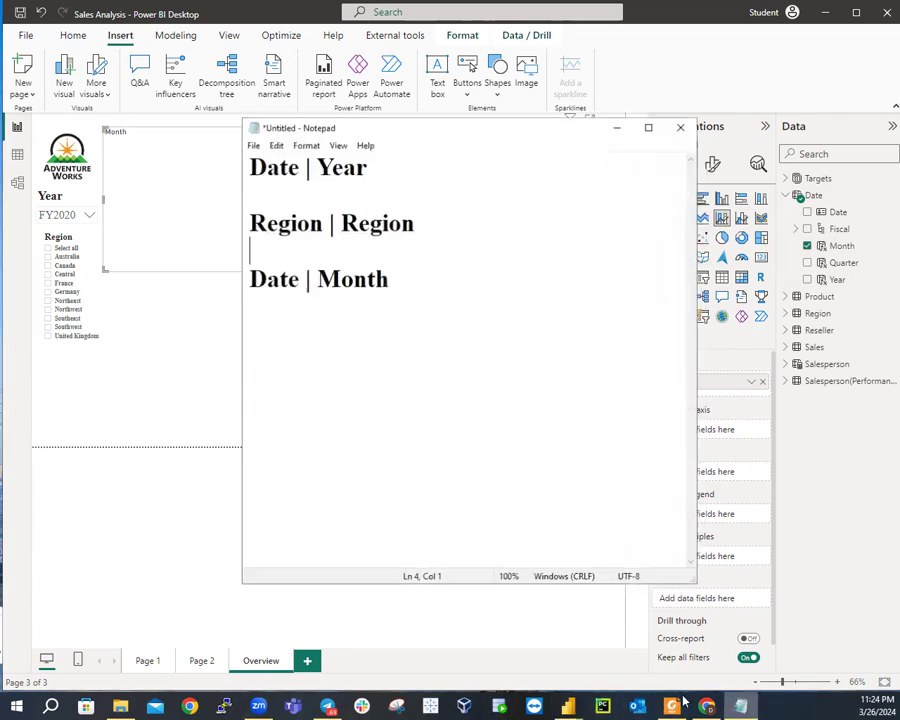
{"action": "left_click", "coordinate": [386, 306]}
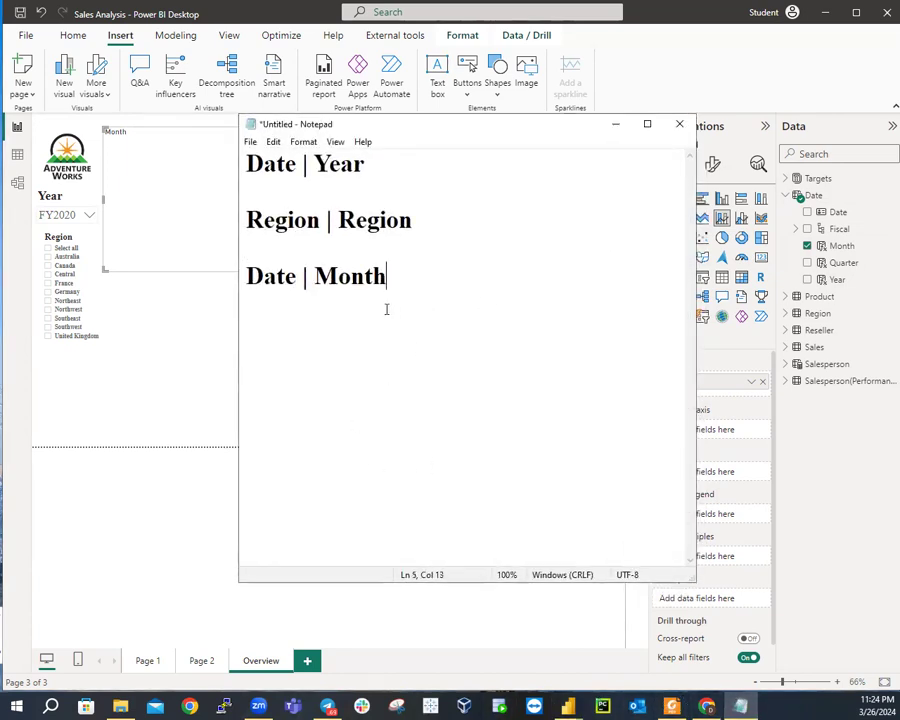
{"action": "key", "text": "Return"}
{"action": "key", "text": "Return"}
{"action": "type", "text": "Sale"}
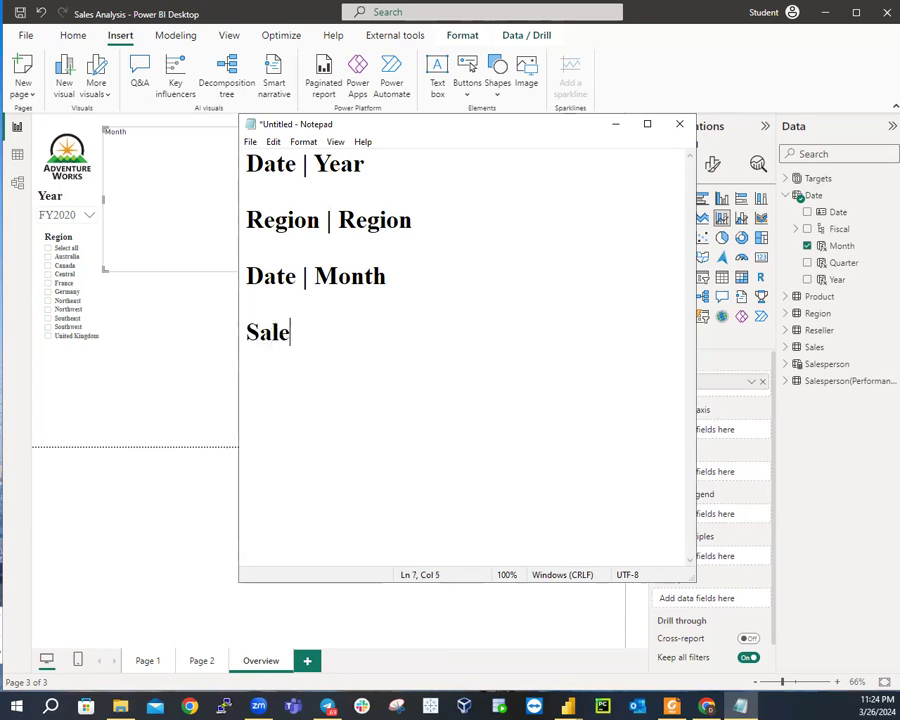
{"action": "type", "text": "s |"}
{"action": "type", "text": "Sale"}
{"action": "type", "text": "s"}
{"action": "key", "text": "Left"}
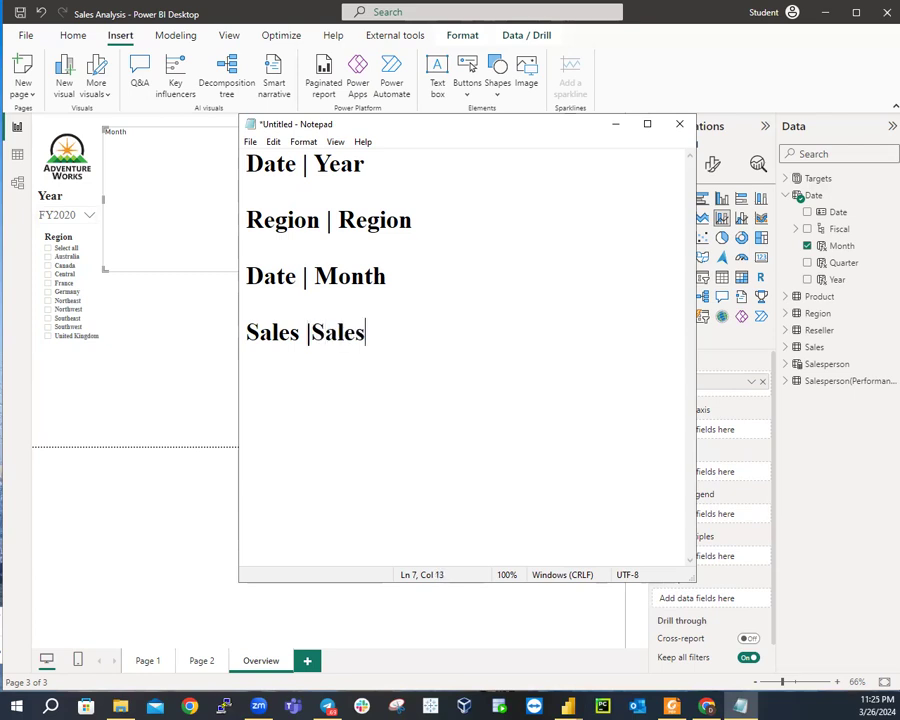
{"action": "key", "text": "Left"}
{"action": "key", "text": "Left"}
{"action": "key", "text": "Left"}
{"action": "key", "text": "Left"}
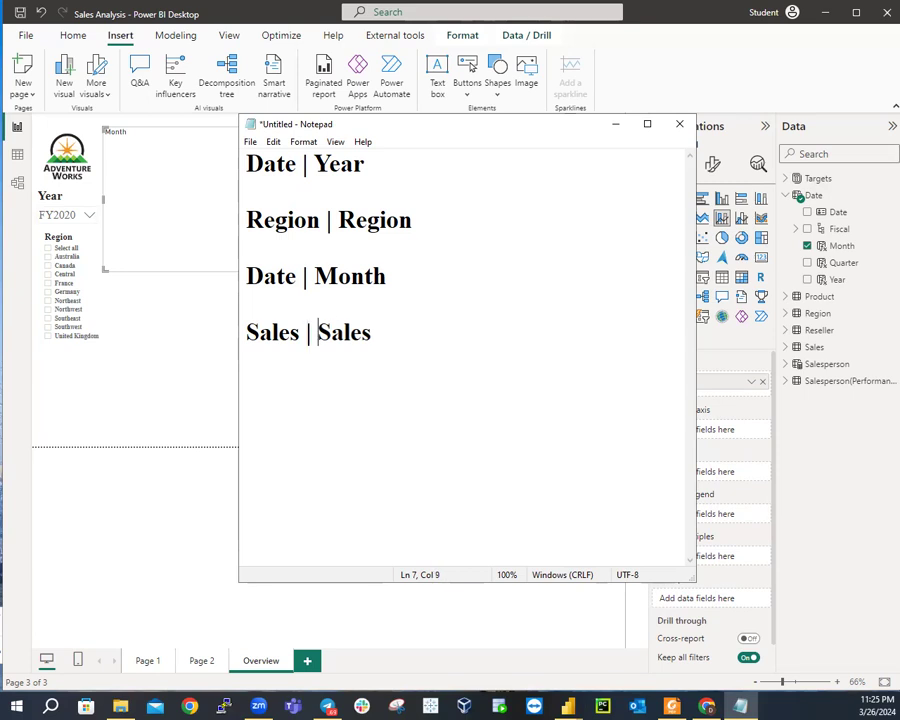
{"action": "left_click", "coordinate": [359, 313]}
{"action": "left_click_drag", "start_coordinate": [402, 337], "coordinate": [243, 336]}
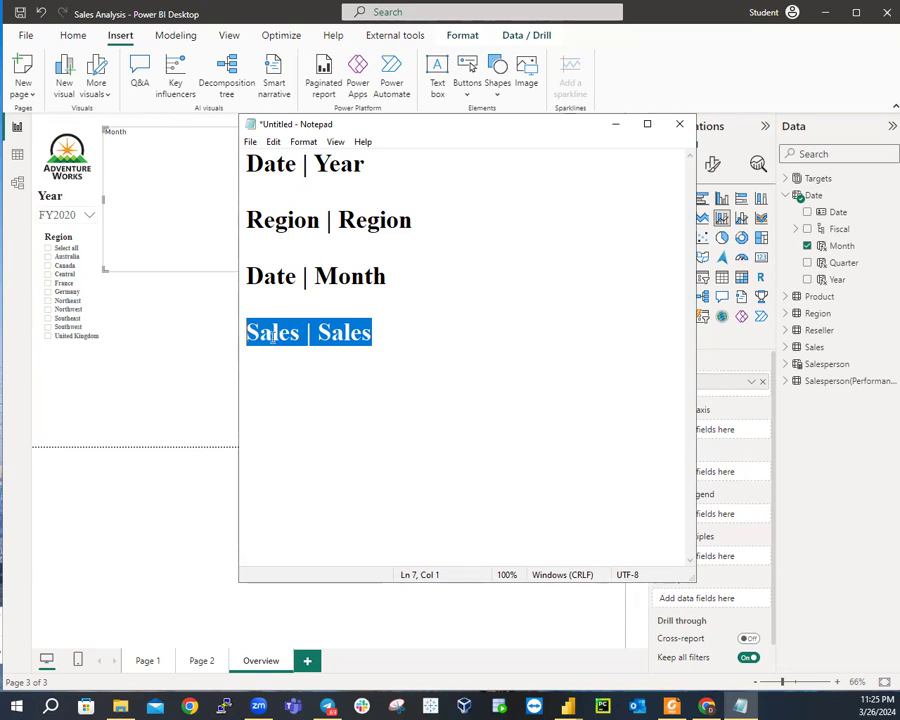
{"action": "left_click", "coordinate": [616, 125]}
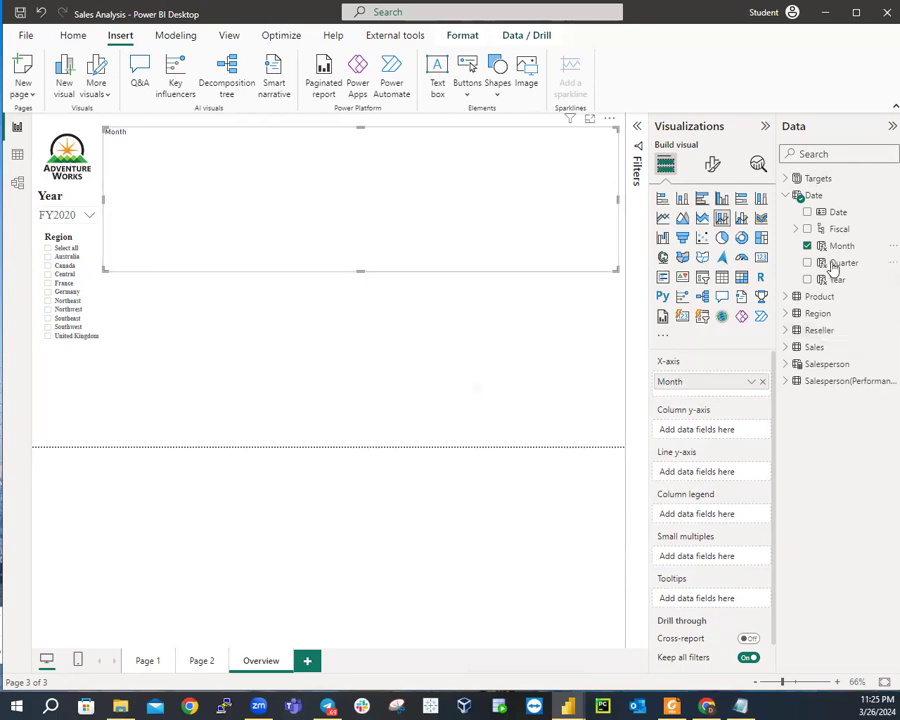
Assign the Sales field from the Sales table to the combo chart's column y-axis
{"action": "left_click", "coordinate": [791, 197]}
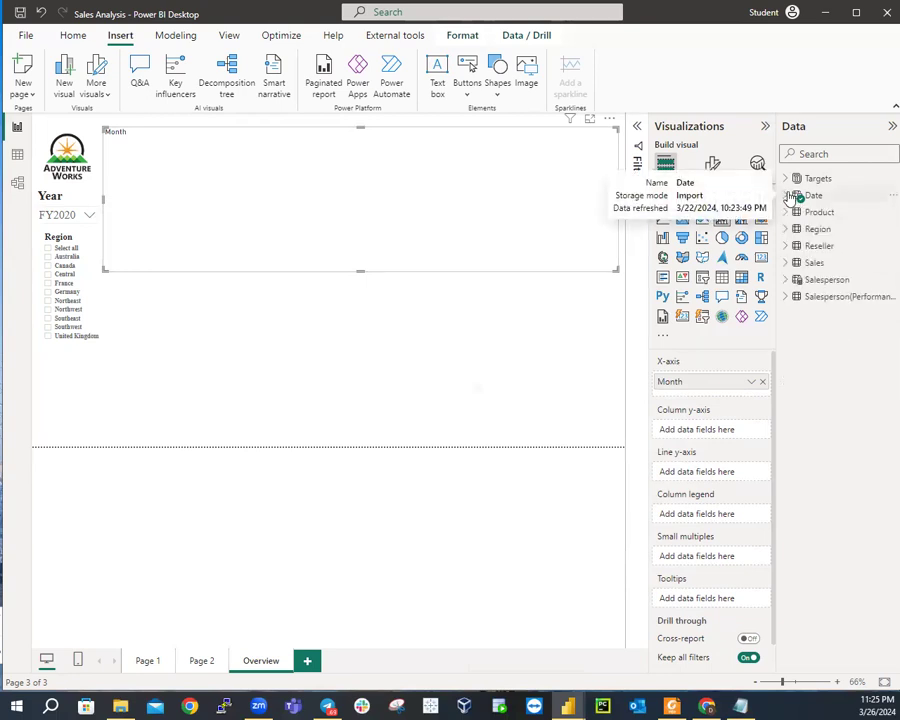
{"action": "left_click", "coordinate": [785, 262]}
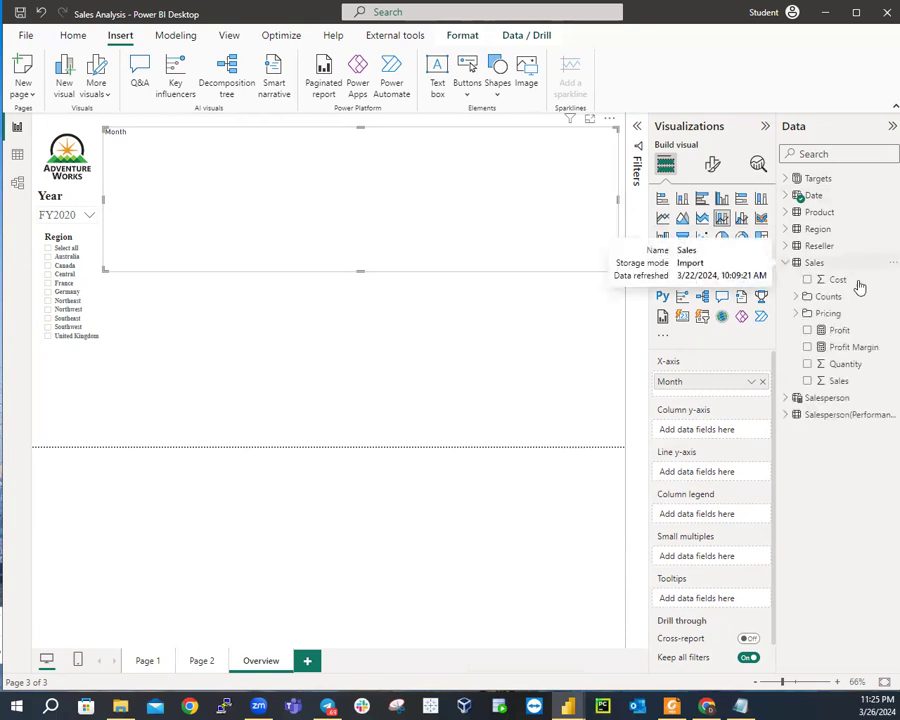
{"action": "left_click", "coordinate": [807, 381]}
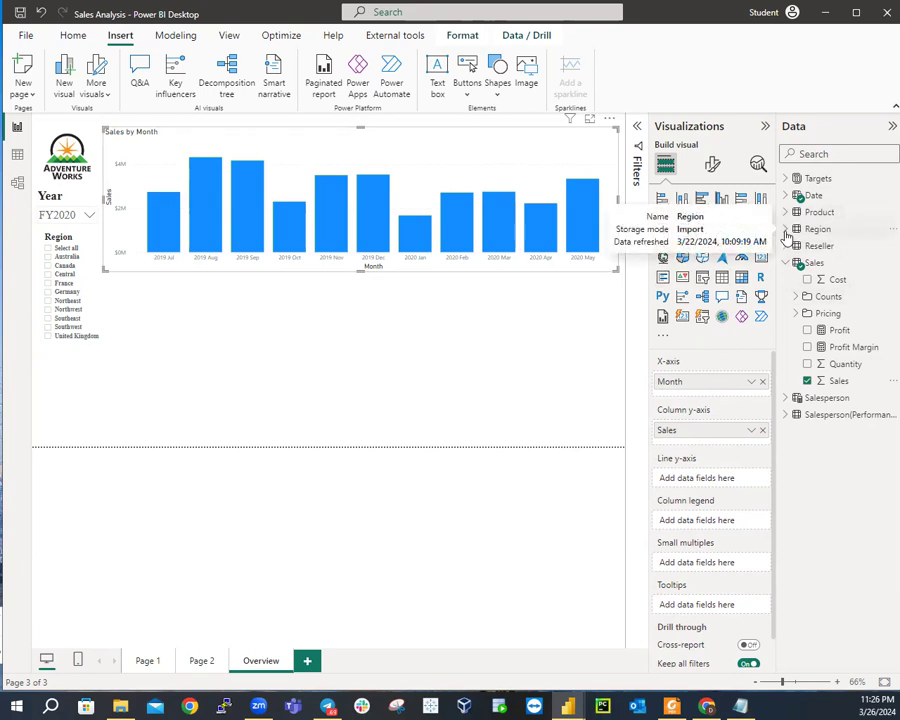
Remove the Sales and Month fields from the combo chart
{"action": "left_click", "coordinate": [786, 195]}
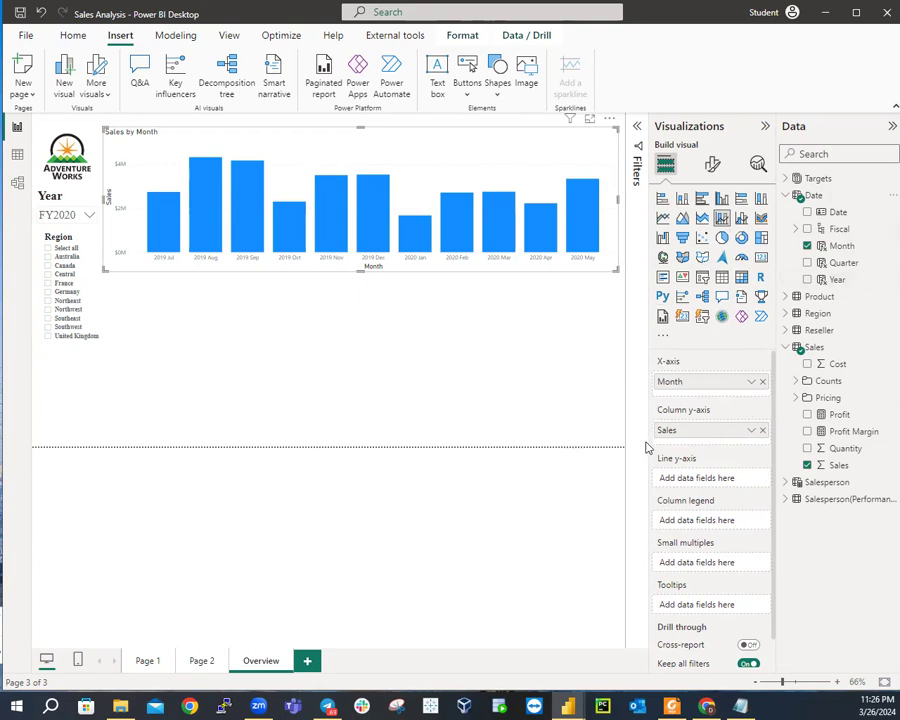
{"action": "left_click", "coordinate": [762, 432]}
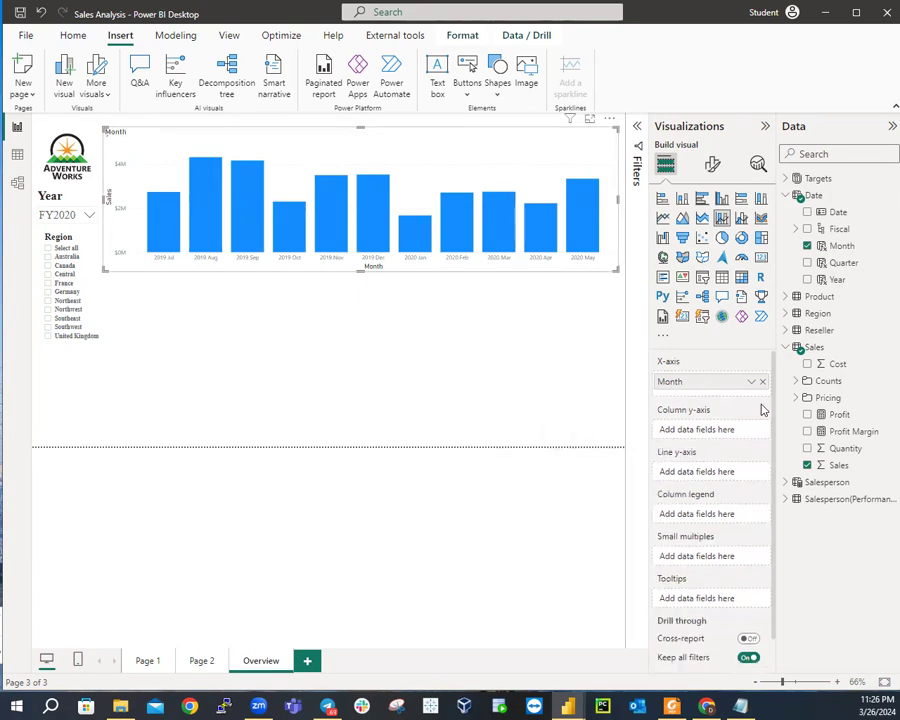
{"action": "left_click", "coordinate": [762, 381]}
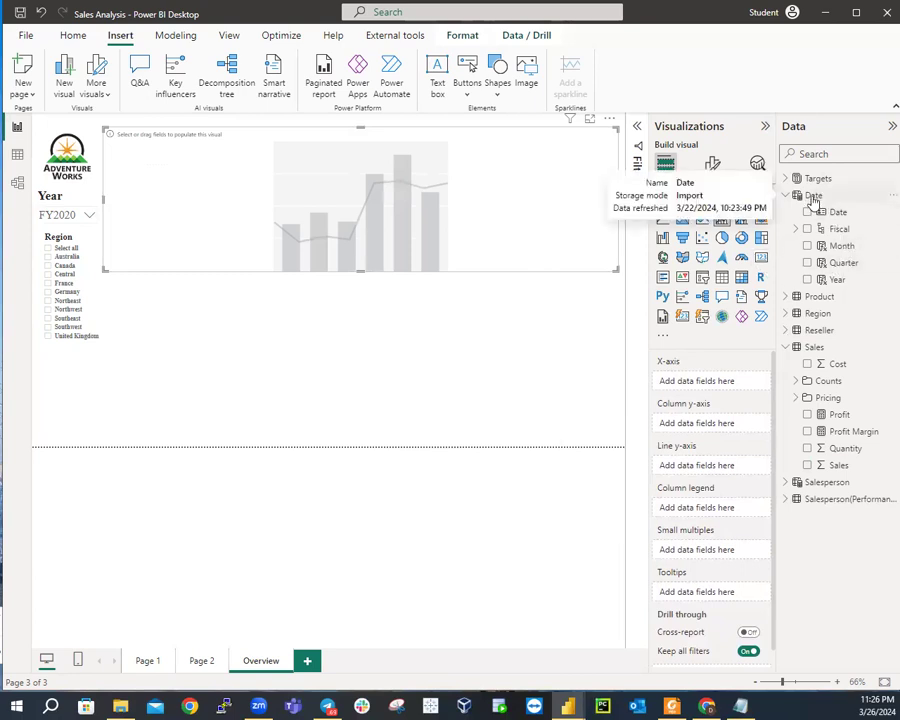
Assign Month from the Date table to the combo chart's X-axis and Sales from the Sales table to its column y-axis
{"action": "left_click_drag", "start_coordinate": [835, 247], "coordinate": [700, 386]}
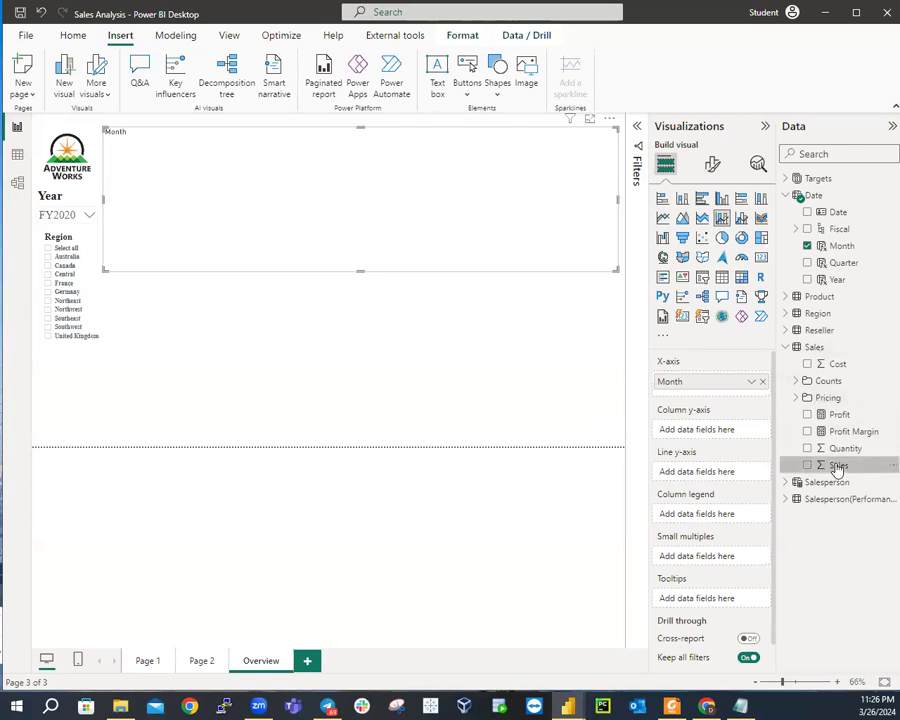
{"action": "left_click_drag", "start_coordinate": [838, 467], "coordinate": [717, 440]}
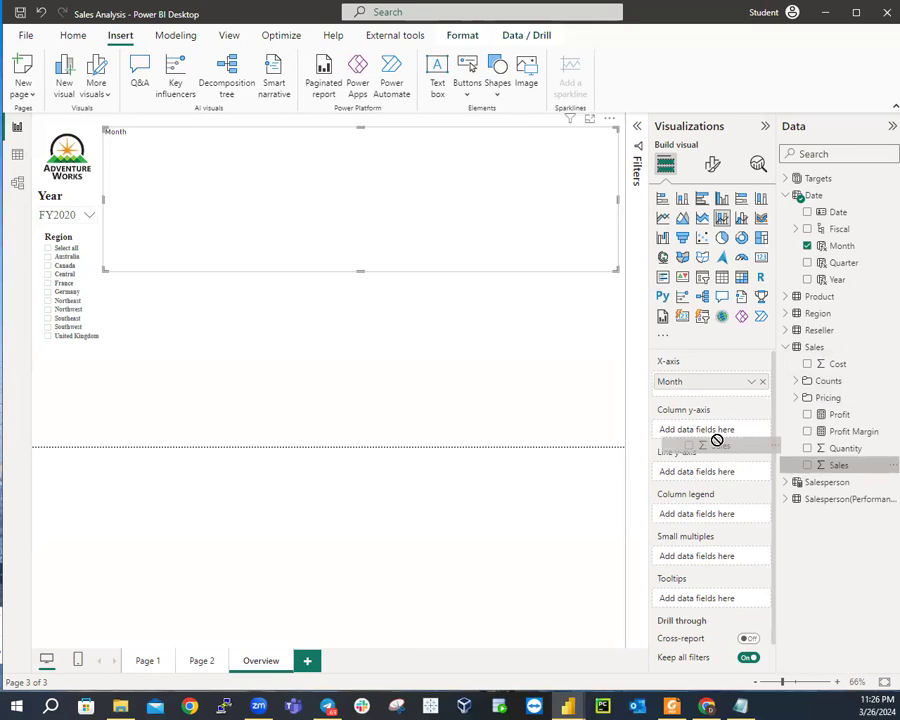
{"action": "left_click_drag", "start_coordinate": [717, 440], "coordinate": [144, 492]}
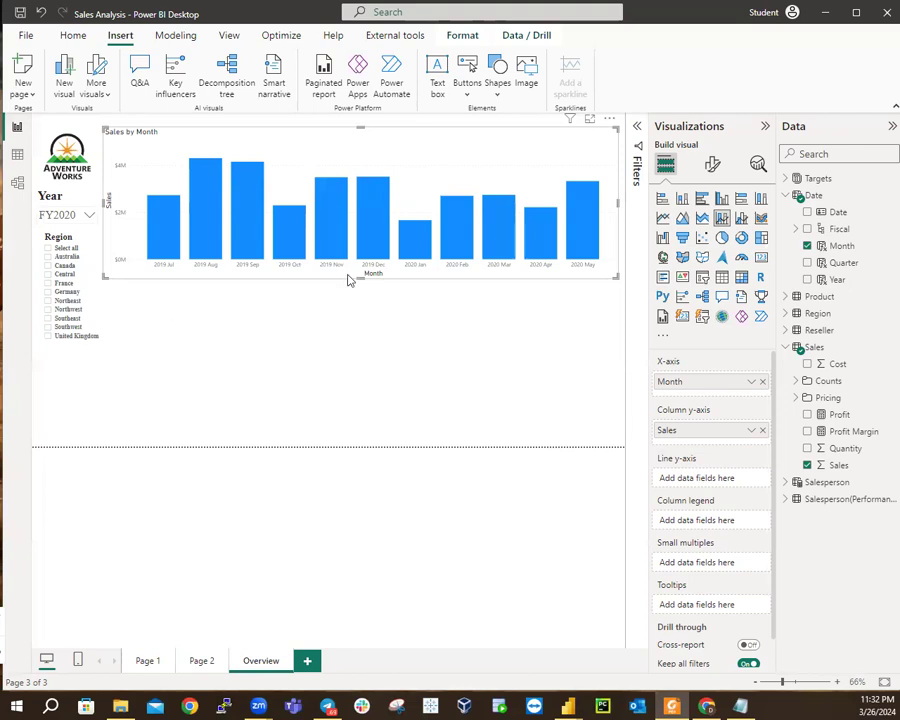
Switch to Notepad, add the line "Sales | Profit Margin" one blank line below "Sales | Sales", and return to the report
{"action": "left_click", "coordinate": [740, 706]}
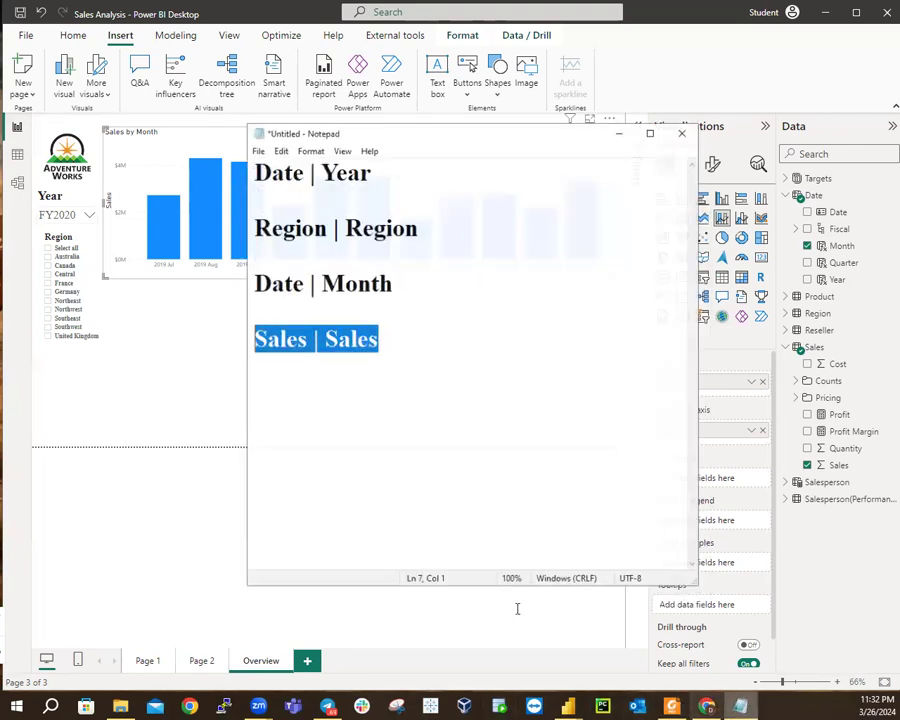
{"action": "left_click", "coordinate": [436, 364]}
{"action": "key", "text": "Return"}
{"action": "key", "text": "Return"}
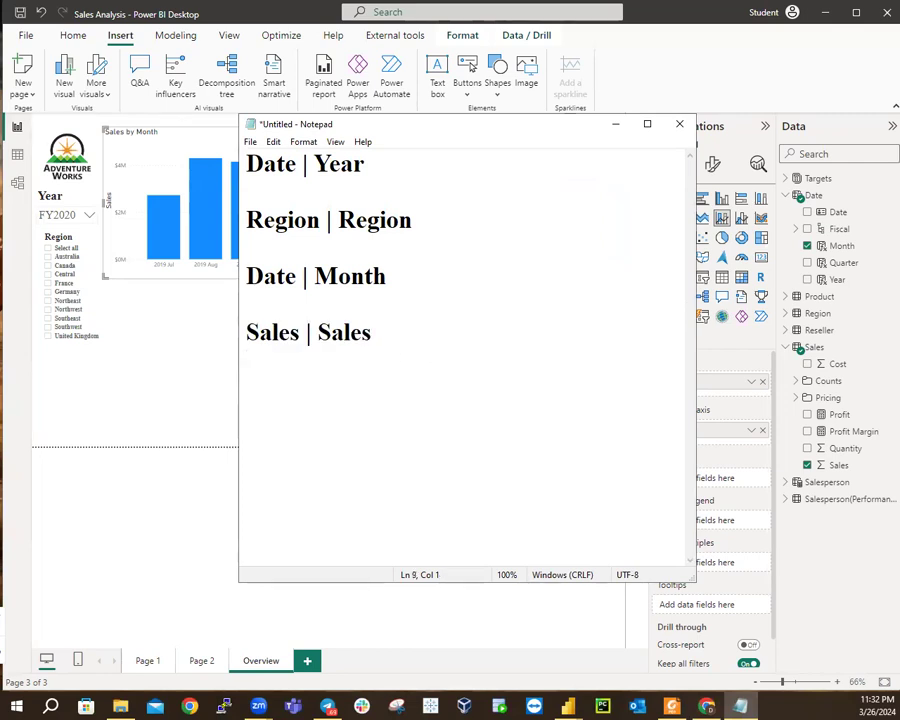
{"action": "type", "text": "Sales"}
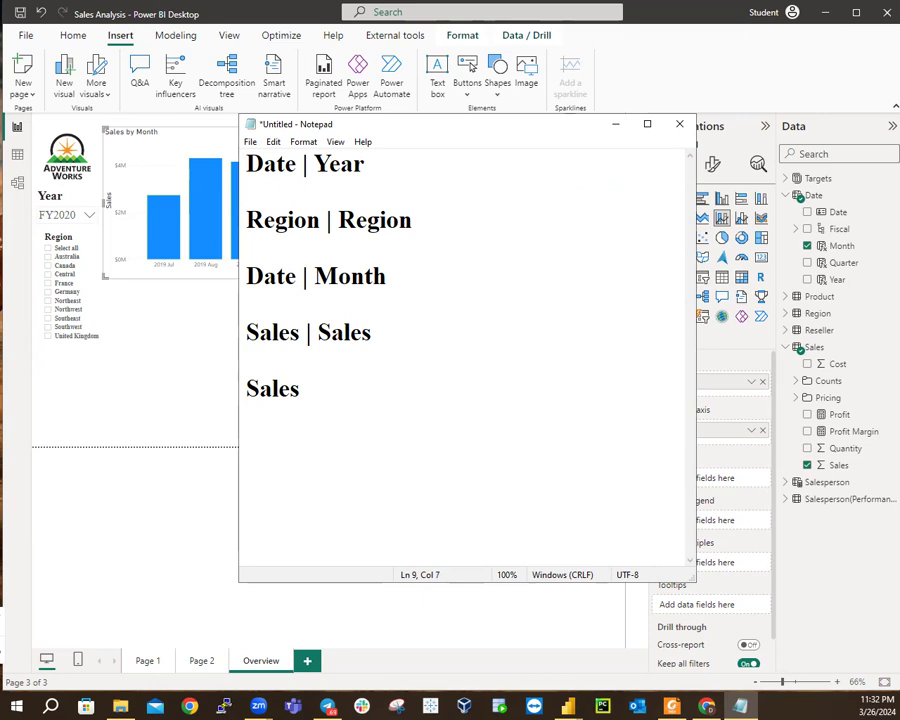
{"action": "type", "text": " | Profit"}
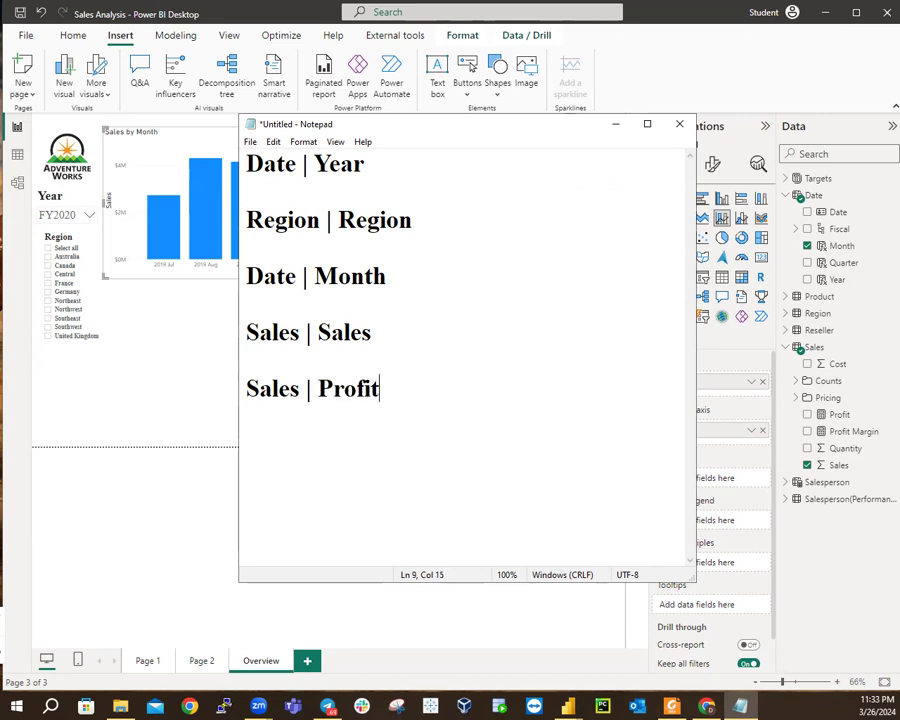
{"action": "type", "text": " Marg"}
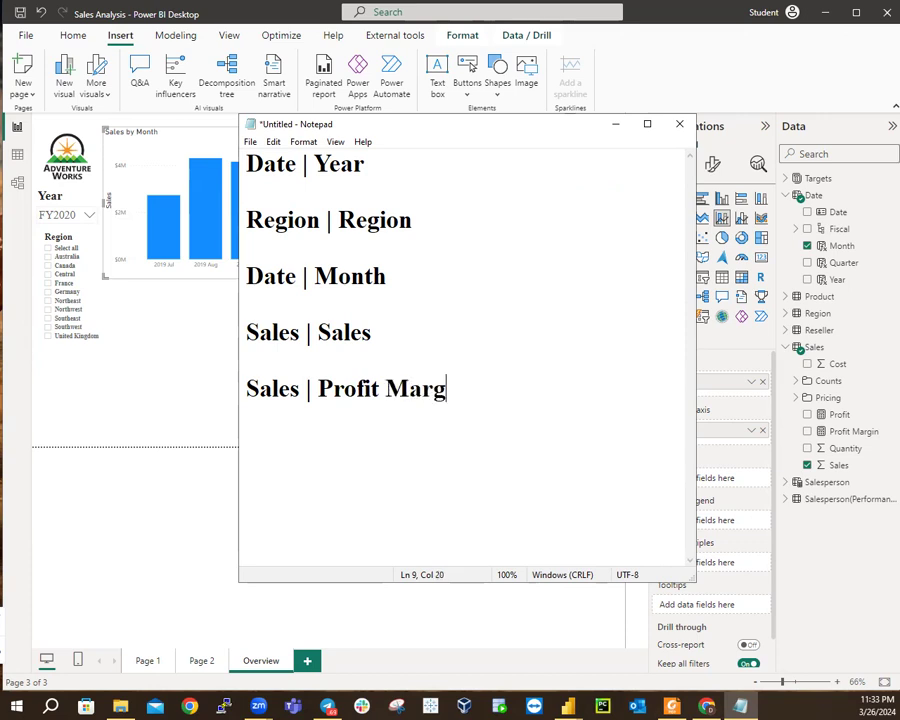
{"action": "type", "text": "ing"}
{"action": "key", "text": "BackSpace"}
{"action": "left_click", "coordinate": [619, 126]}
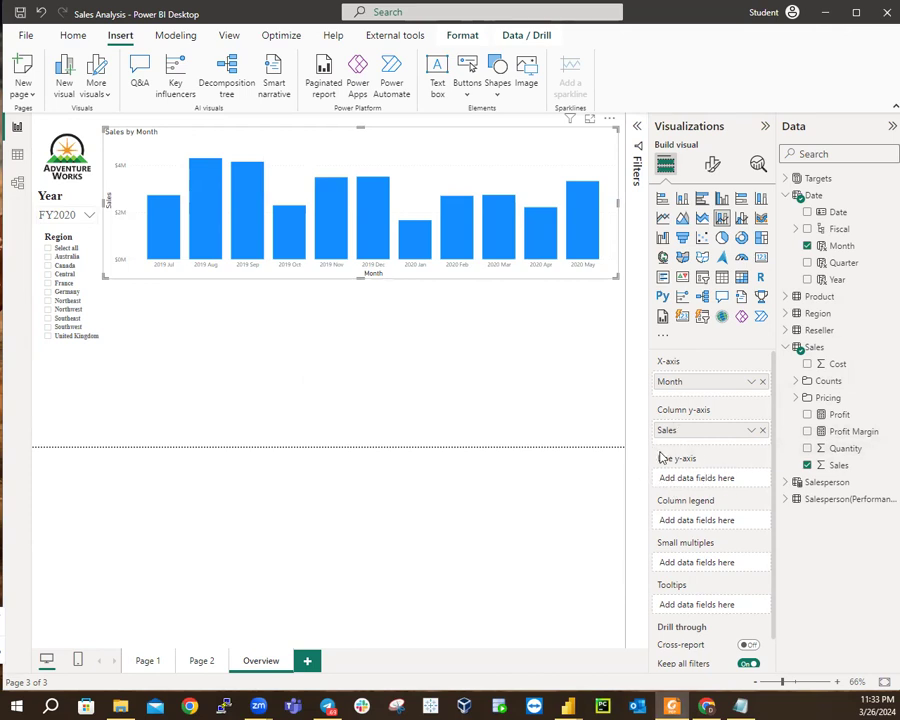
Assign Profit Margin from the Sales table to the combo chart's line y-axis and show Month items with no data
{"action": "left_click_drag", "start_coordinate": [824, 436], "coordinate": [713, 482]}
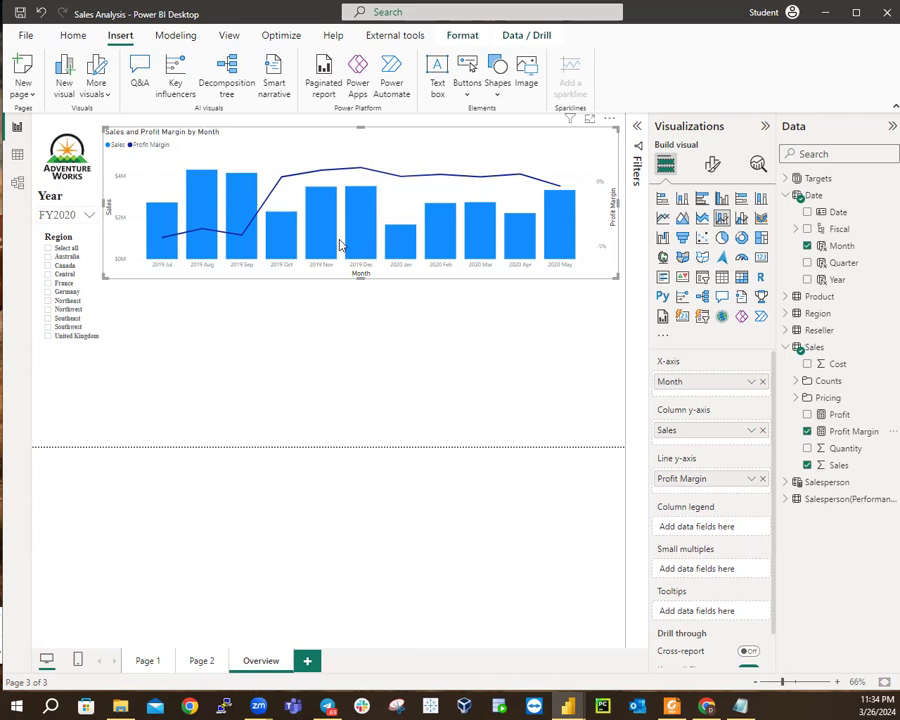
{"action": "left_click", "coordinate": [752, 387]}
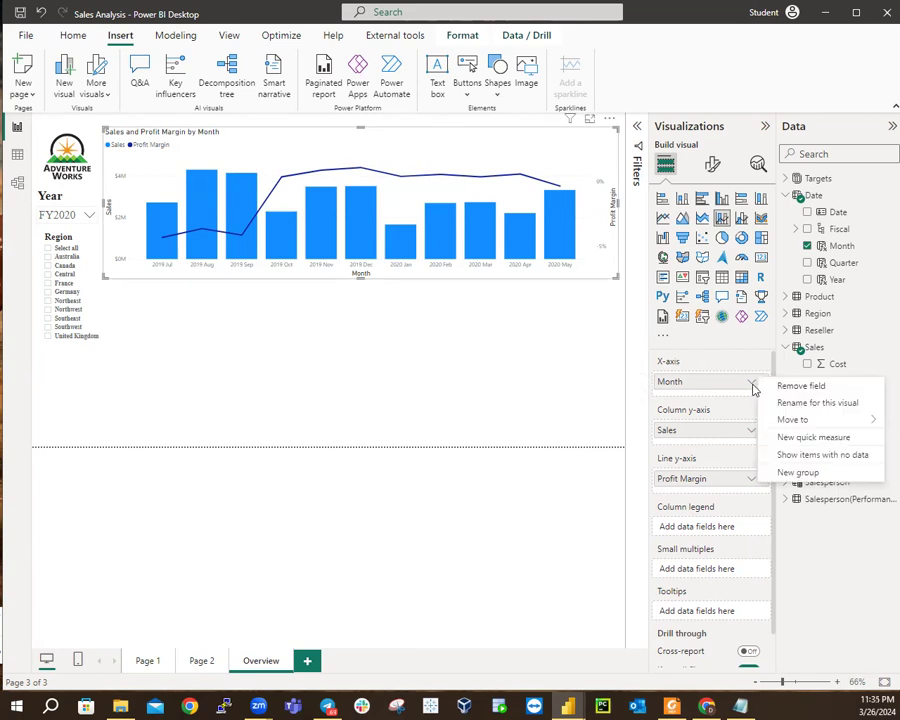
{"action": "left_click", "coordinate": [805, 456]}
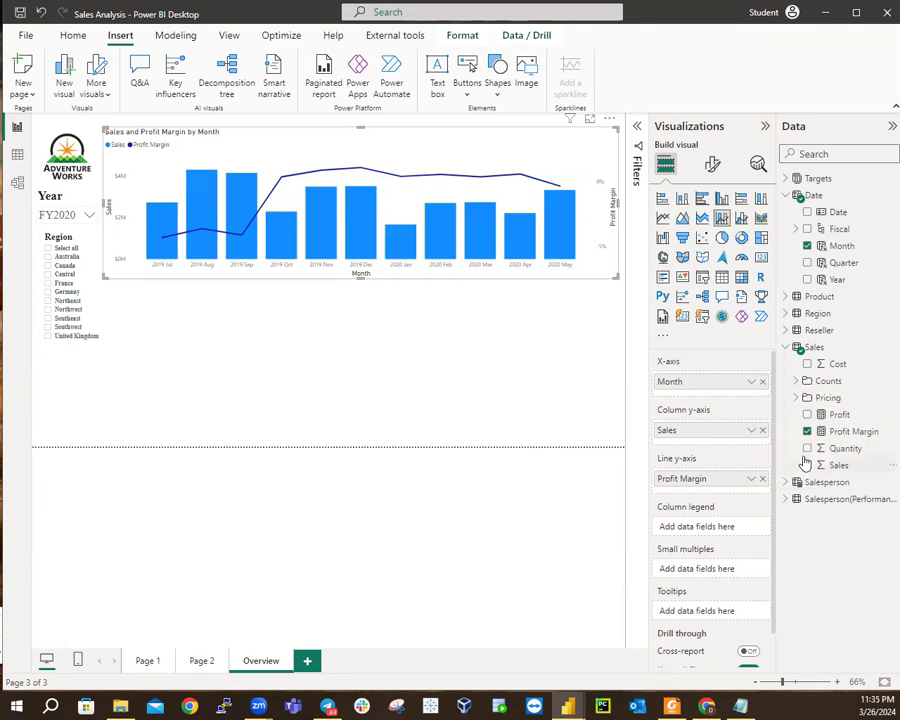
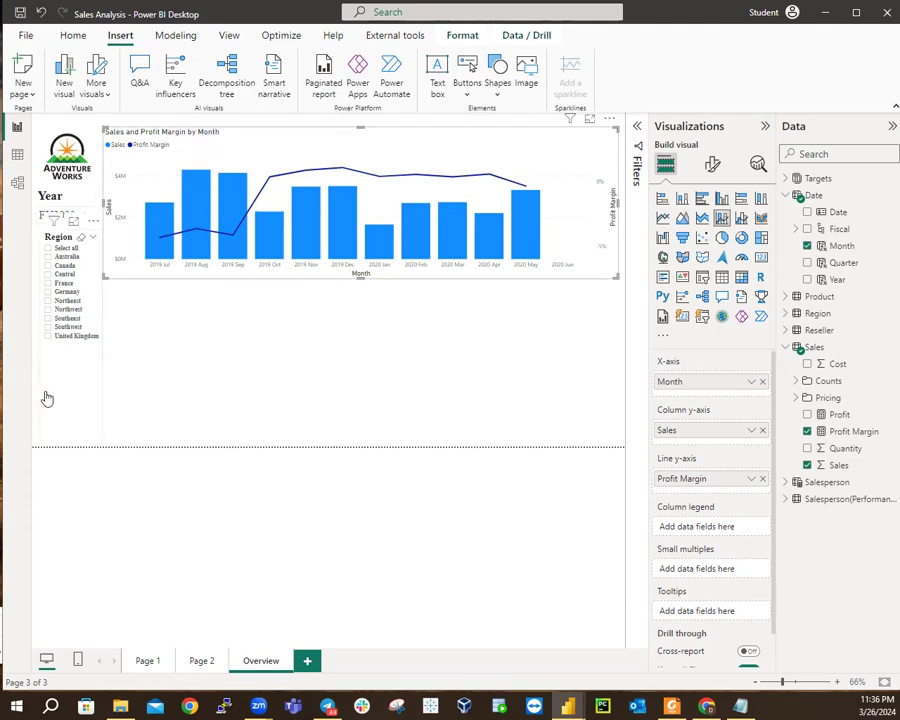
Add a stacked column chart below the combo chart and narrow it to about half the combo chart's width
{"action": "left_click", "coordinate": [235, 348]}
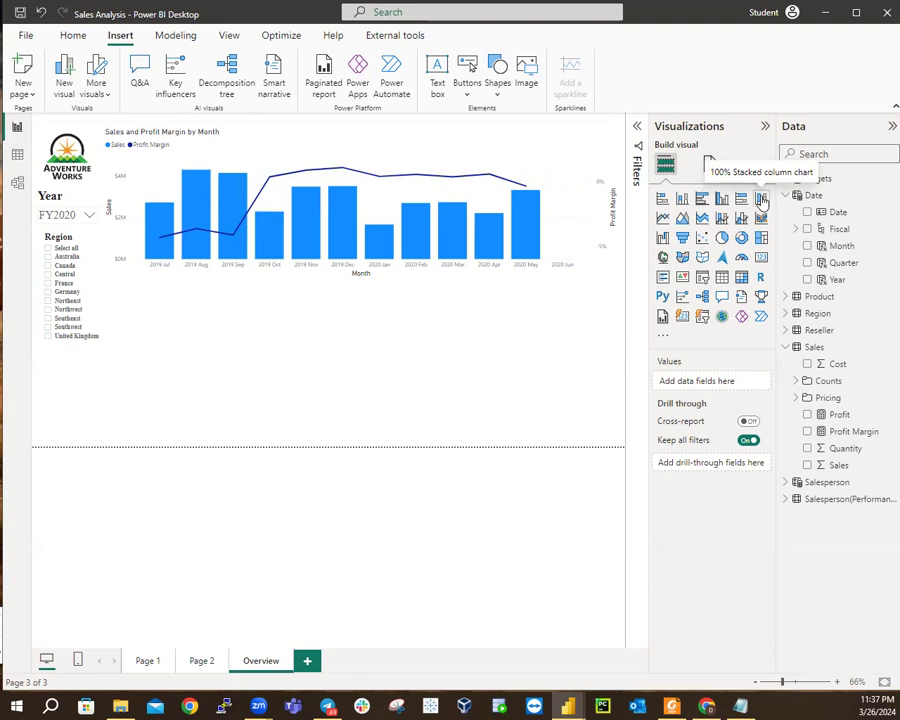
{"action": "left_click", "coordinate": [684, 201]}
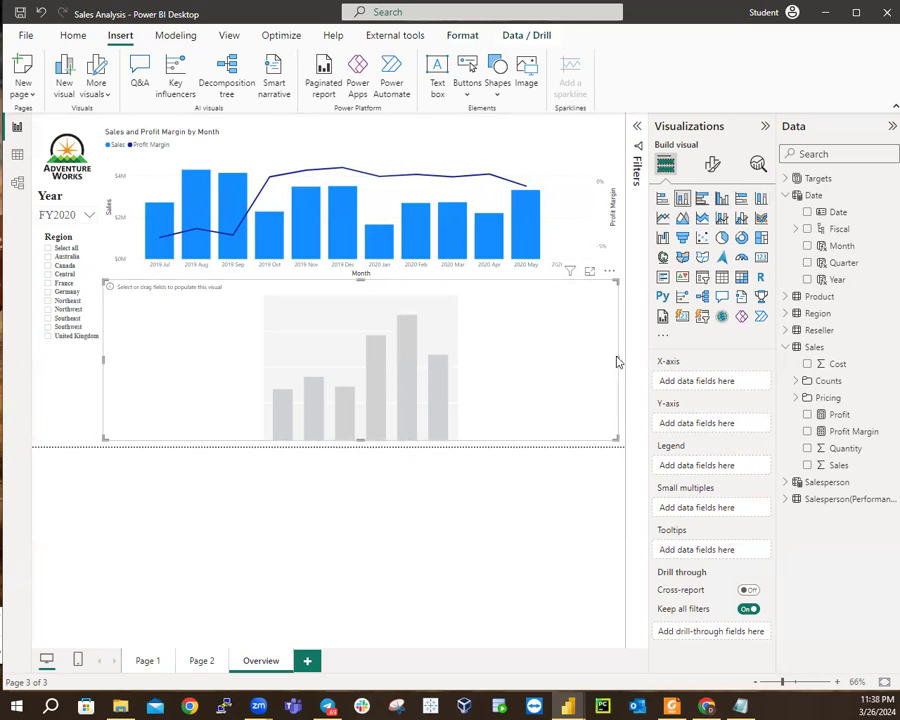
{"action": "left_click_drag", "start_coordinate": [617, 362], "coordinate": [327, 349]}
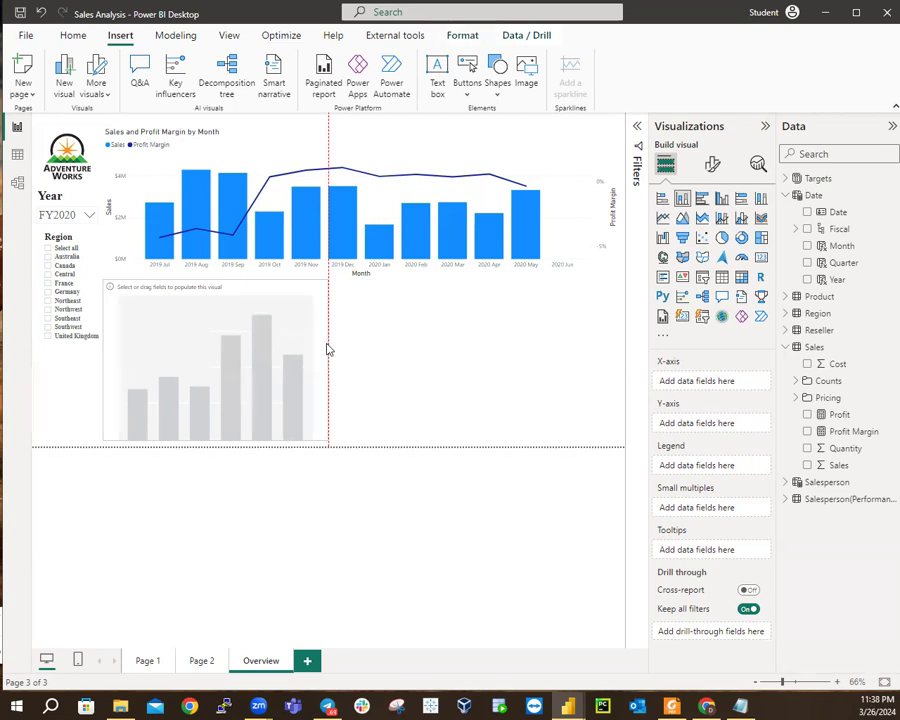
{"action": "left_click_drag", "start_coordinate": [327, 349], "coordinate": [358, 345]}
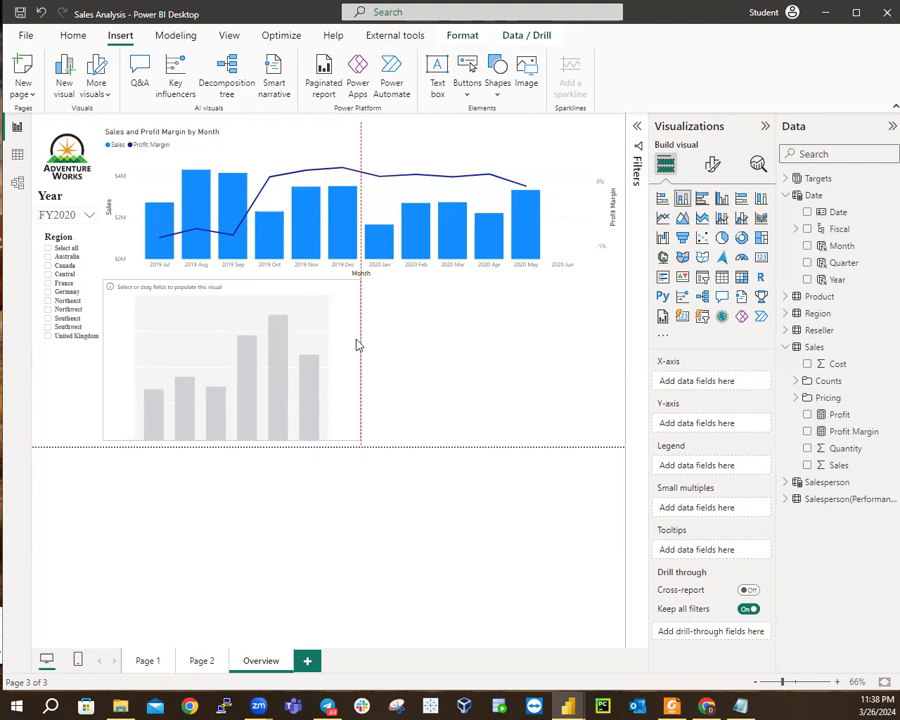
{"action": "left_click_drag", "start_coordinate": [358, 345], "coordinate": [358, 345]}
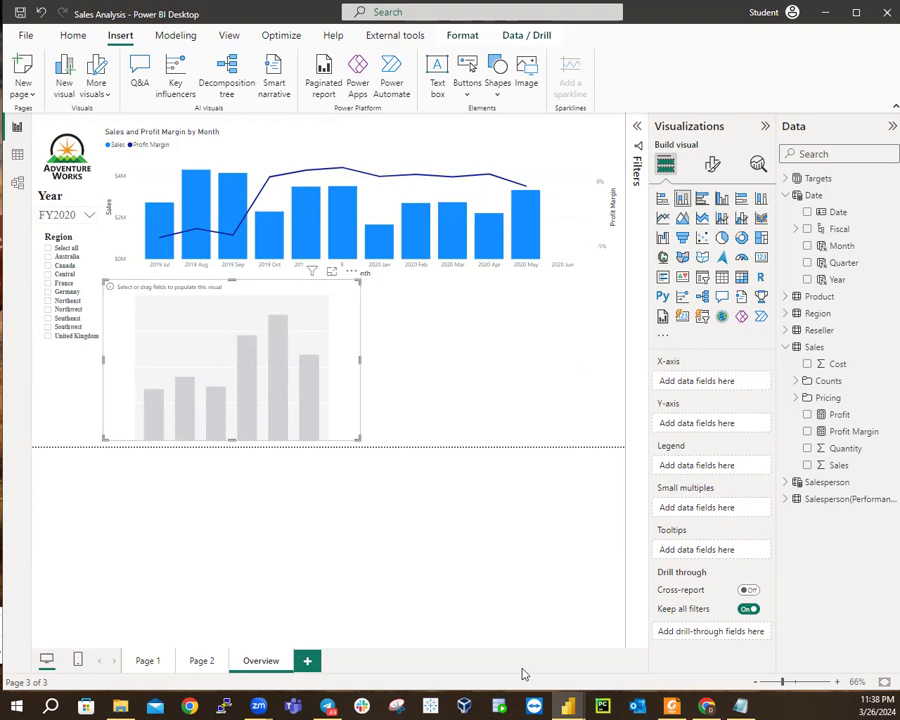
Switch to Notepad and add the line "Region | Country" one blank line below "Sales | Profit Margin"
{"action": "left_click", "coordinate": [740, 706]}
{"action": "key", "text": "Return"}
{"action": "key", "text": "Return"}
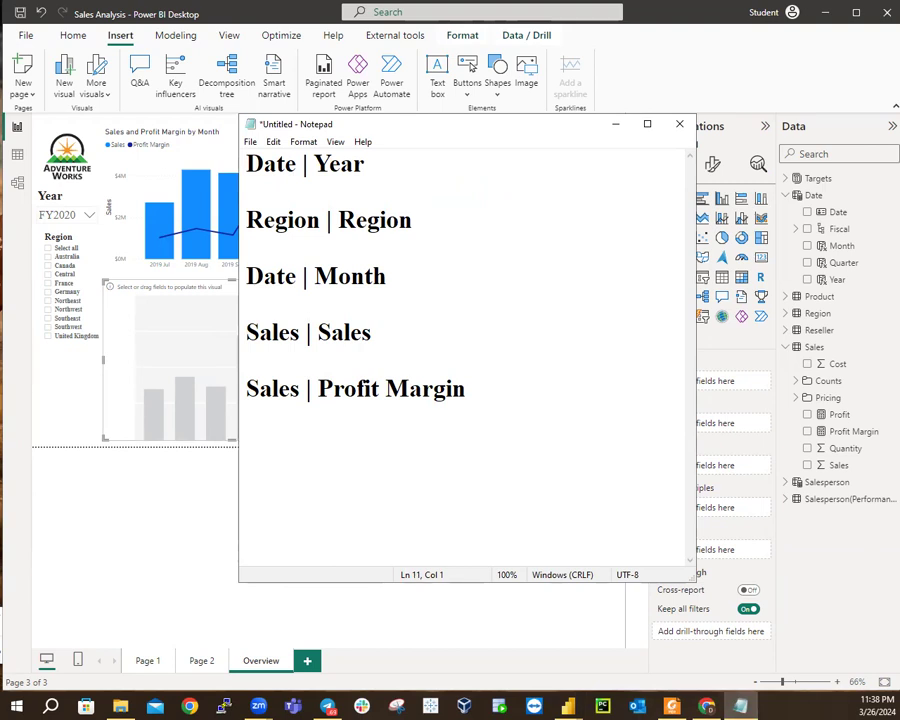
{"action": "type", "text": "Region"}
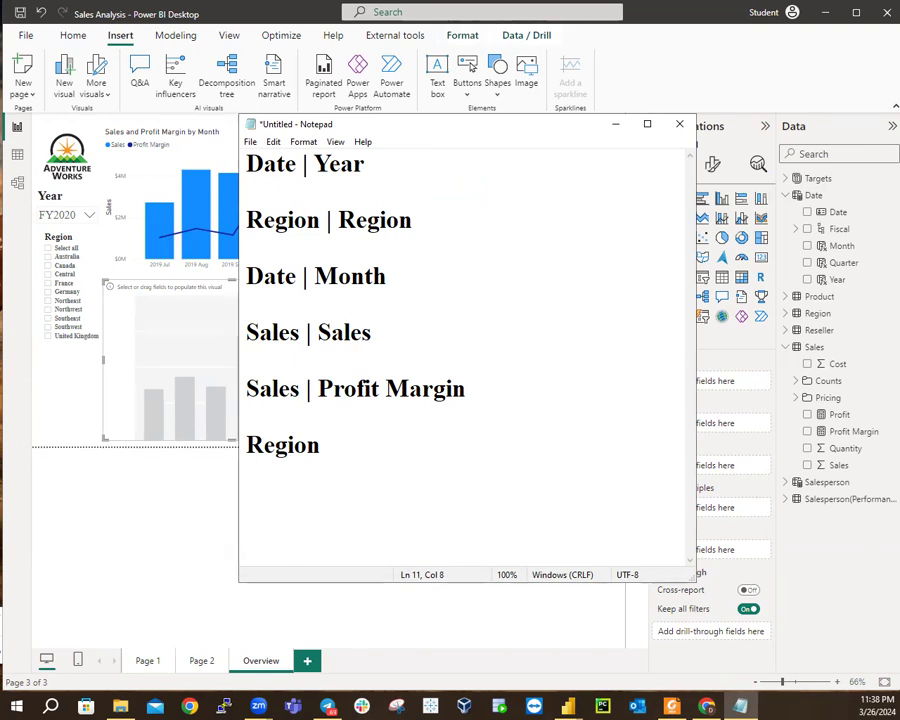
{"action": "type", "text": " | Countrty"}
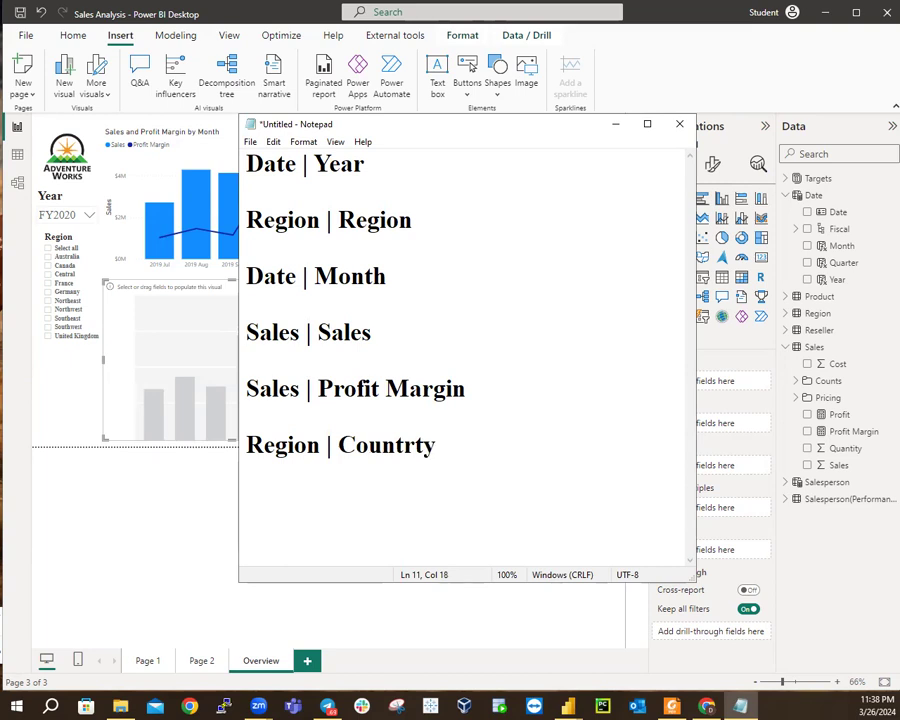
{"action": "key", "text": "Return"}
{"action": "left_click", "coordinate": [414, 445]}
{"action": "key", "text": "Delete"}
{"action": "left_click", "coordinate": [438, 447]}
Add the lines "Sales | Sales" and "Product | Category" directly below "Region | Country"
{"action": "key", "text": "Return"}
{"action": "type", "text": "Sales "}
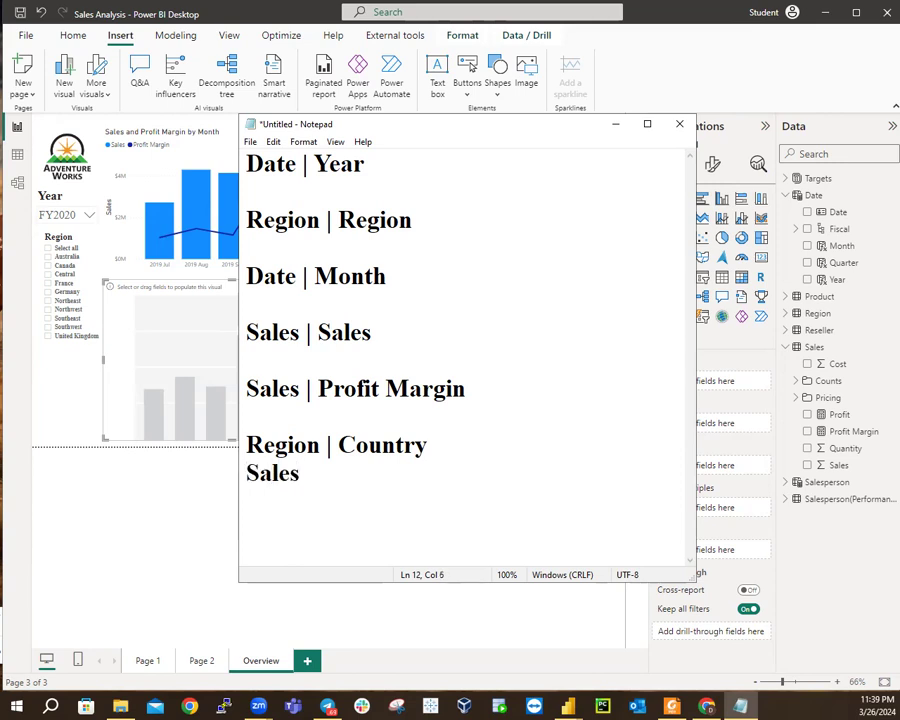
{"action": "type", "text": "| Sales"}
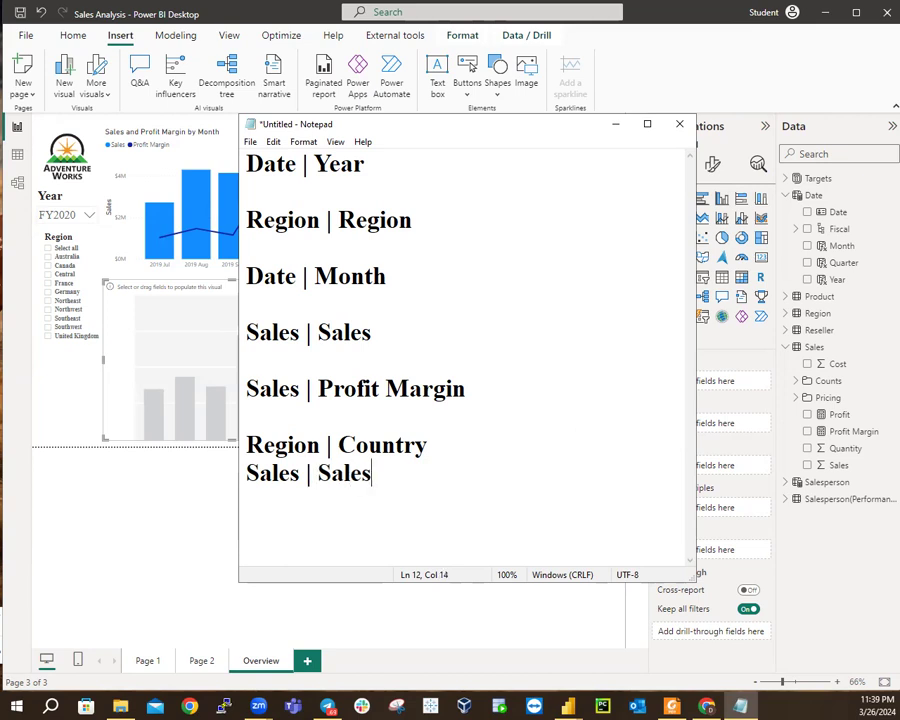
{"action": "key", "text": "Return"}
{"action": "type", "text": "Product "}
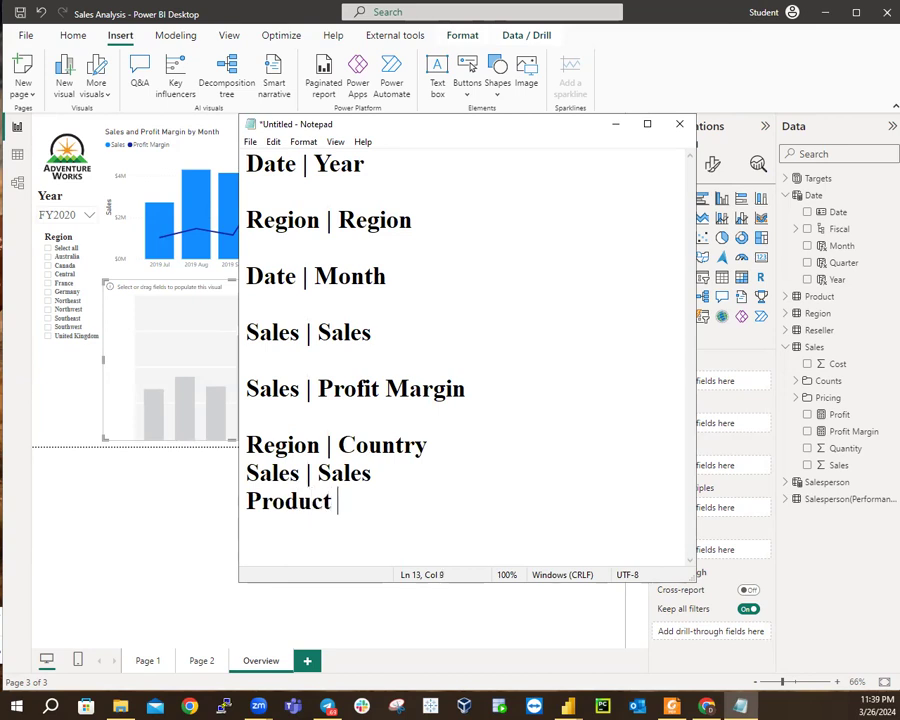
{"action": "type", "text": "| Category"}
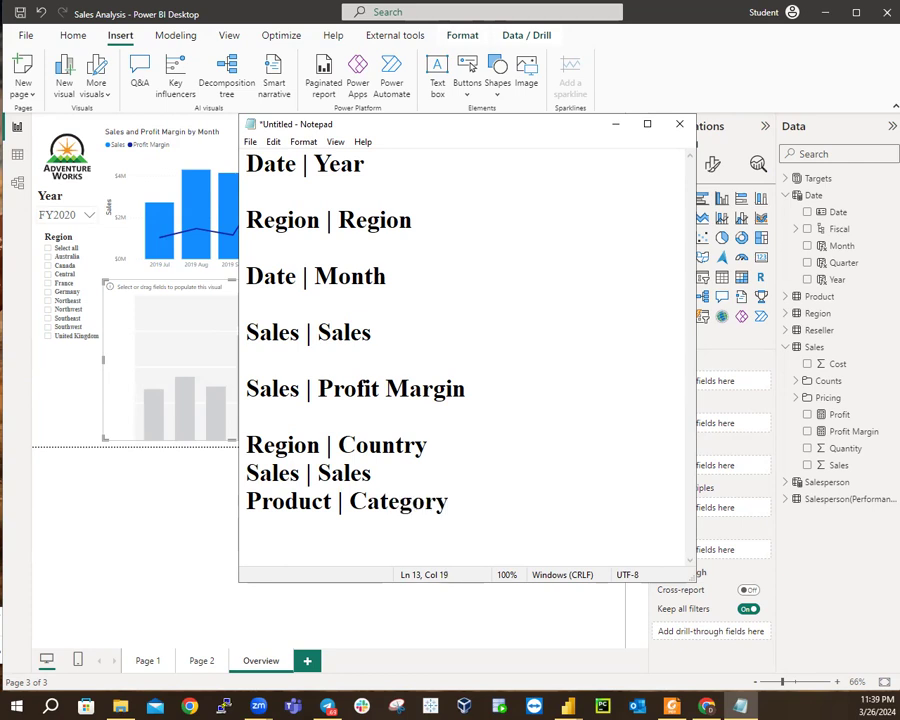
Prefix the "Region | Country" line in the notes with "X-axis: "
{"action": "left_click", "coordinate": [248, 444]}
{"action": "type", "text": "X-"}
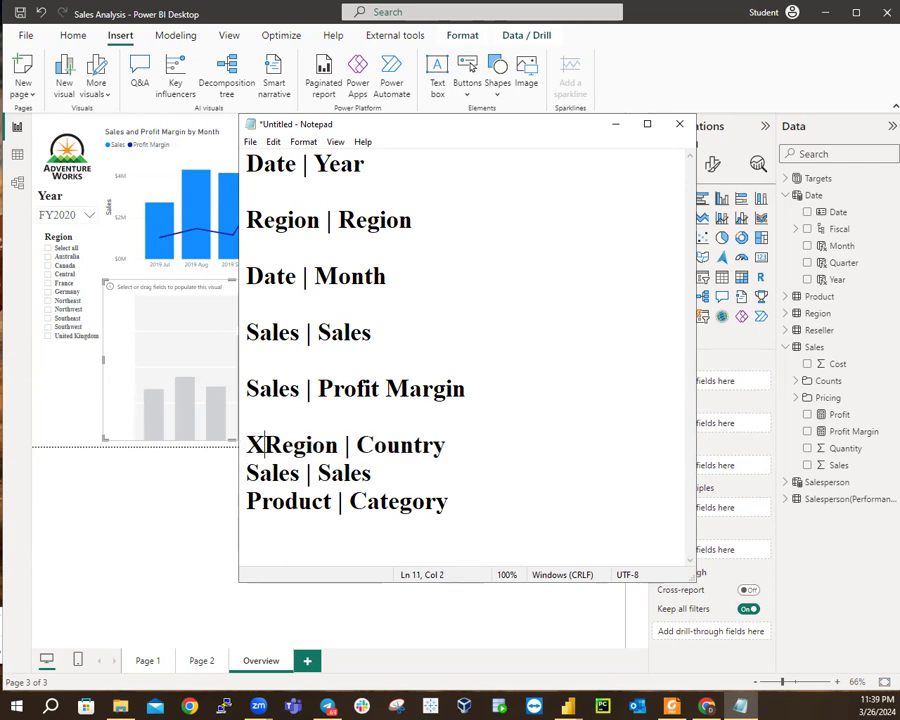
{"action": "type", "text": "axi"}
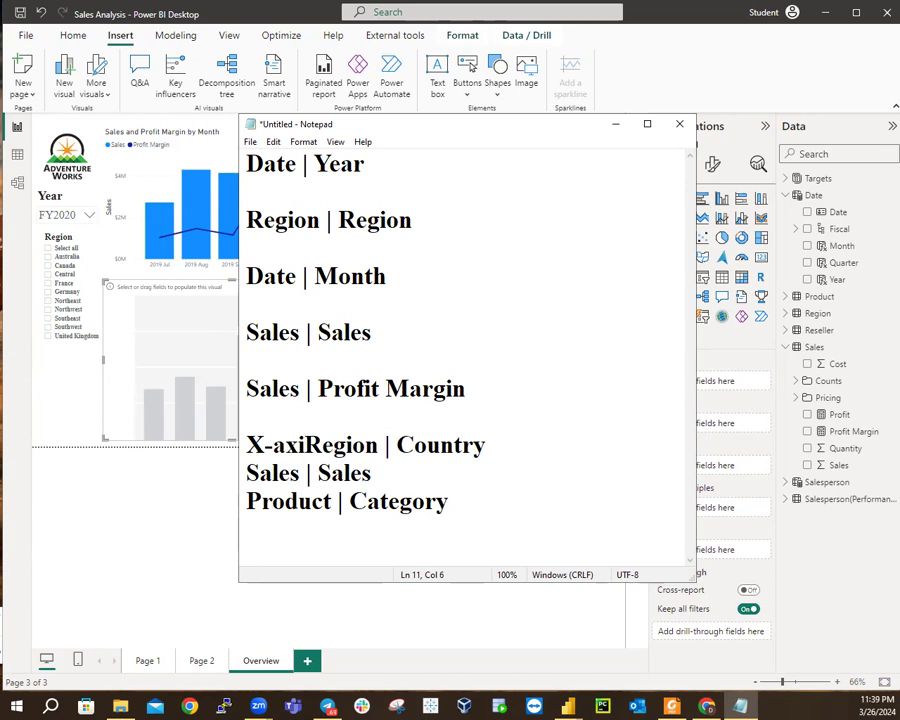
{"action": "type", "text": "a"}
{"action": "key", "text": "BackSpace"}
{"action": "type", "text": "s:"}
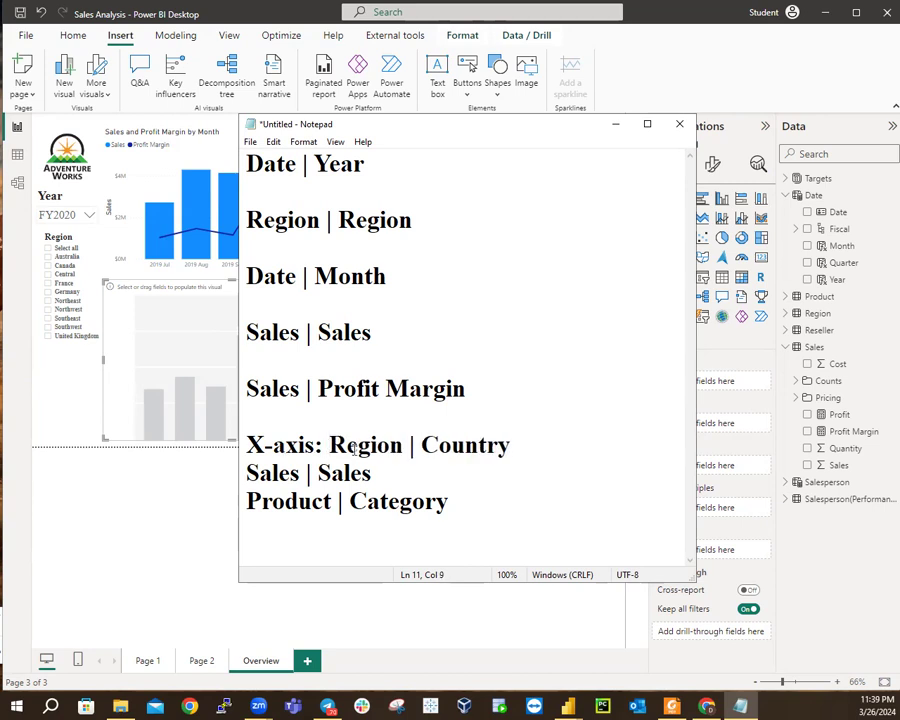
Prefix the "Sales | Sales" line below it with "Y-axis: " and the "Product | Category" line with "Legend: "
{"action": "left_click", "coordinate": [251, 474]}
{"action": "type", "text": "Y-"}
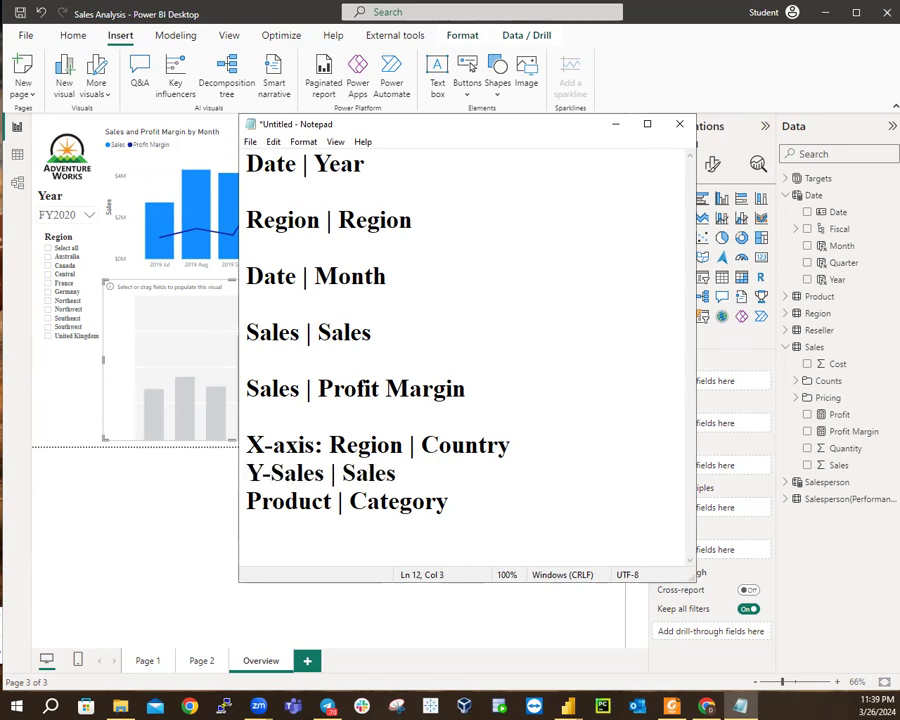
{"action": "type", "text": "ax"}
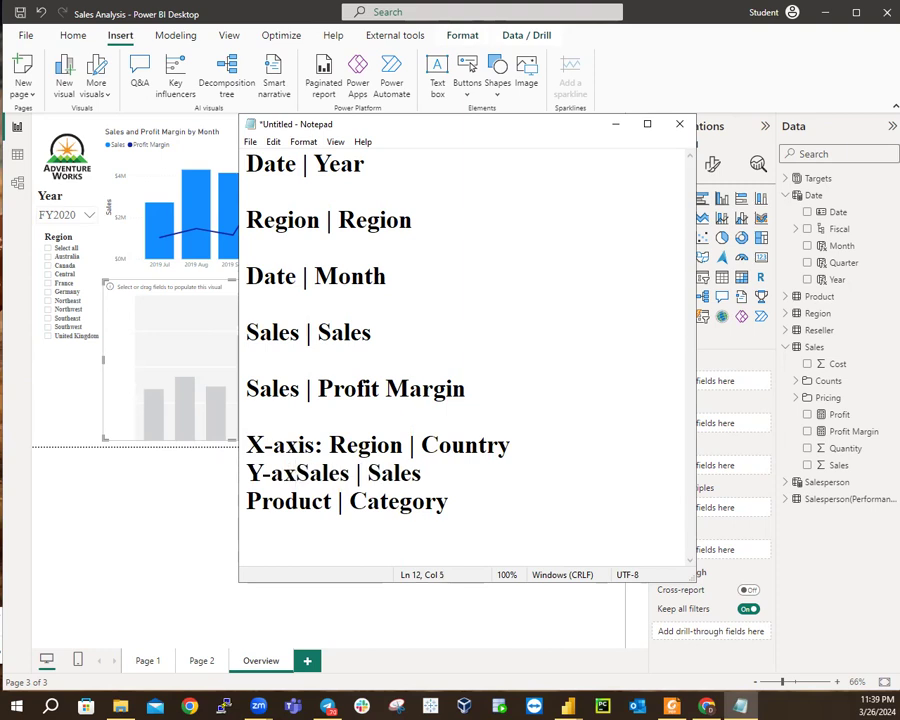
{"action": "type", "text": "is"}
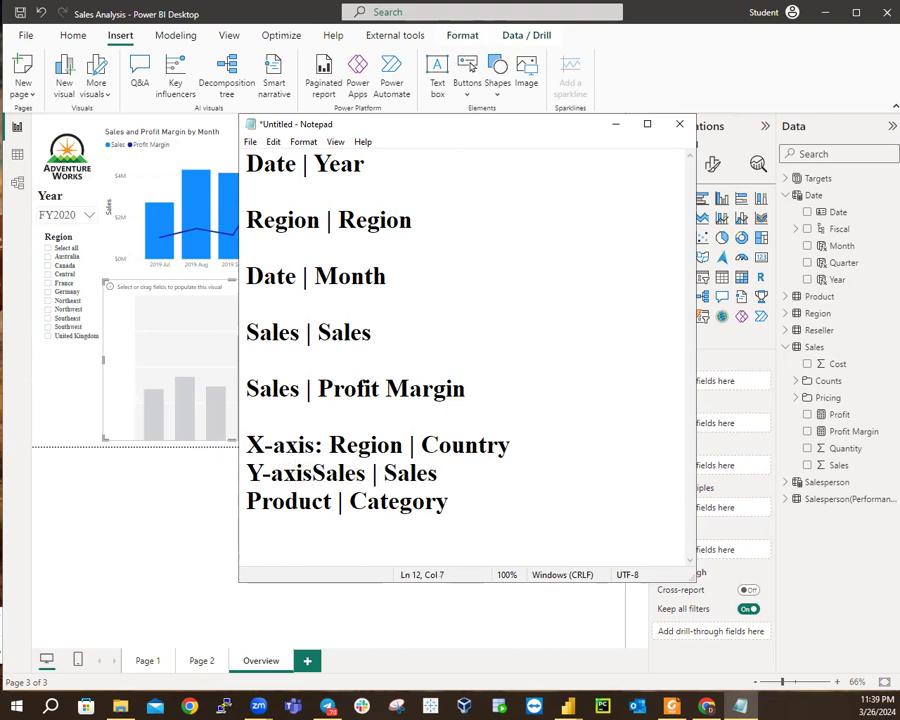
{"action": "type", "text": ":"}
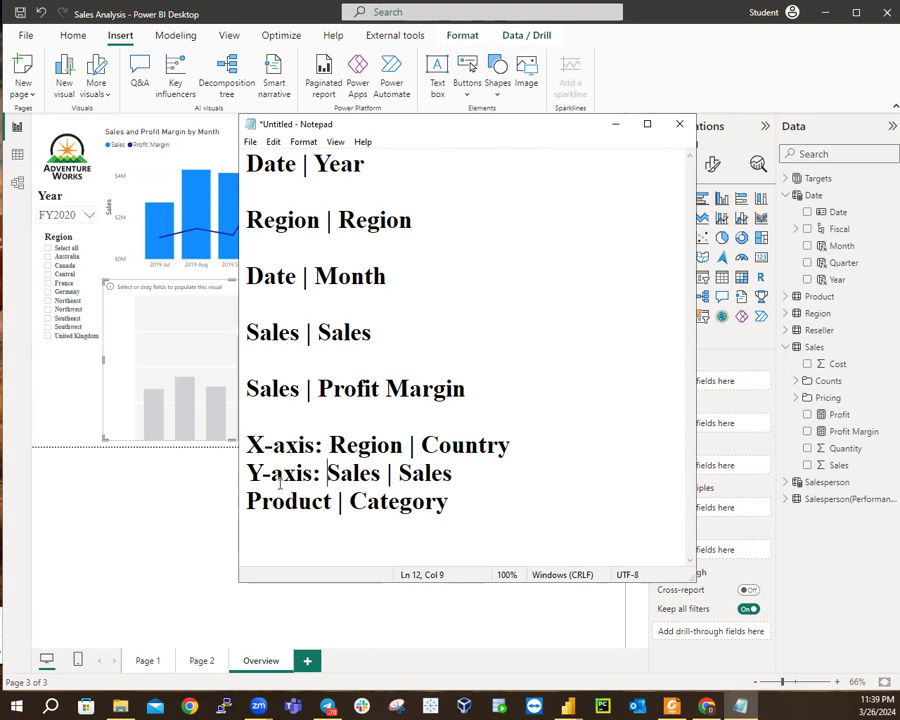
{"action": "left_click", "coordinate": [249, 500]}
{"action": "type", "text": "Legend:"}
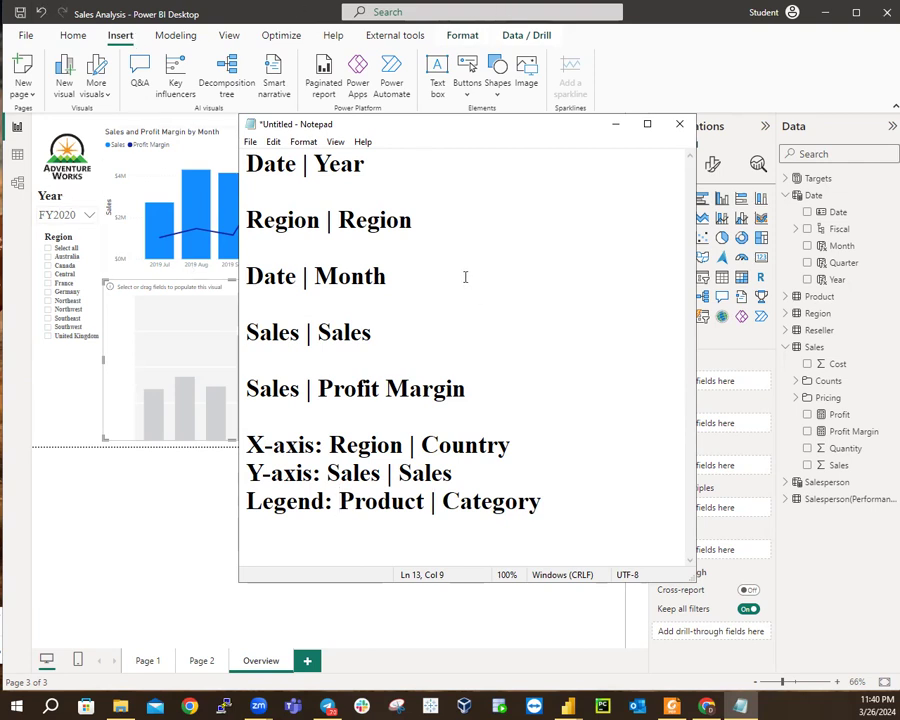
Switch to Power BI Desktop and assign Country to the stacked column chart's x-axis, Sales to its y-axis and Category to its legend
{"action": "left_click", "coordinate": [616, 126]}
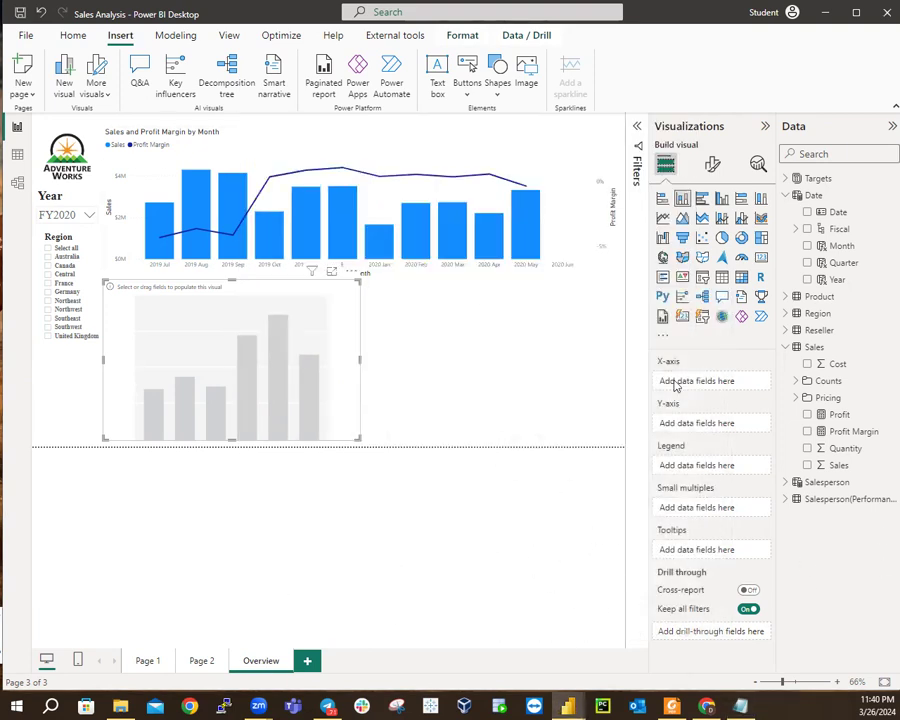
{"action": "left_click", "coordinate": [786, 196]}
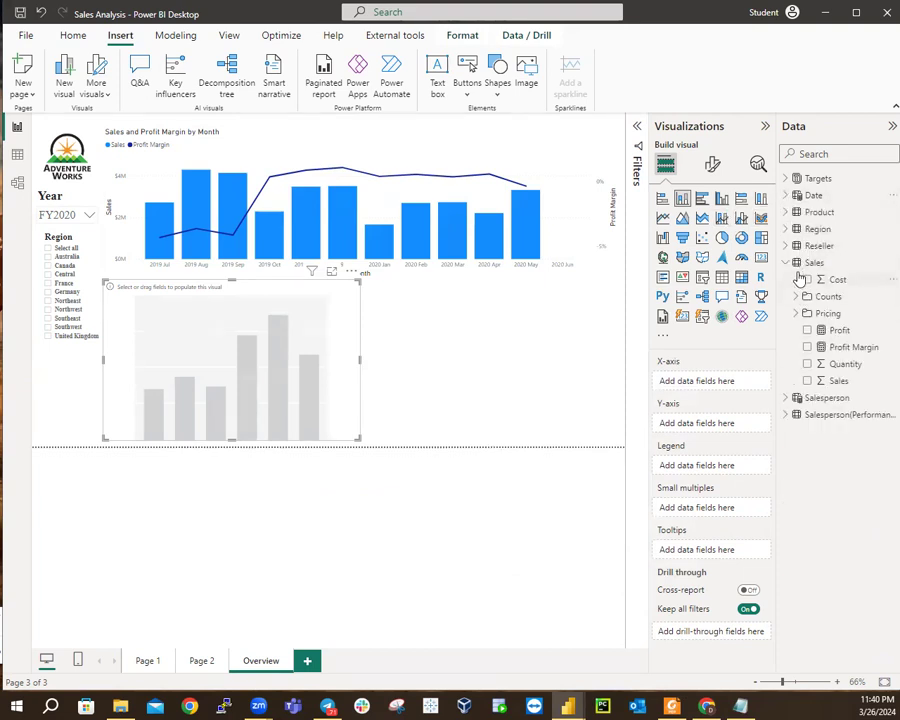
{"action": "left_click", "coordinate": [784, 263]}
{"action": "left_click", "coordinate": [784, 263]}
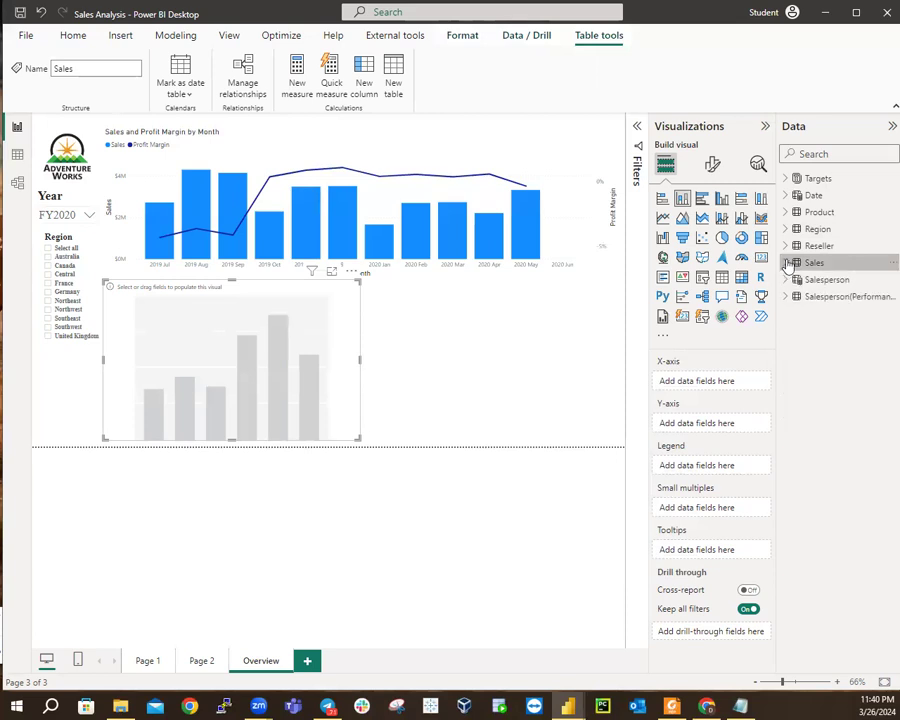
{"action": "left_click", "coordinate": [785, 229]}
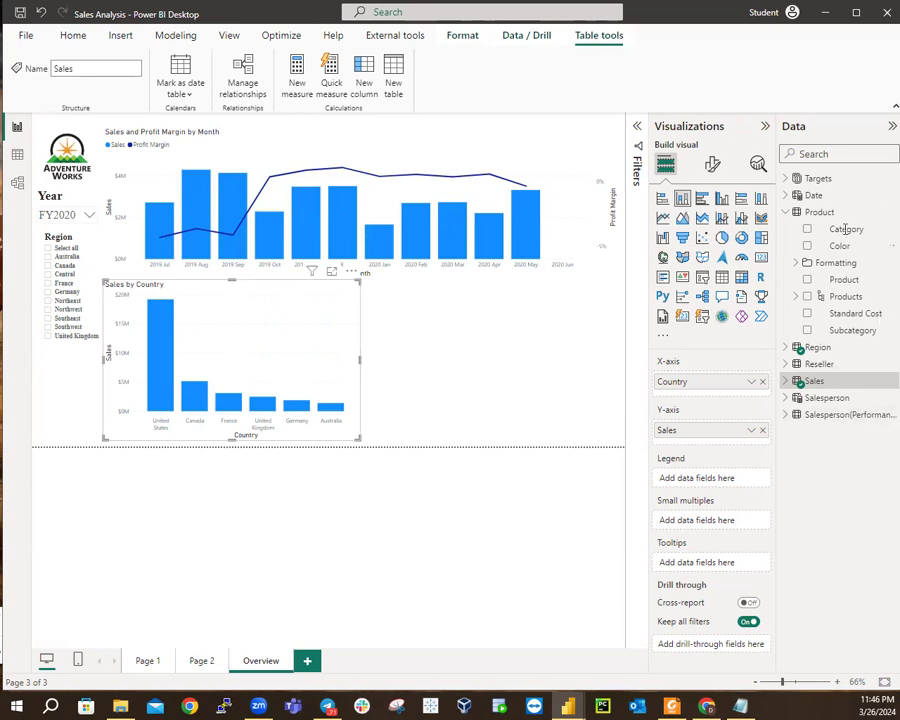
{"action": "left_click_drag", "start_coordinate": [845, 229], "coordinate": [718, 481]}
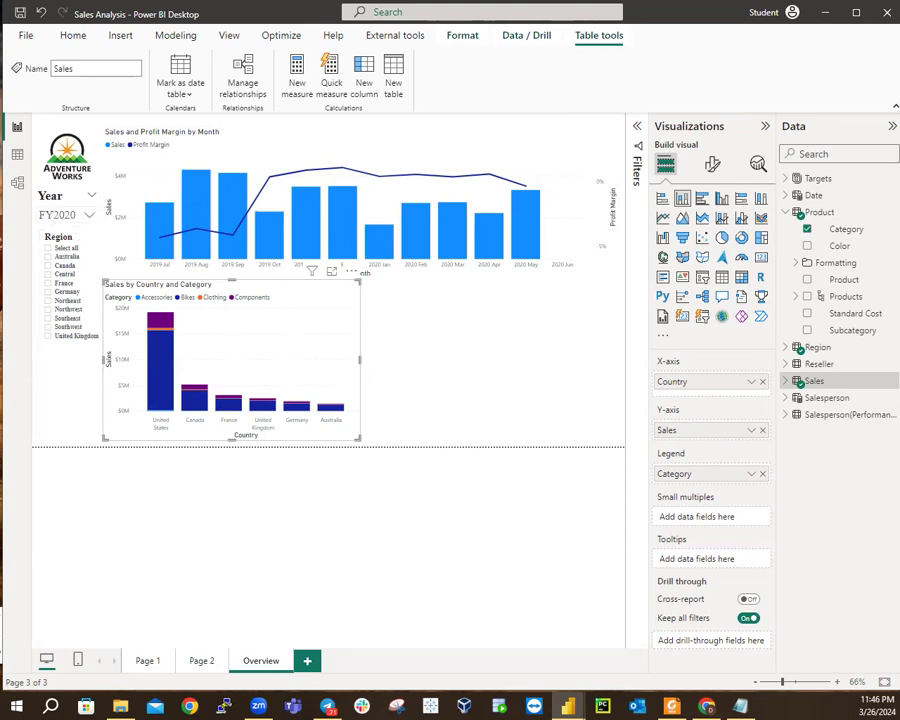
Add a stacked bar chart beside the country column chart, with Product Category on the y-axis and Sales Quantity on the x-axis
{"action": "left_click", "coordinate": [393, 340]}
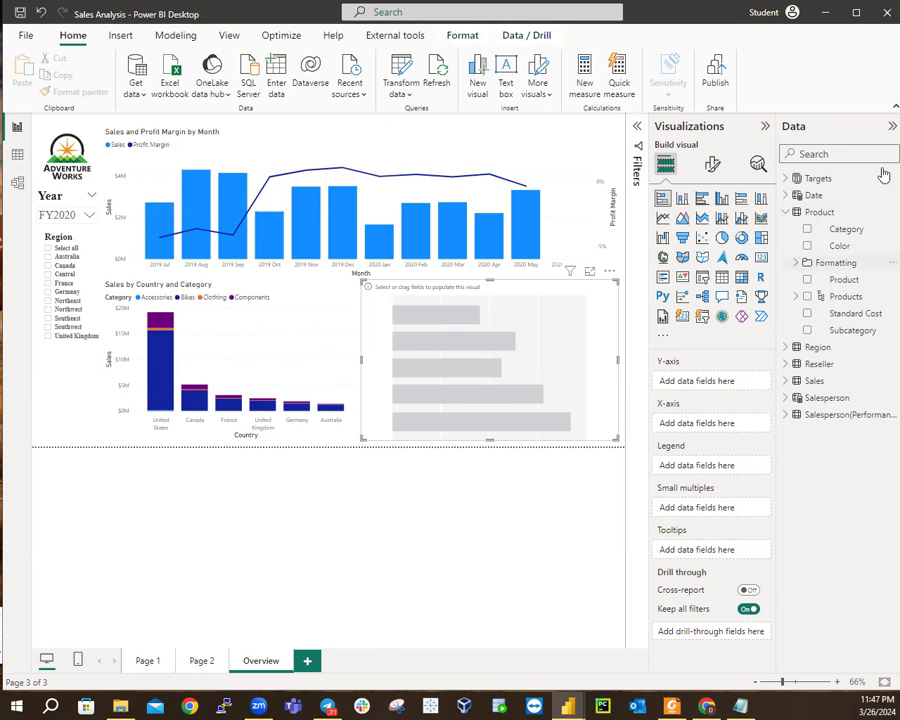
{"action": "left_click", "coordinate": [807, 230]}
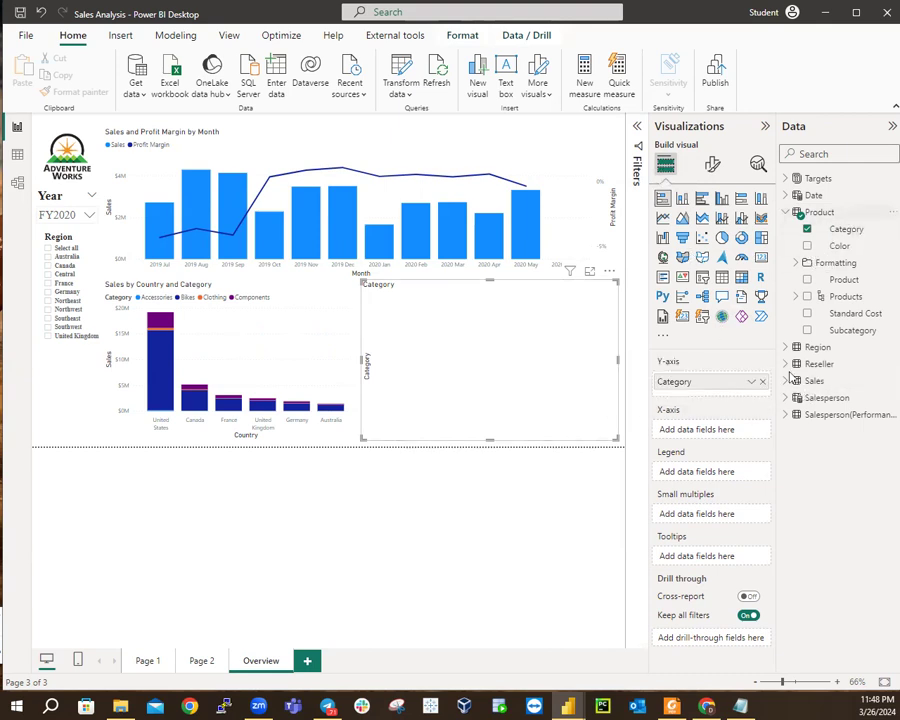
{"action": "left_click", "coordinate": [786, 213]}
{"action": "left_click", "coordinate": [786, 262]}
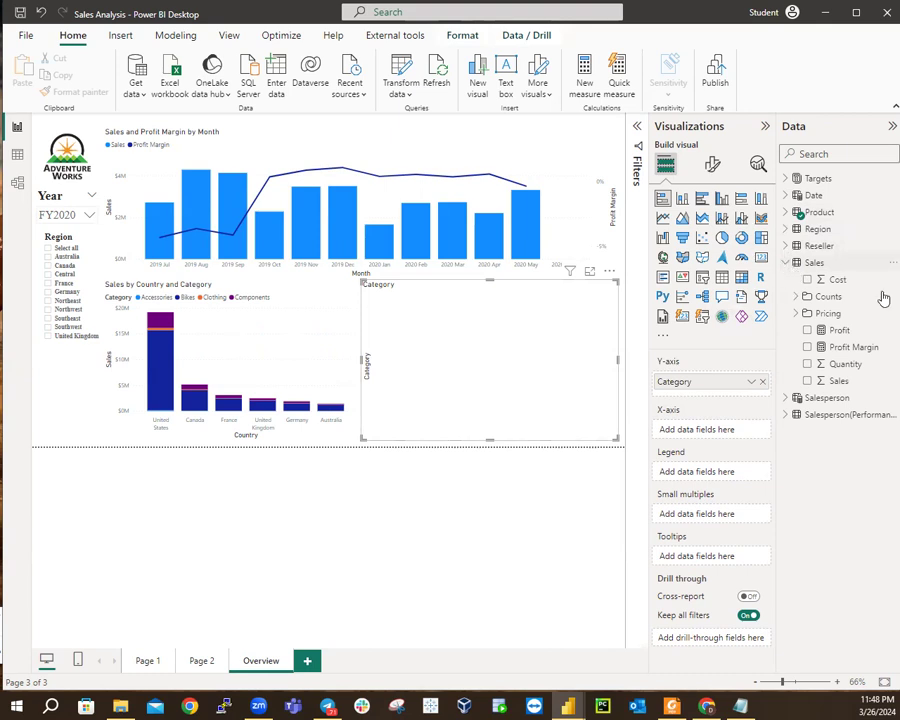
{"action": "left_click", "coordinate": [809, 365]}
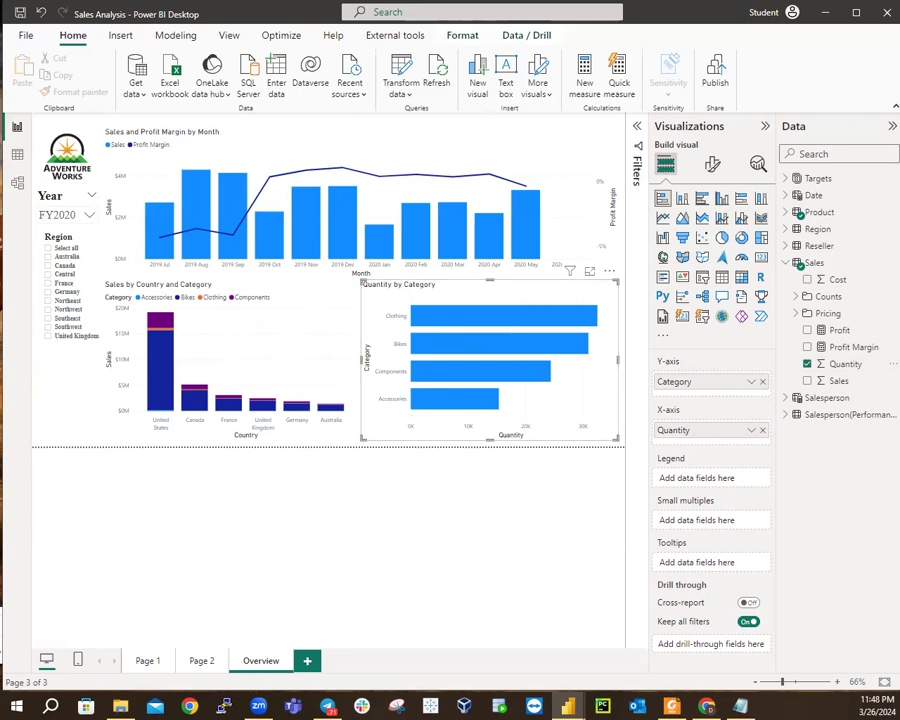
Examine the bar color settings for the Clothing and Bikes categories of the Quantity by Category chart
{"action": "left_click", "coordinate": [712, 165]}
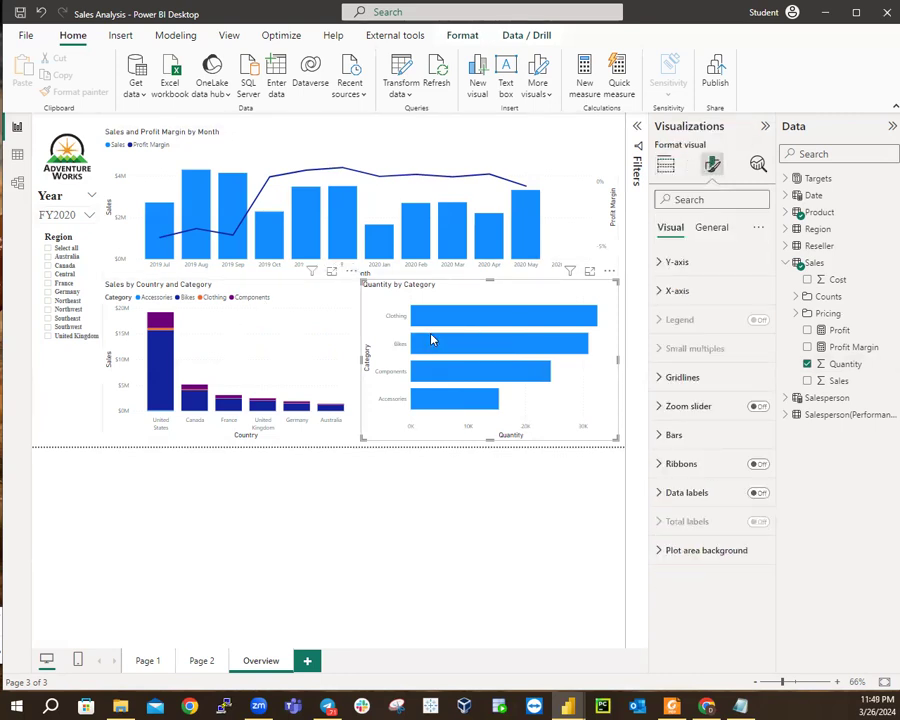
{"action": "mouse_move", "coordinate": [433, 341]}
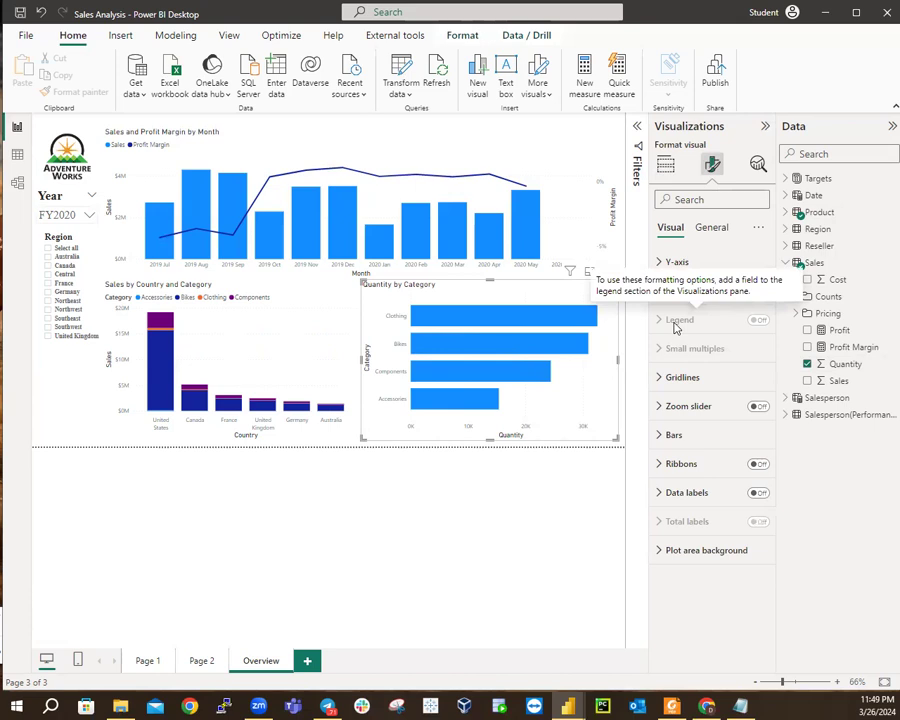
{"action": "left_click", "coordinate": [674, 435]}
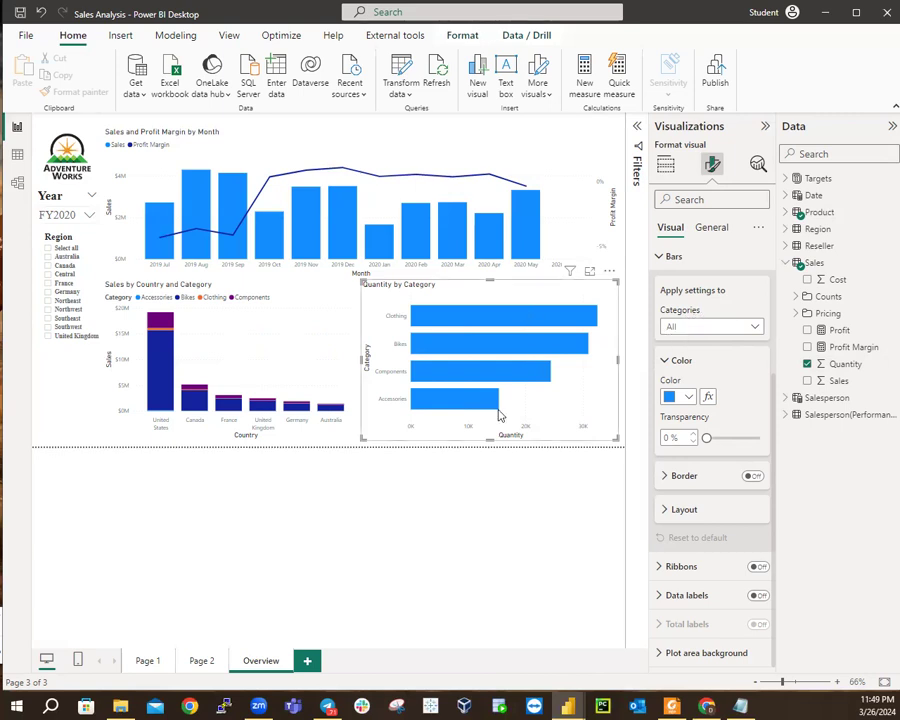
{"action": "left_click", "coordinate": [696, 328]}
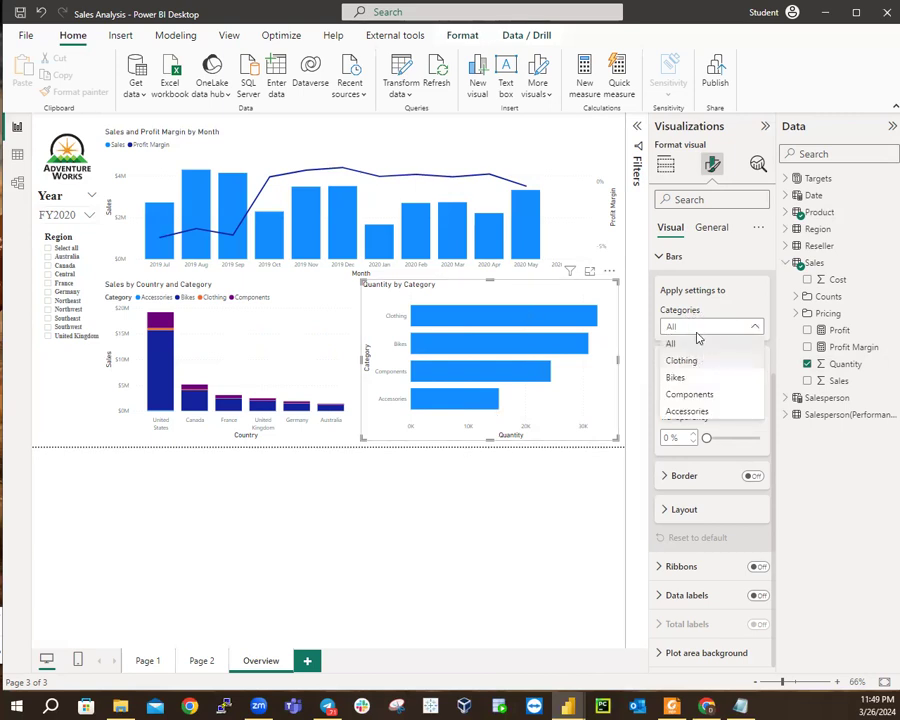
{"action": "left_click", "coordinate": [686, 362]}
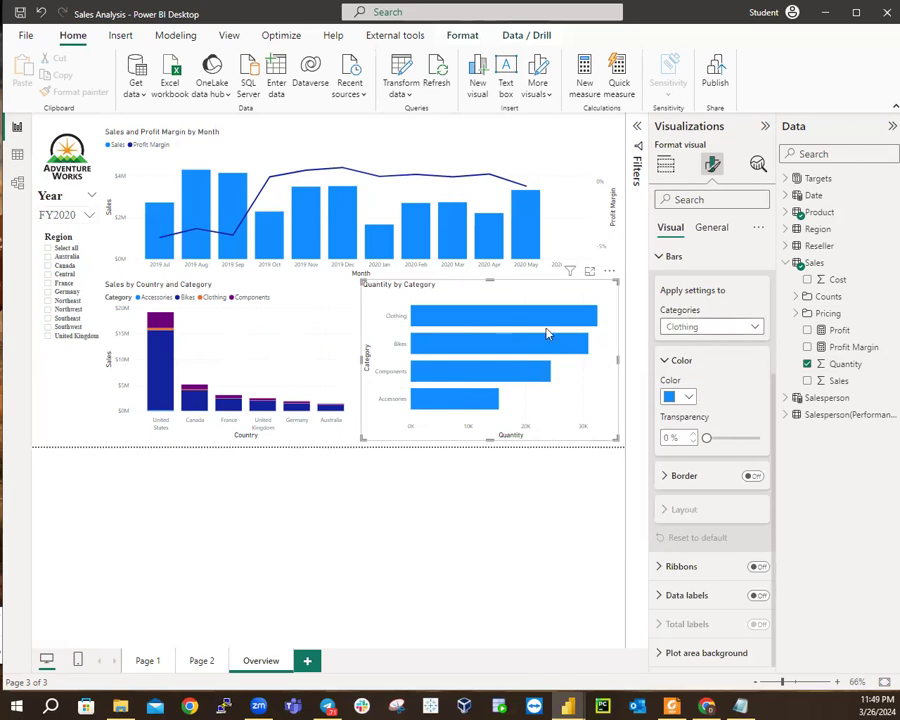
{"action": "left_click", "coordinate": [685, 332]}
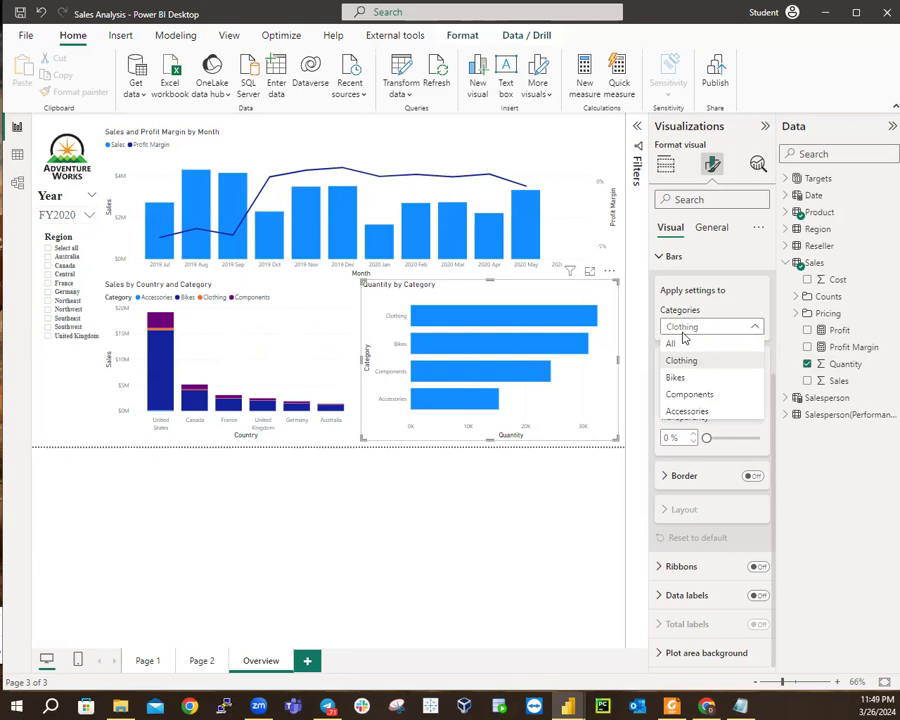
{"action": "left_click", "coordinate": [678, 376]}
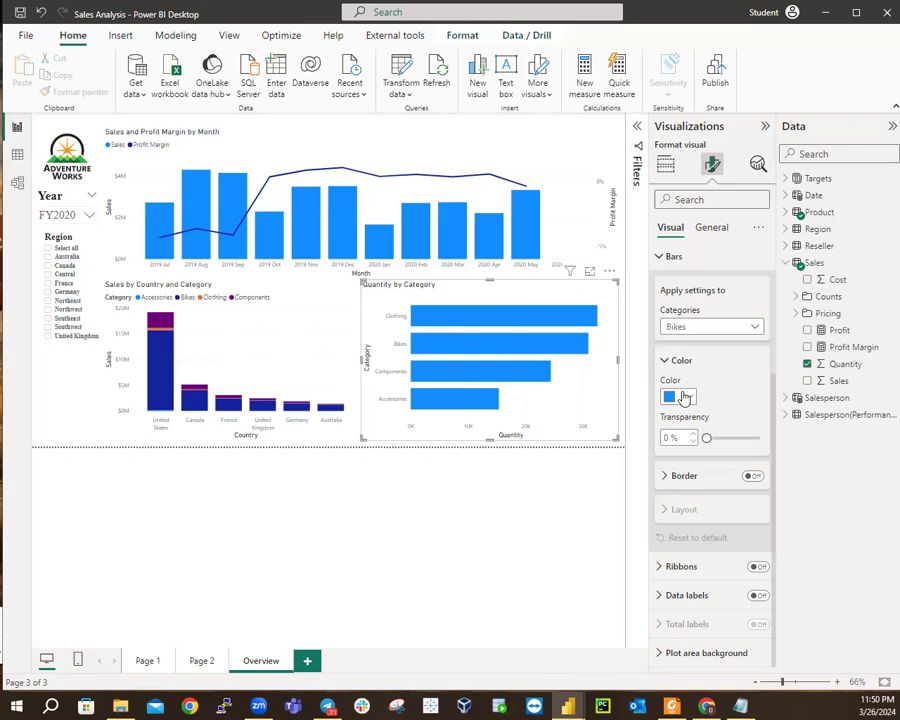
{"action": "left_click", "coordinate": [690, 398]}
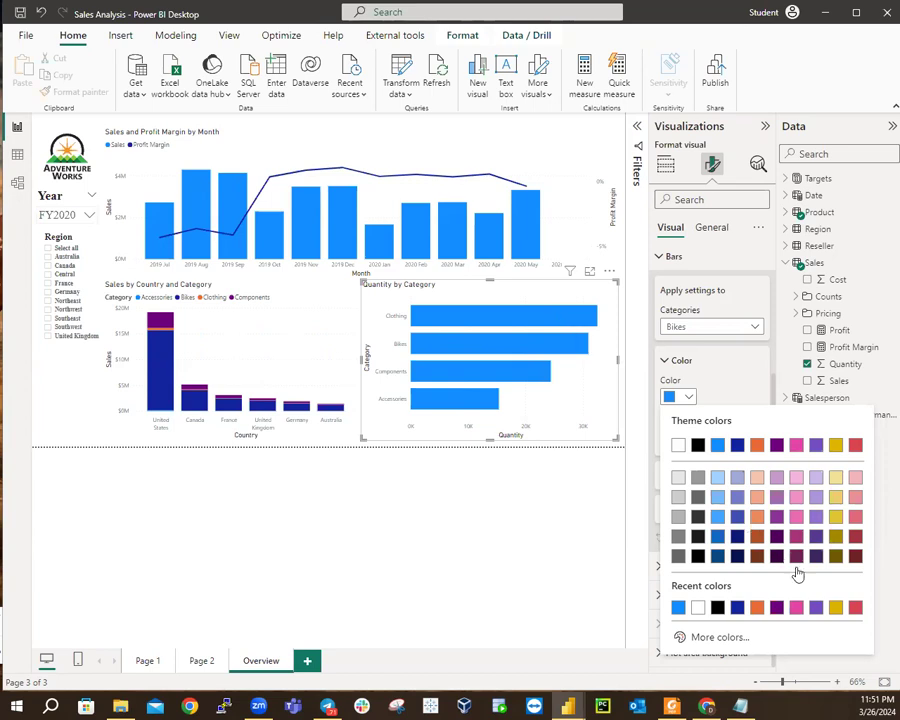
{"action": "left_click", "coordinate": [641, 472]}
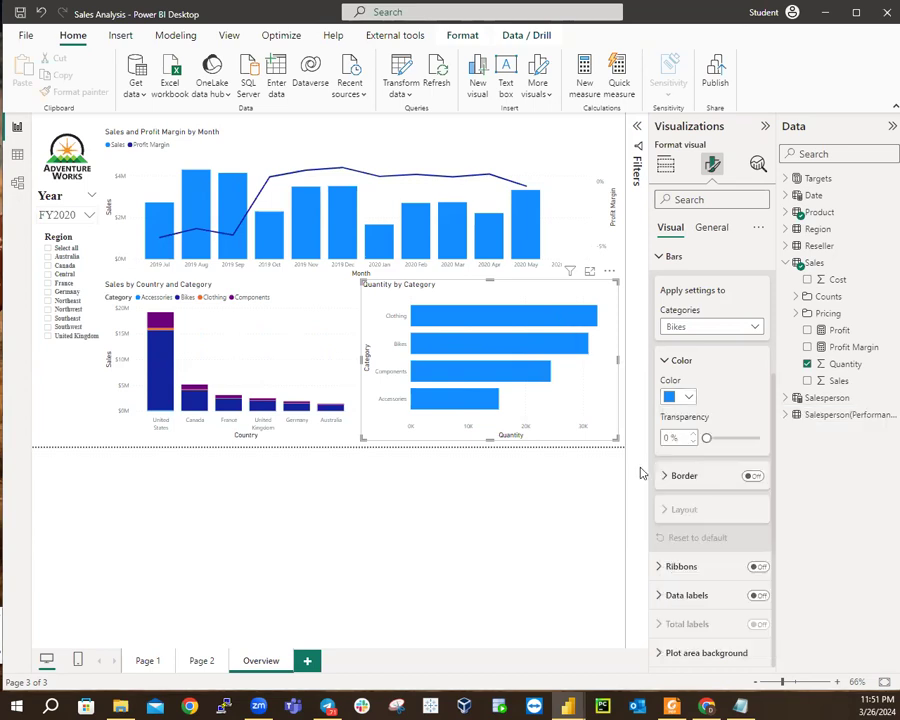
{"action": "left_click", "coordinate": [670, 257]}
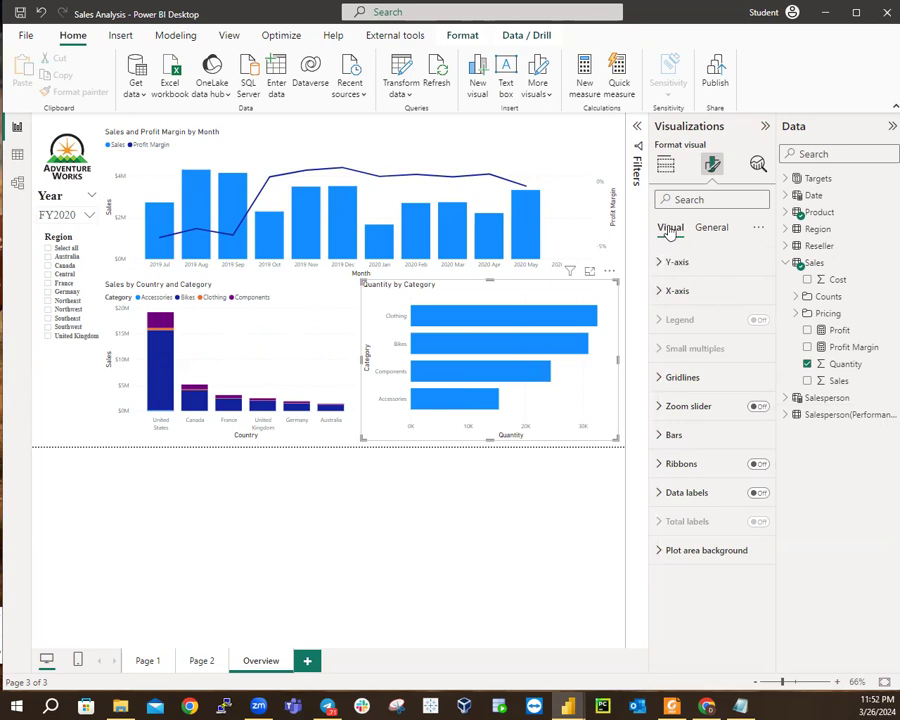
{"action": "left_click", "coordinate": [665, 165]}
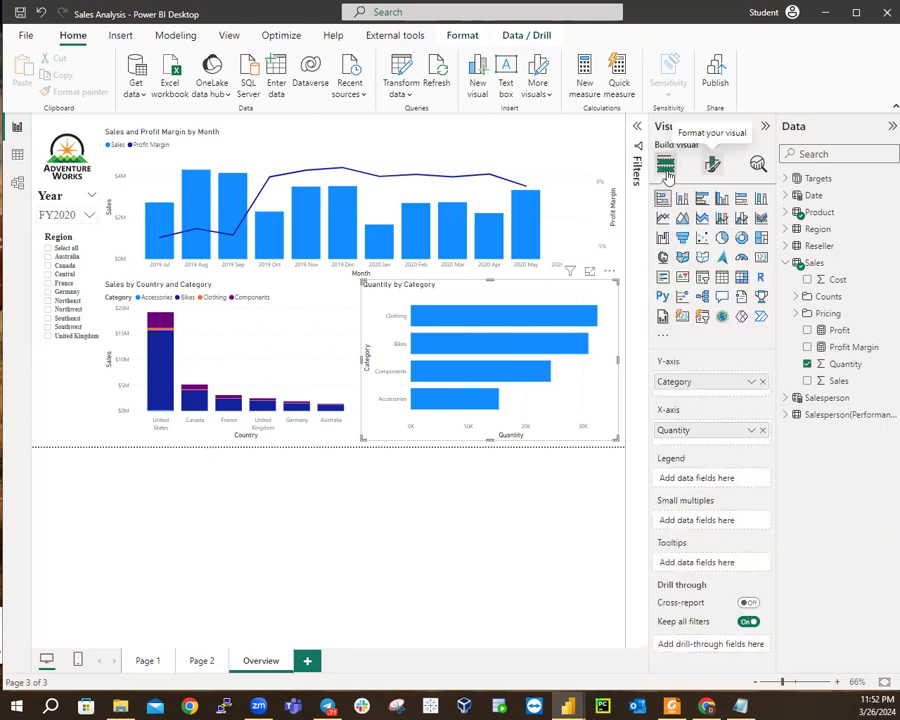
Examine the bar color settings of the Quantity by Category chart for all categories and for Clothing
{"action": "left_click", "coordinate": [712, 165]}
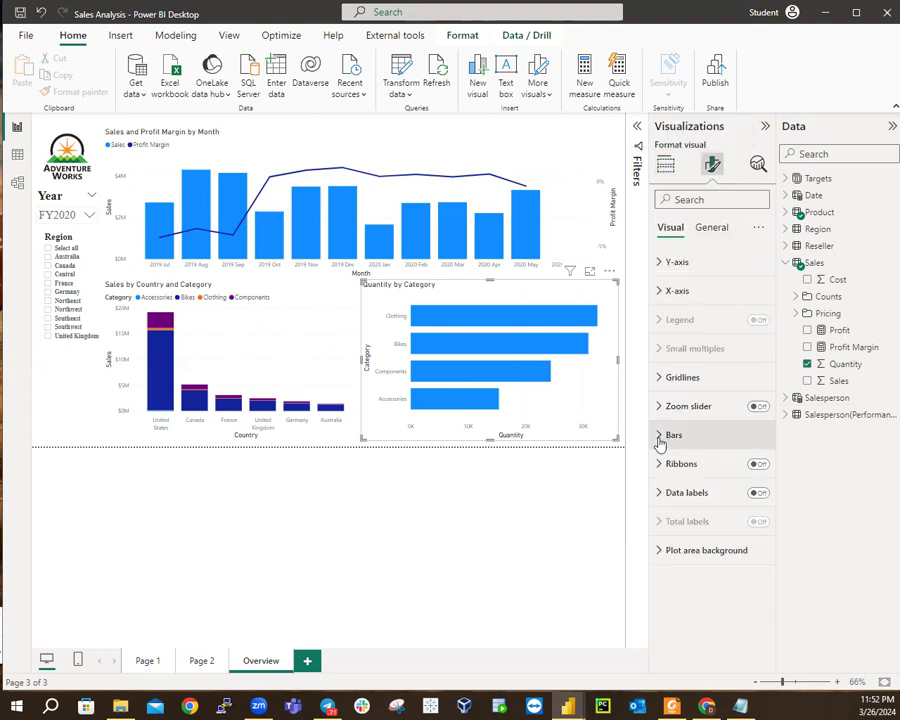
{"action": "left_click", "coordinate": [660, 435]}
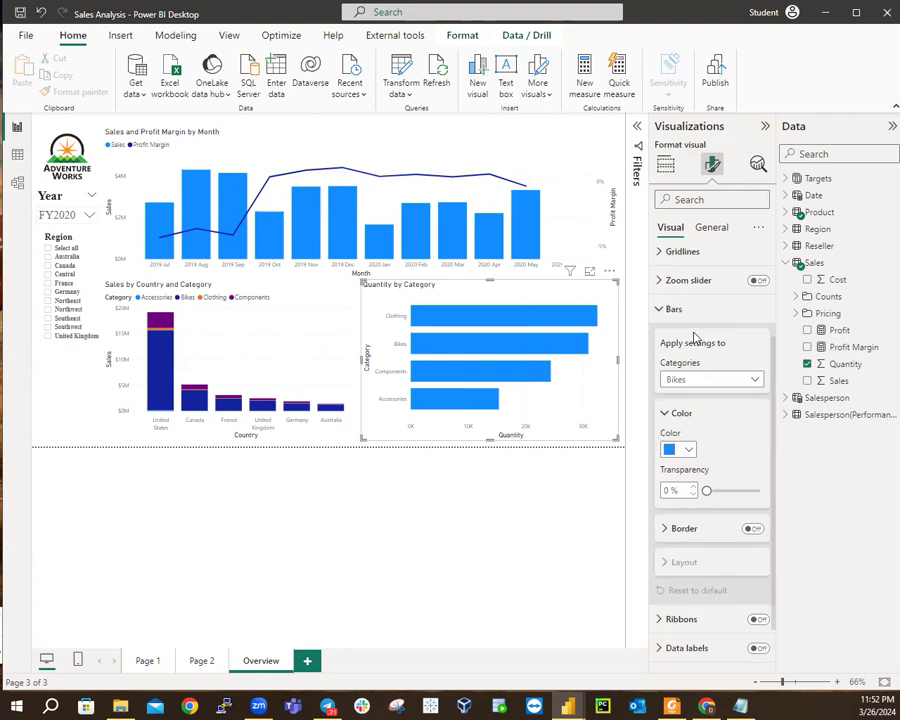
{"action": "left_click", "coordinate": [686, 380]}
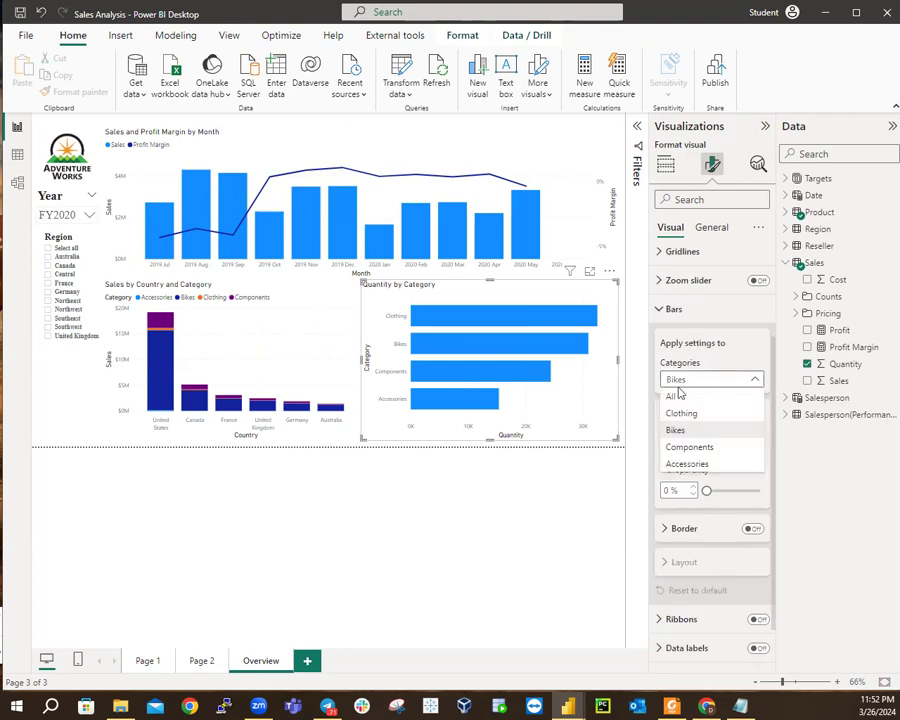
{"action": "left_click", "coordinate": [672, 394]}
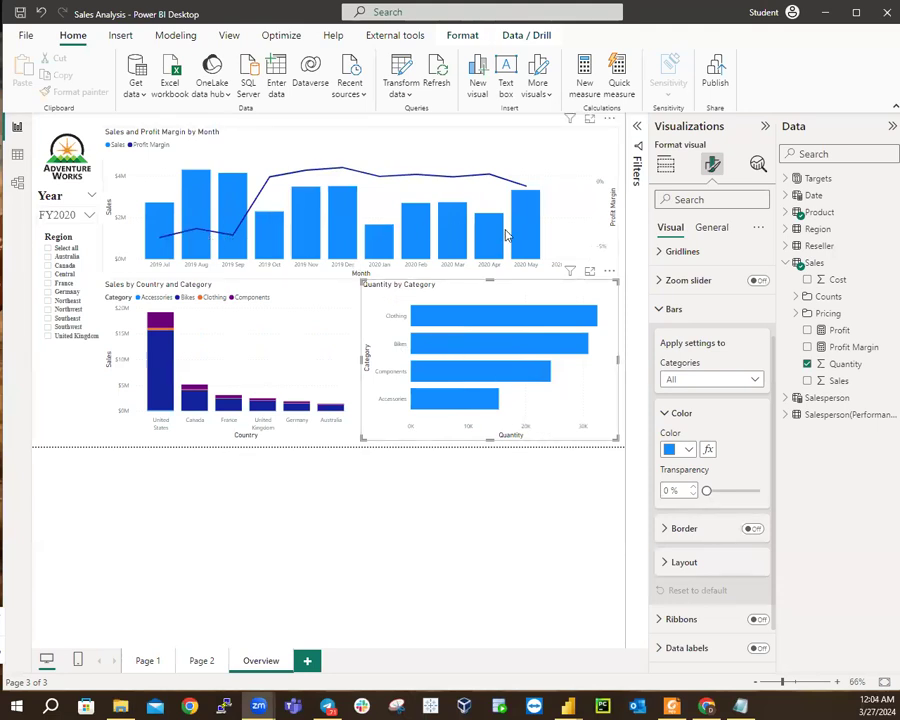
{"action": "mouse_move", "coordinate": [504, 251]}
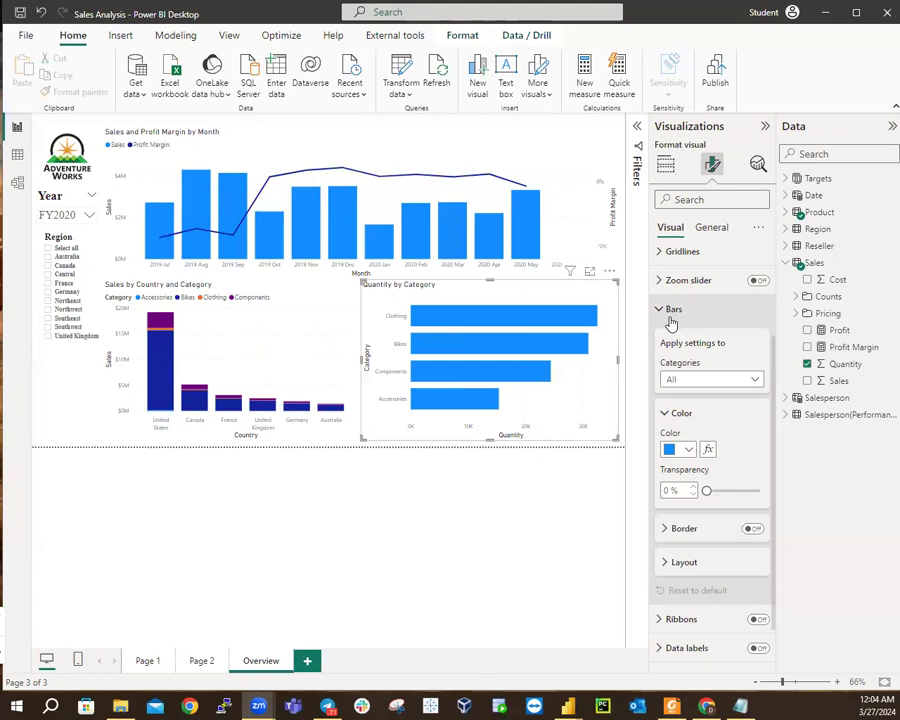
{"action": "left_click", "coordinate": [683, 380]}
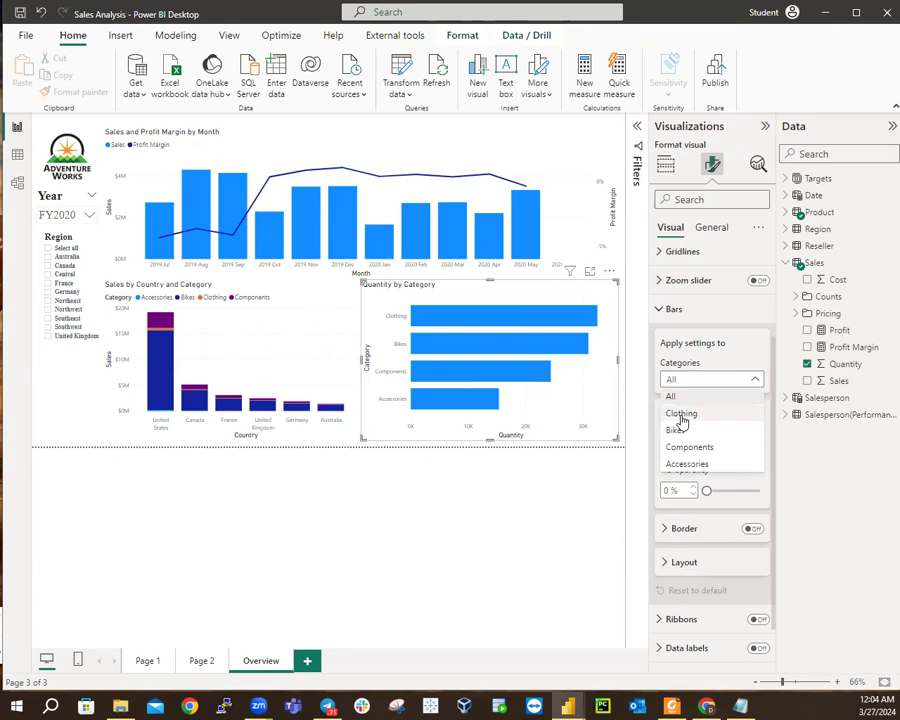
{"action": "left_click", "coordinate": [681, 415]}
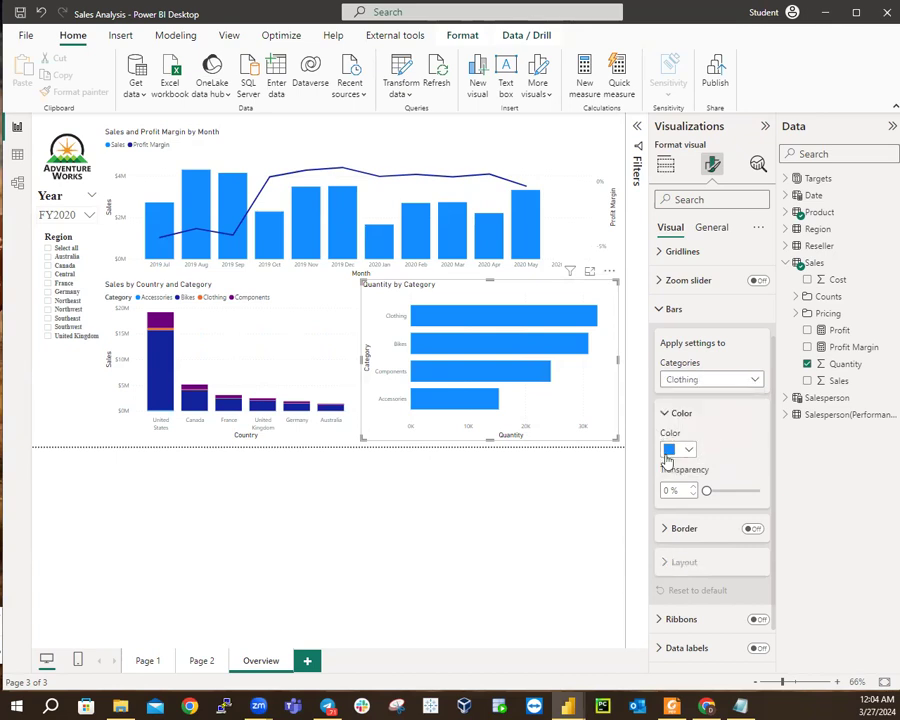
Color the Bikes bar of the Quantity by Category chart with the medium purple of Theme color 6
{"action": "left_click", "coordinate": [733, 381]}
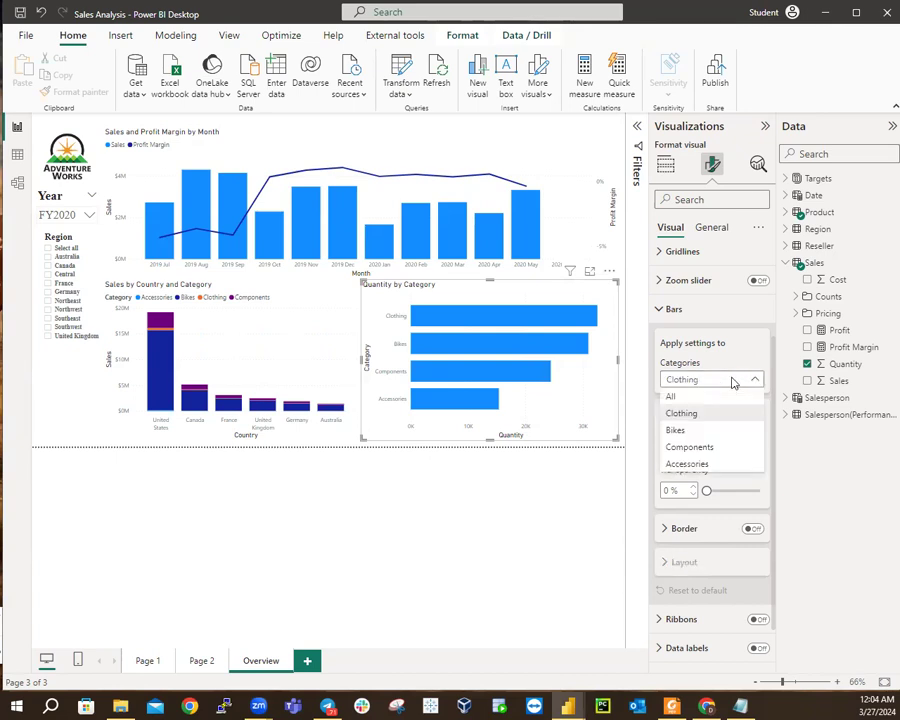
{"action": "left_click", "coordinate": [676, 430]}
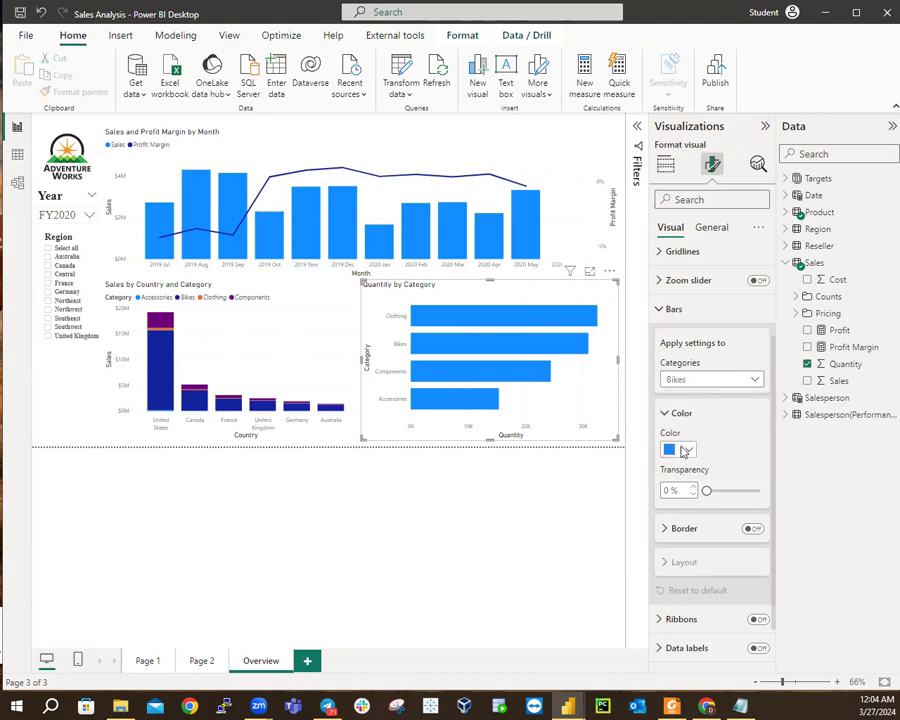
{"action": "left_click", "coordinate": [682, 451]}
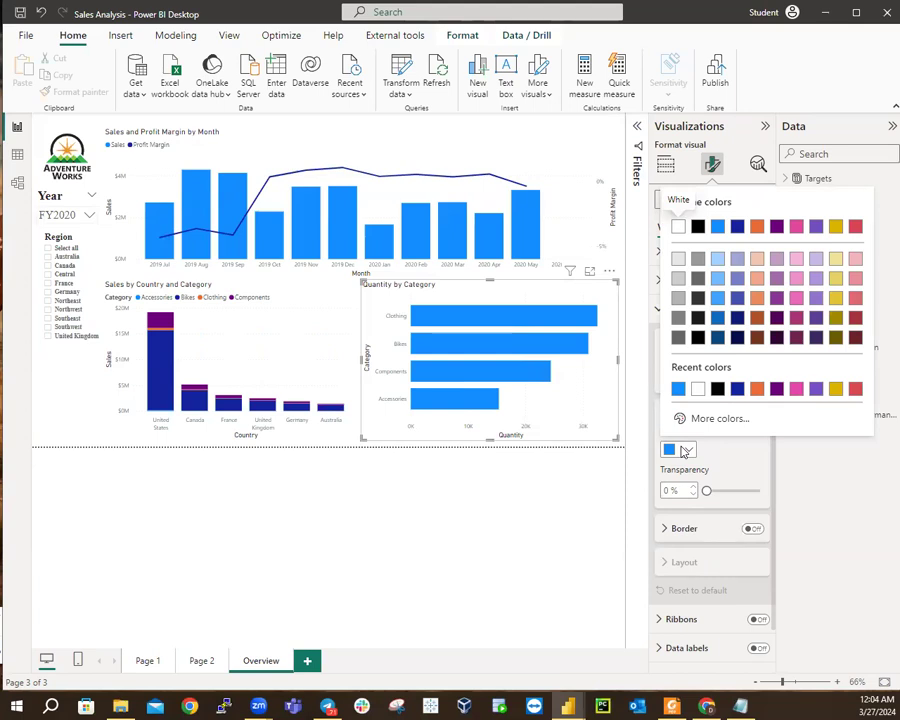
{"action": "left_click", "coordinate": [737, 318]}
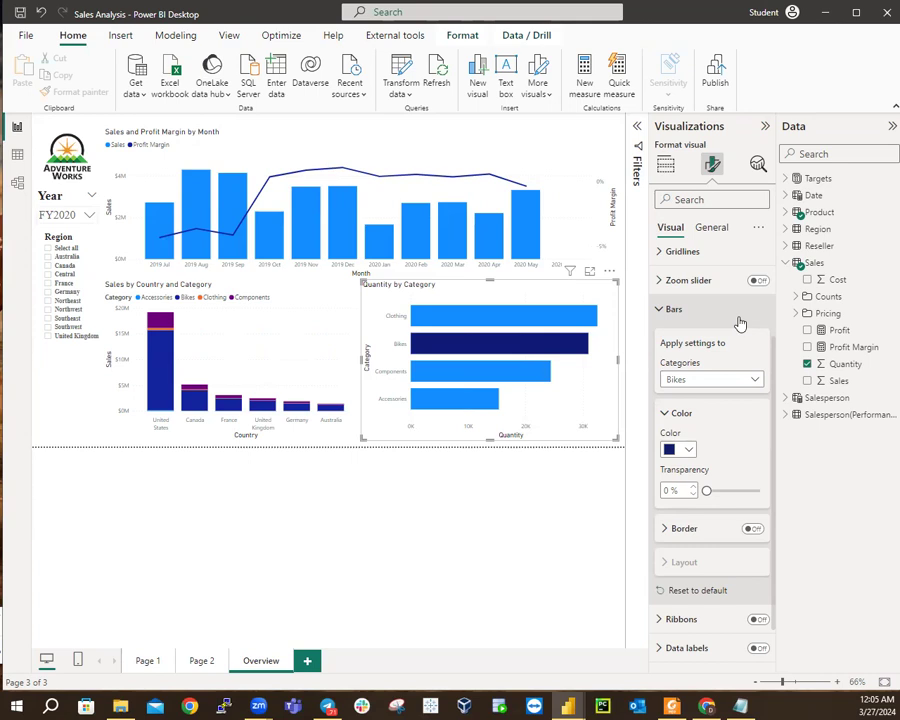
{"action": "left_click", "coordinate": [686, 450]}
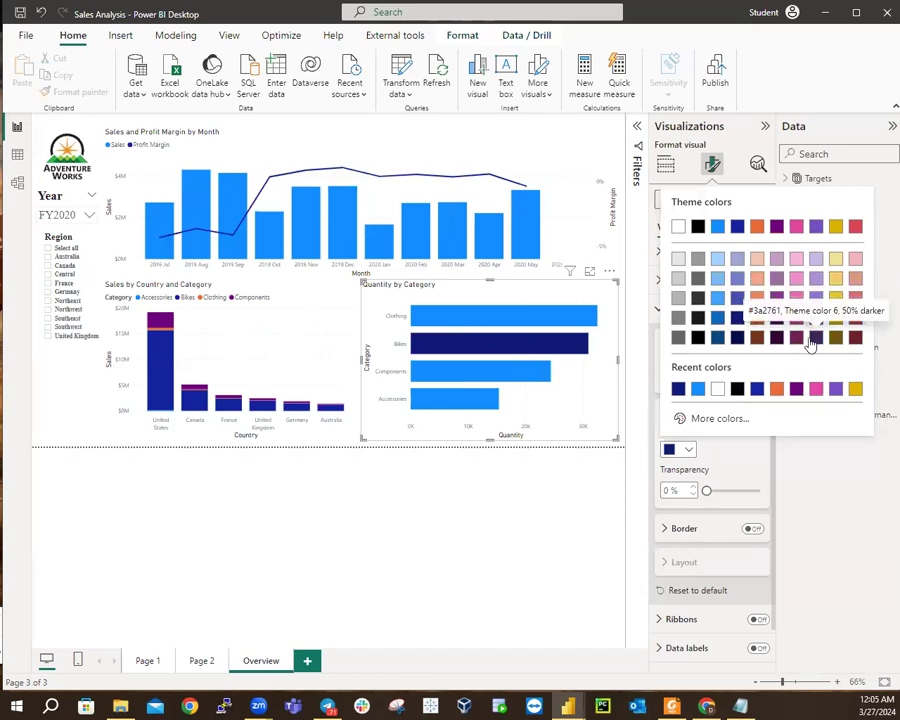
{"action": "left_click", "coordinate": [816, 228]}
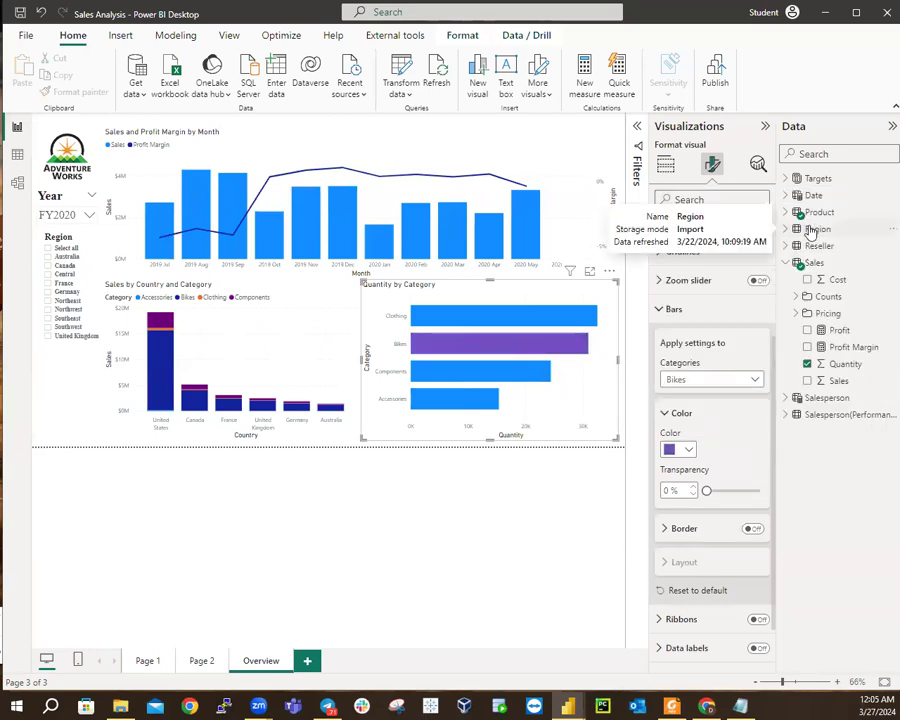
{"action": "mouse_move", "coordinate": [556, 350]}
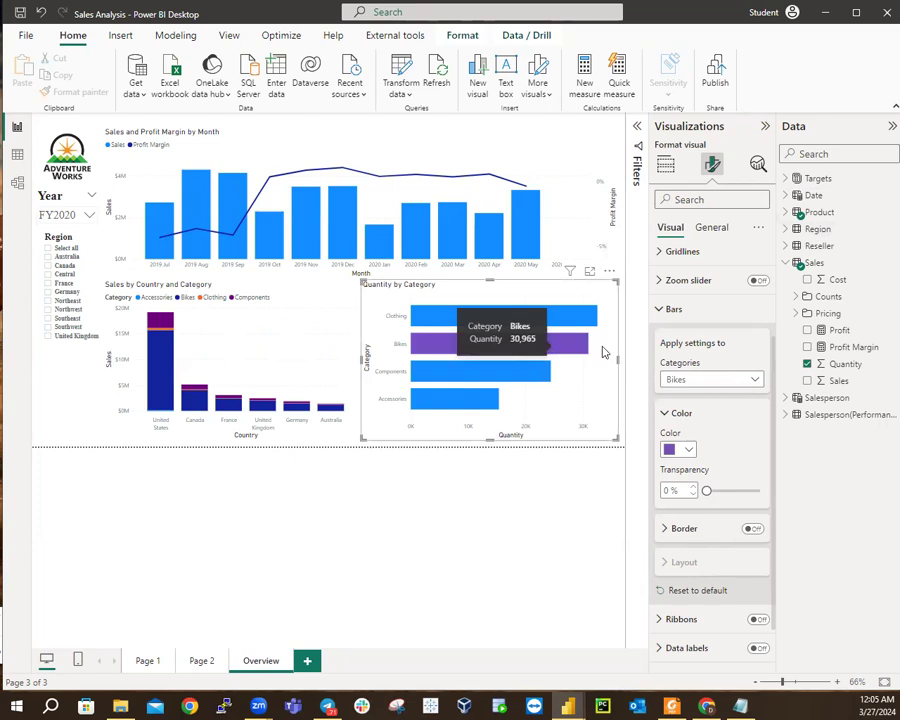
Color the Components bar of the Quantity by Category chart with the dark purple theme color
{"action": "left_click", "coordinate": [716, 381]}
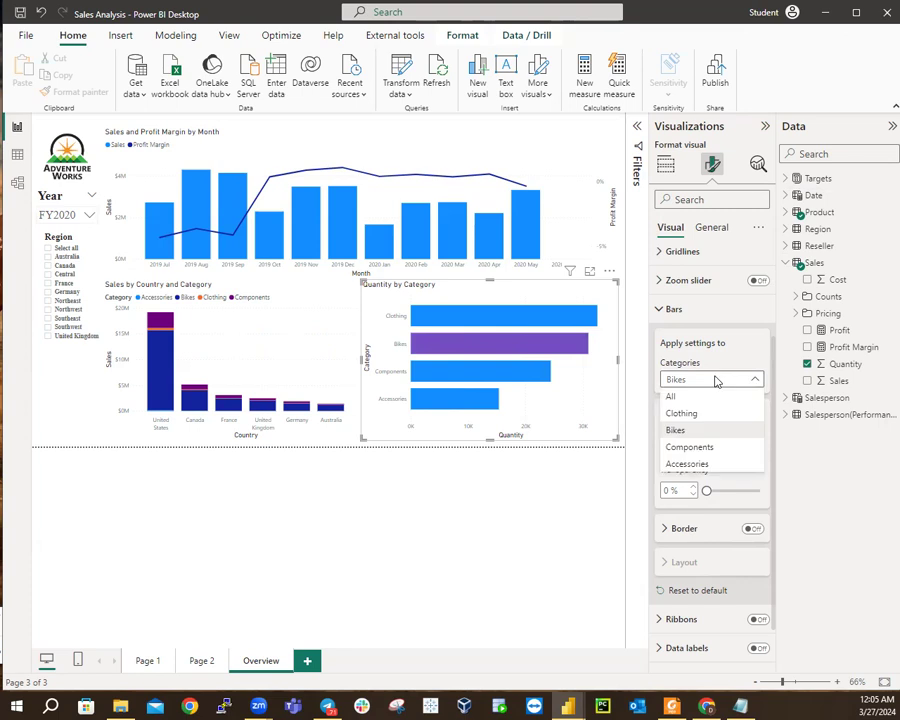
{"action": "left_click", "coordinate": [683, 452]}
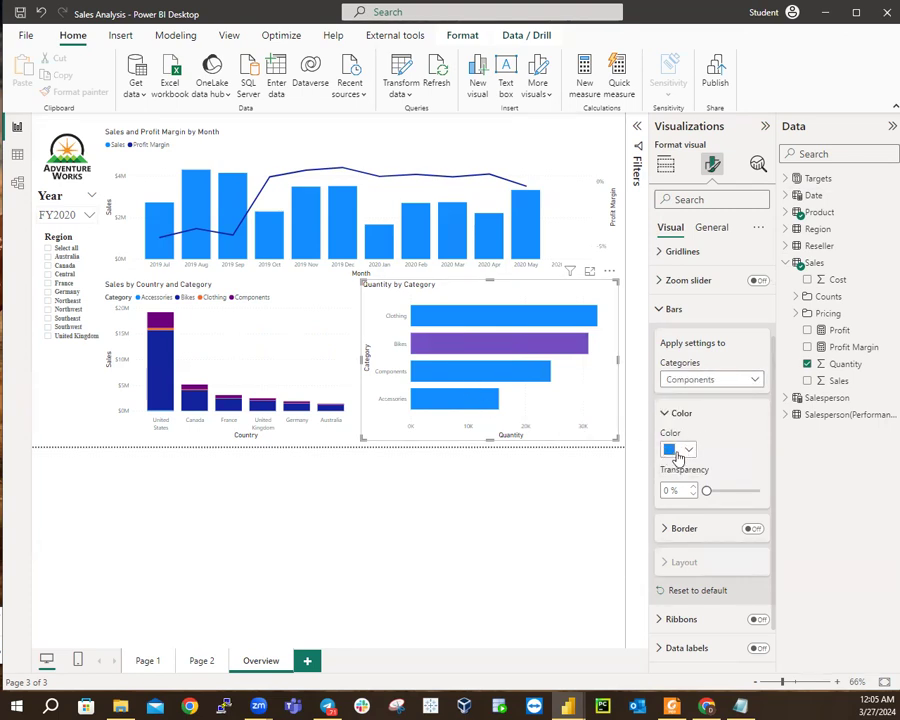
{"action": "left_click", "coordinate": [688, 451]}
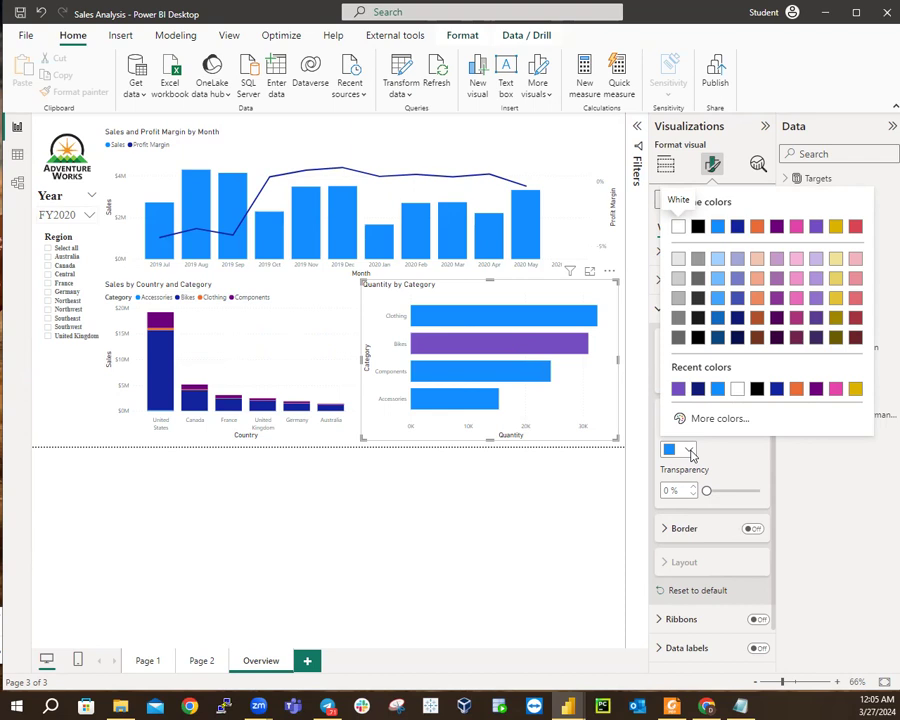
{"action": "left_click", "coordinate": [778, 229]}
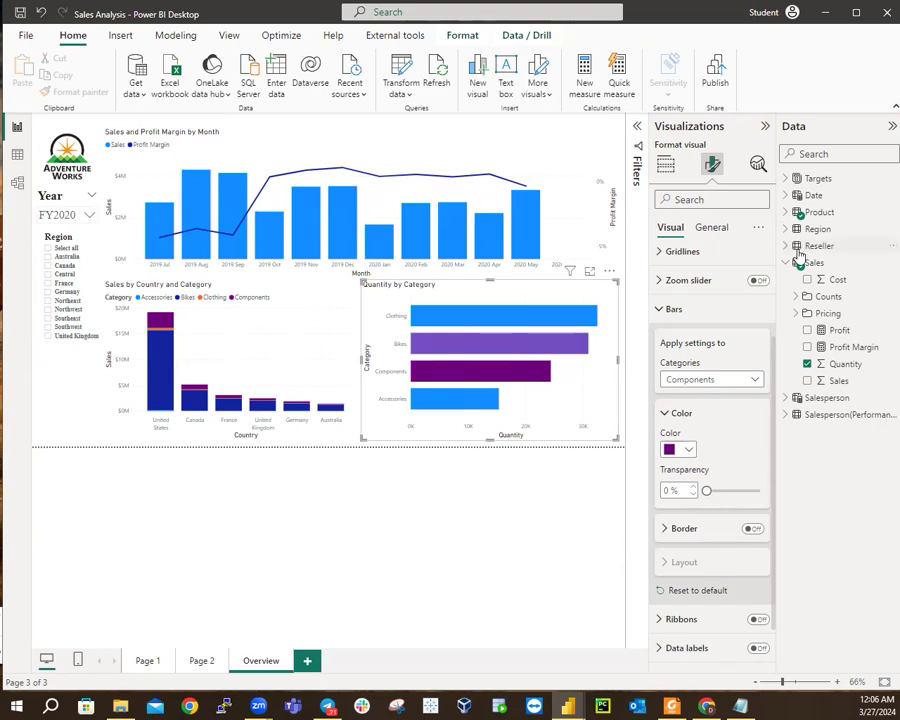
Color the Accessories bar of the Quantity by Category chart golden yellow
{"action": "left_click", "coordinate": [670, 380]}
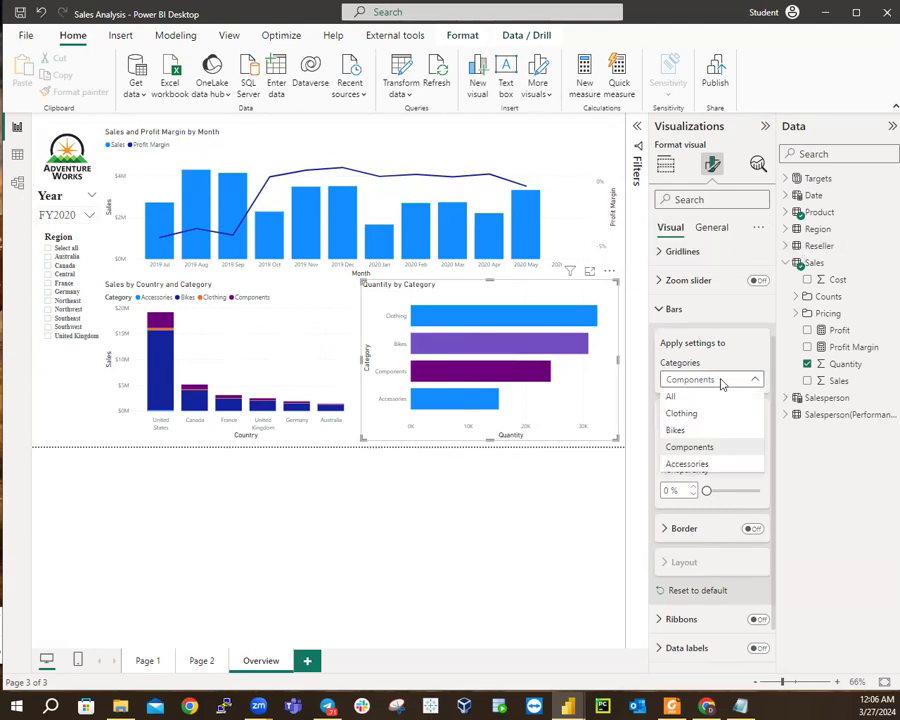
{"action": "left_click", "coordinate": [687, 464]}
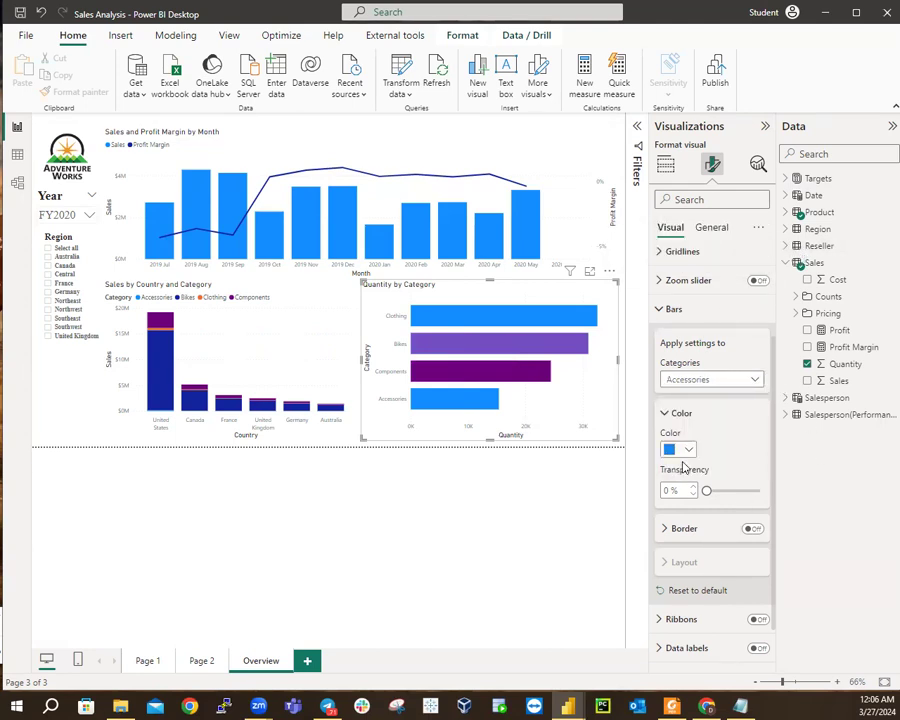
{"action": "left_click", "coordinate": [691, 452]}
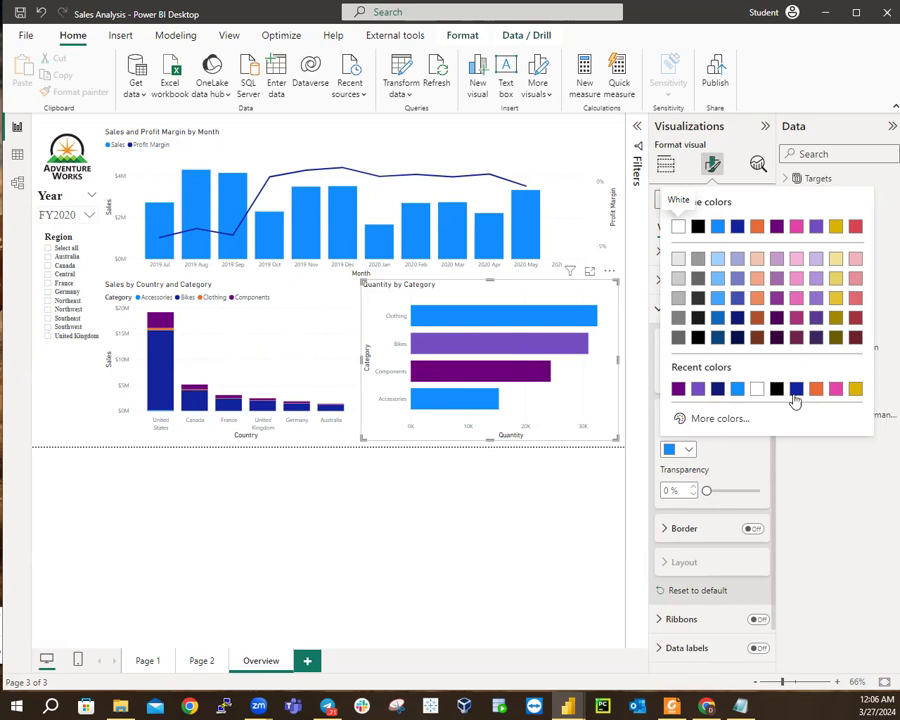
{"action": "left_click", "coordinate": [855, 391]}
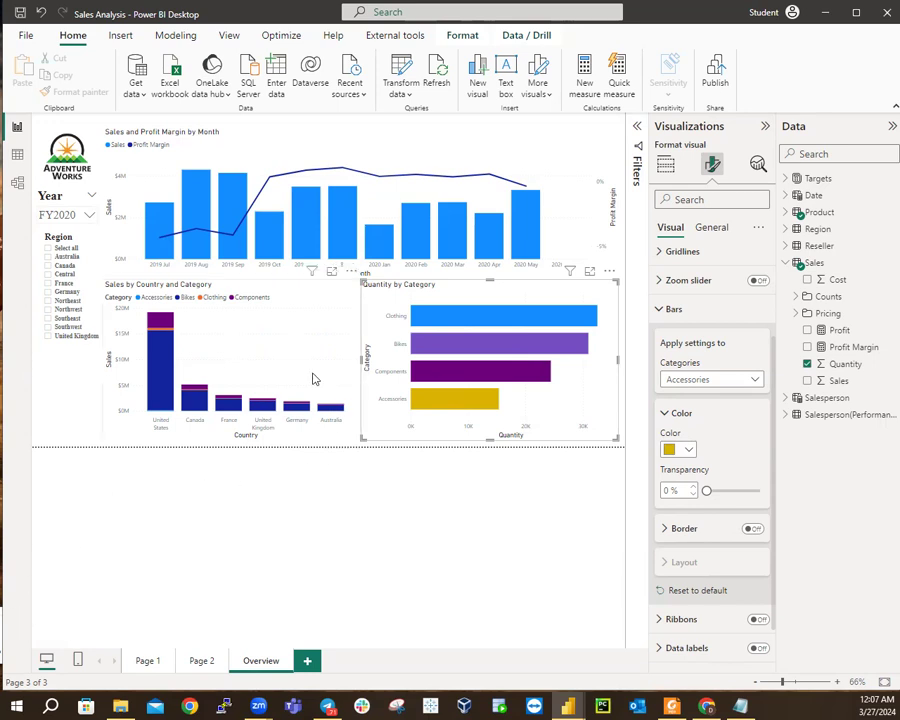
Turn on data labels for the Quantity by Category chart, toggling them off and on to compare
{"action": "mouse_move", "coordinate": [578, 321]}
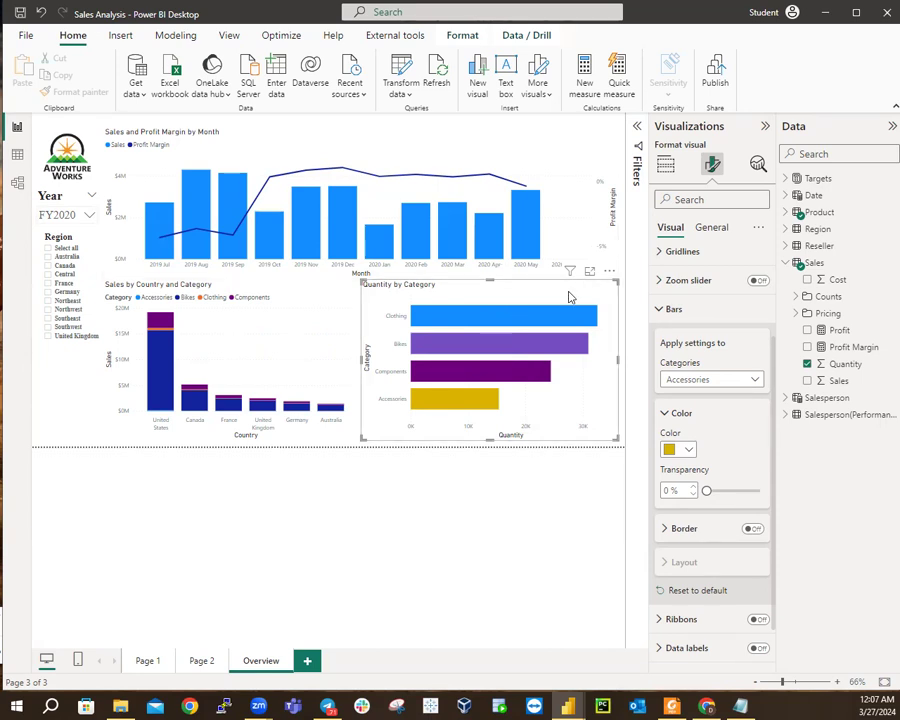
{"action": "mouse_move", "coordinate": [482, 373]}
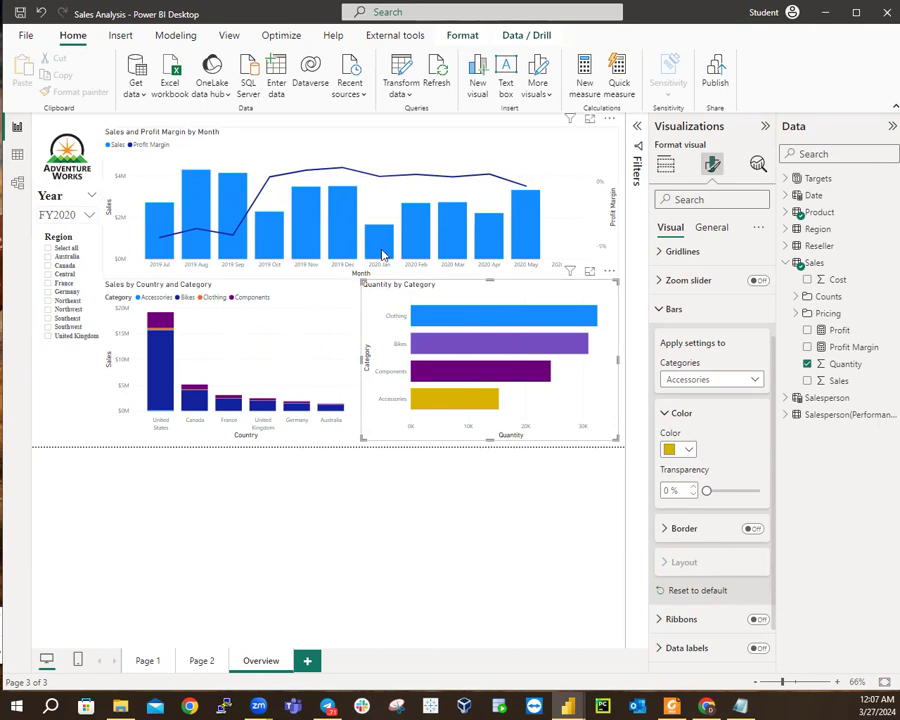
{"action": "mouse_move", "coordinate": [530, 356]}
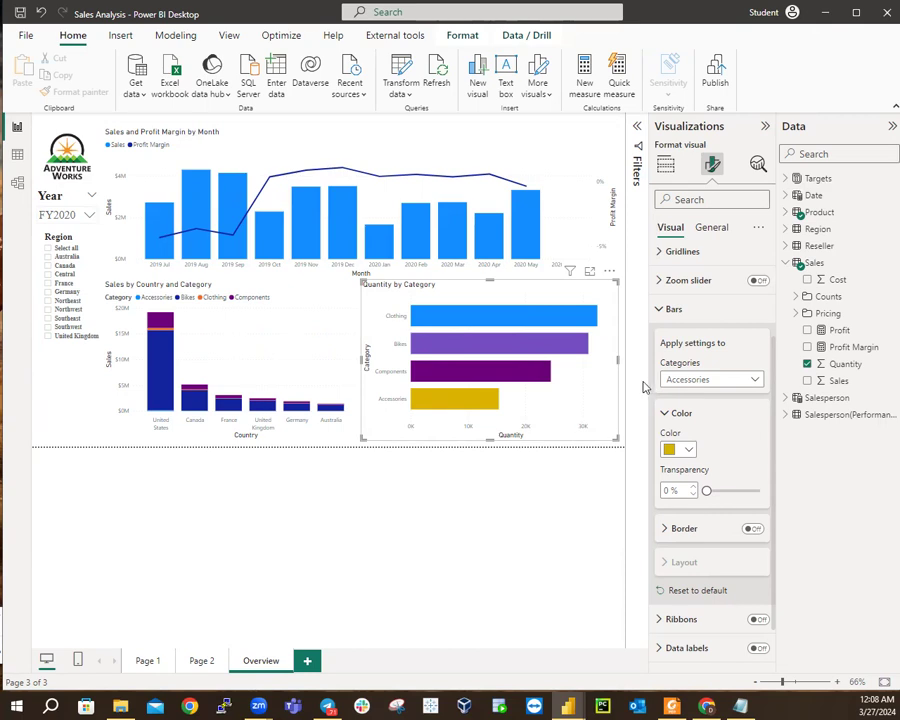
{"action": "left_click", "coordinate": [663, 310]}
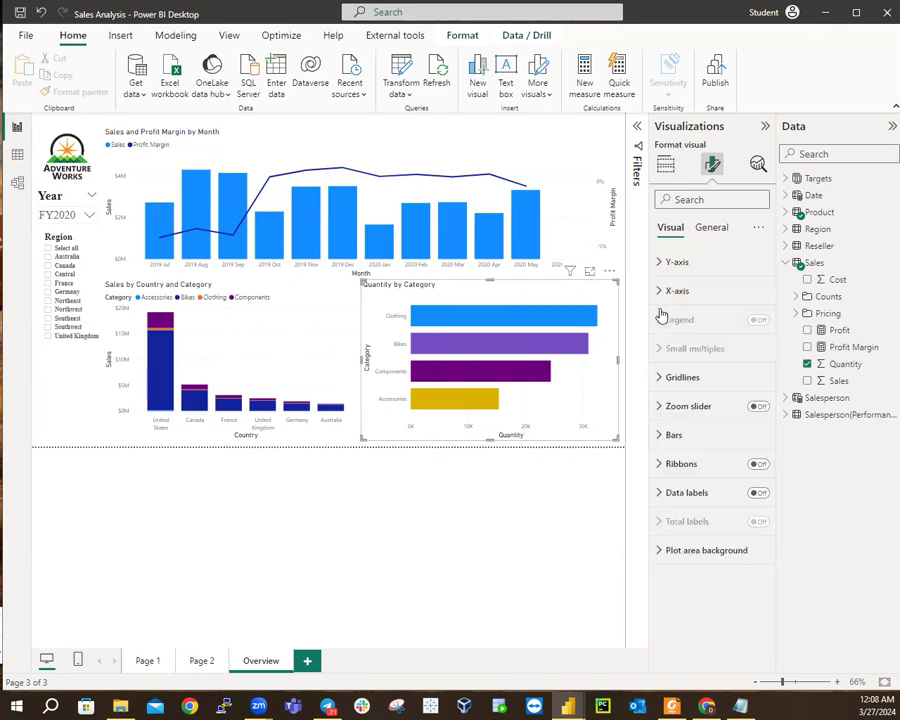
{"action": "left_click", "coordinate": [758, 494]}
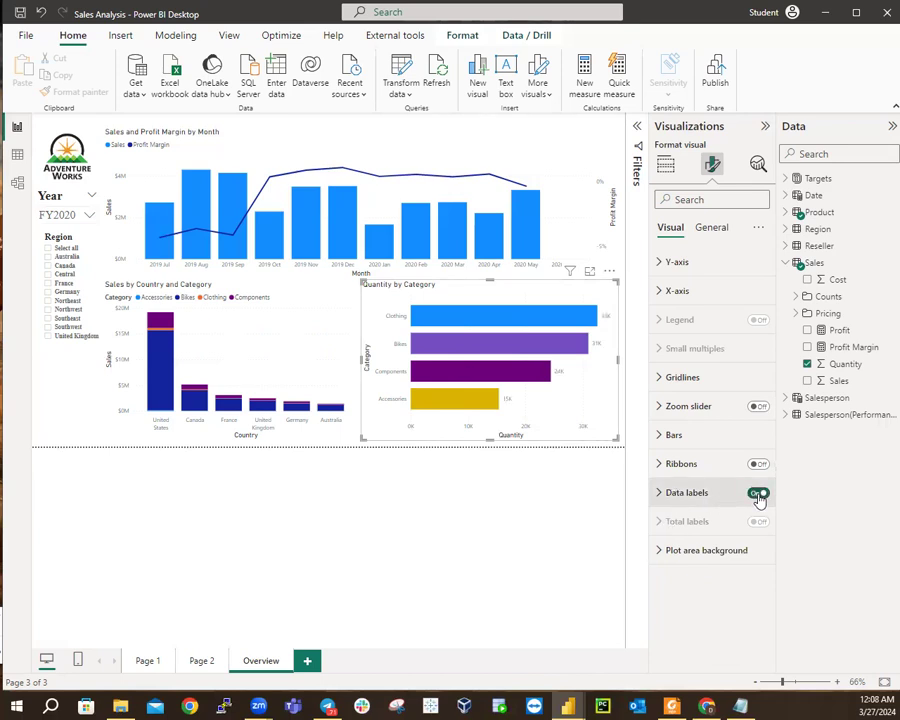
{"action": "left_click", "coordinate": [758, 493]}
{"action": "left_click", "coordinate": [759, 494]}
{"action": "left_click", "coordinate": [759, 494]}
{"action": "left_click", "coordinate": [759, 494]}
{"action": "left_click", "coordinate": [759, 494]}
{"action": "left_click", "coordinate": [759, 494]}
{"action": "left_click", "coordinate": [759, 494]}
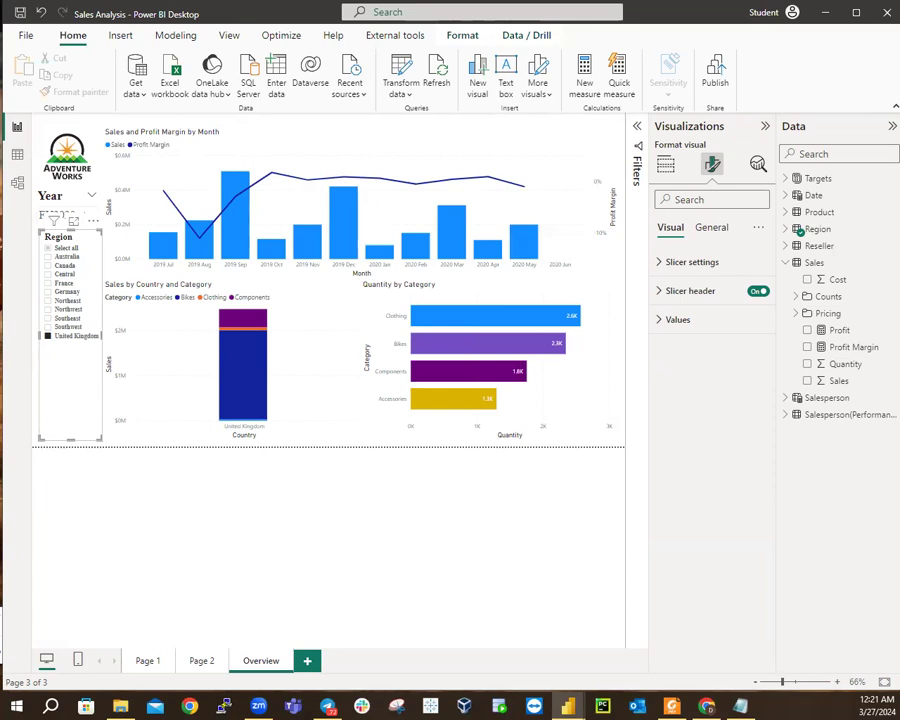
Clear the United Kingdom selection in the Region slicer and select the Year slicer visual
{"action": "left_click", "coordinate": [50, 250]}
{"action": "left_click", "coordinate": [50, 250]}
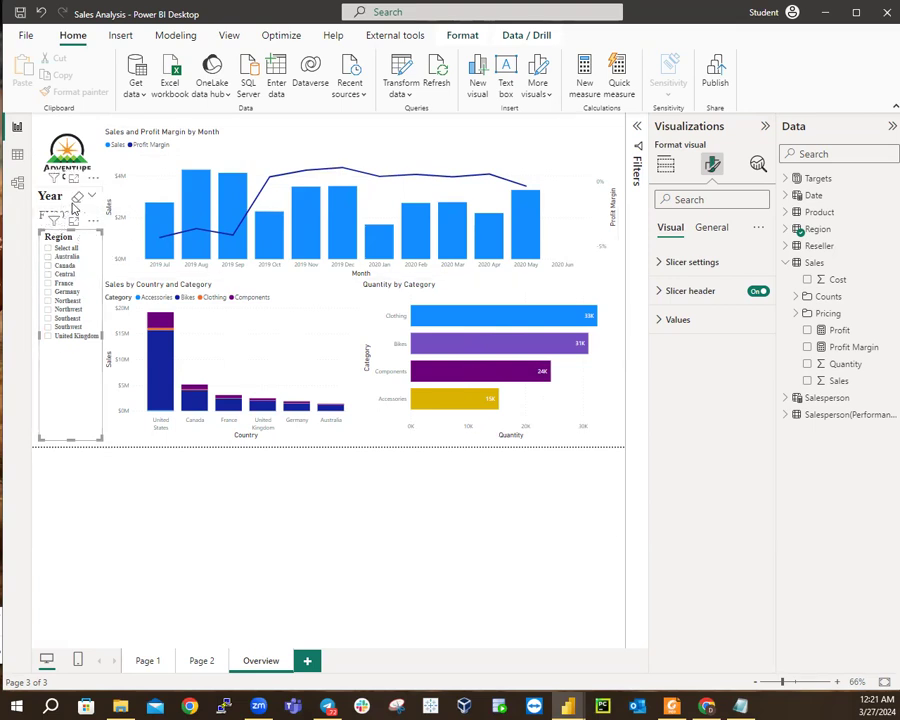
{"action": "left_click", "coordinate": [73, 205]}
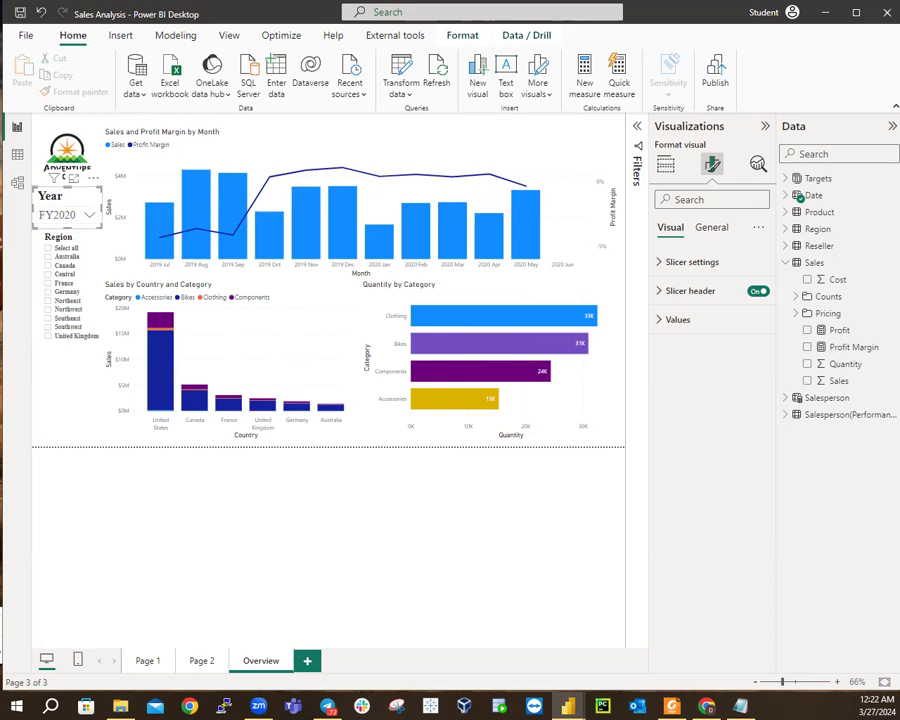
Save the Sales Analysis report
{"action": "left_click", "coordinate": [26, 36]}
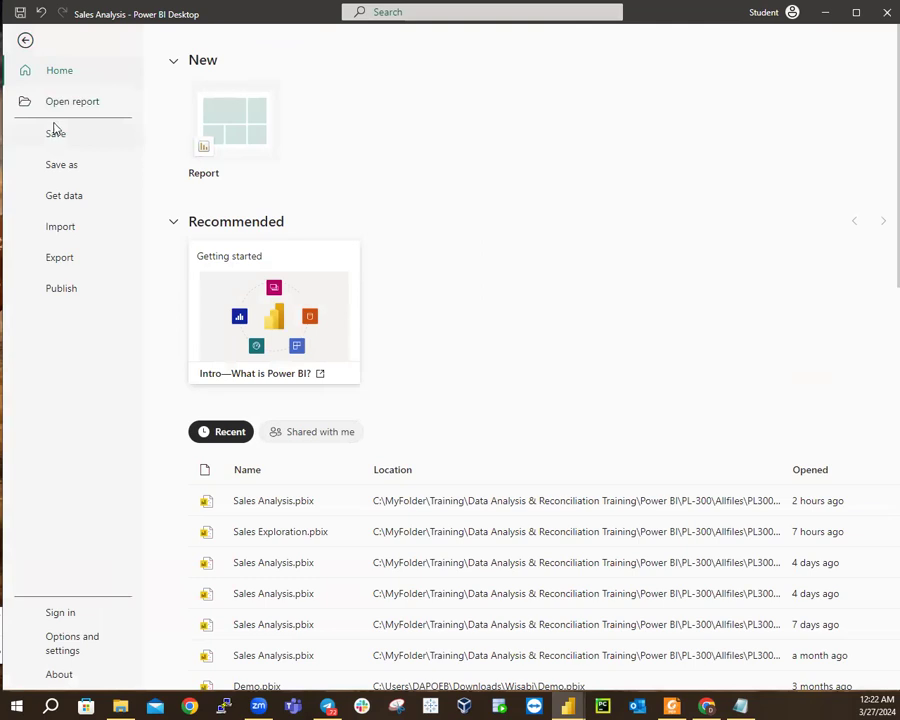
{"action": "key", "text": "Escape"}
{"action": "left_click", "coordinate": [26, 36]}
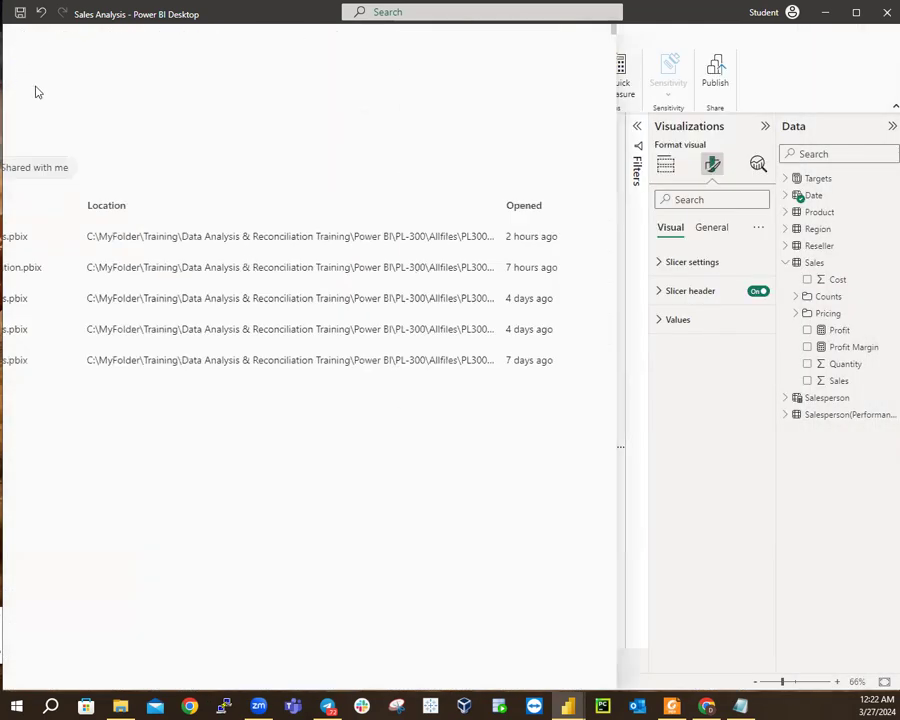
{"action": "left_click", "coordinate": [52, 134]}
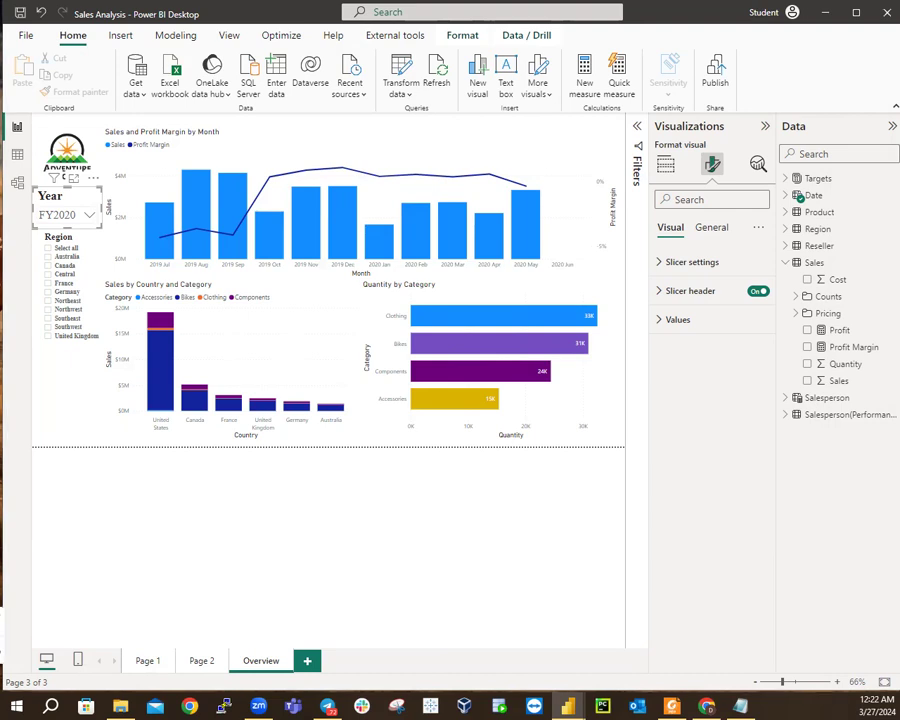
Switch to the lab guide PDF in Foxit, maximize its window and view the Design page 2 section
{"action": "key", "text": "alt+Tab"}
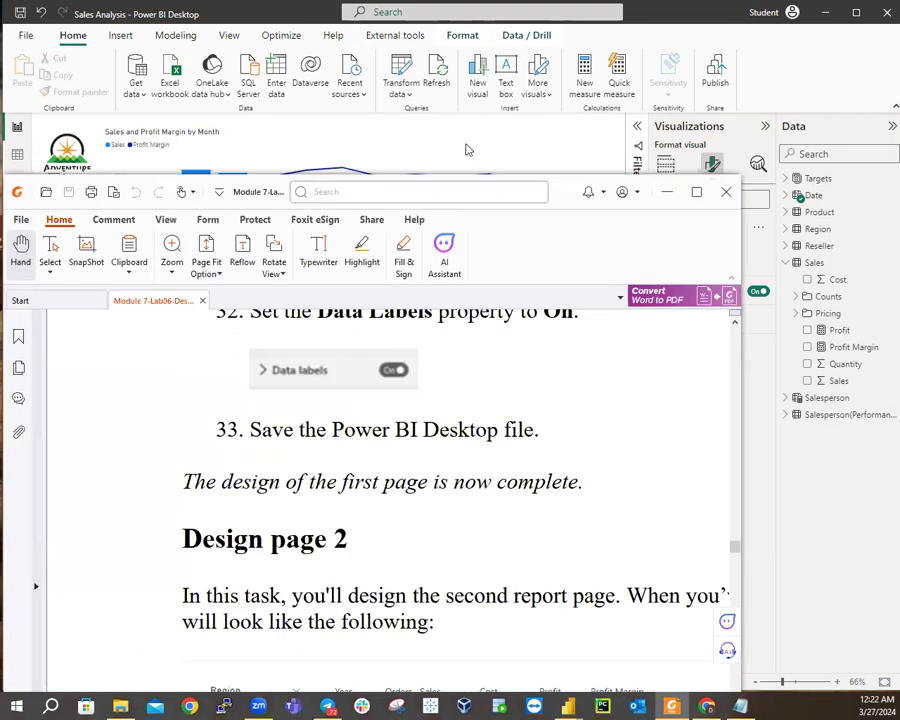
{"action": "double_click", "coordinate": [566, 190]}
{"action": "scroll", "coordinate": [426, 380], "scroll_direction": "down", "scroll_amount": 3}
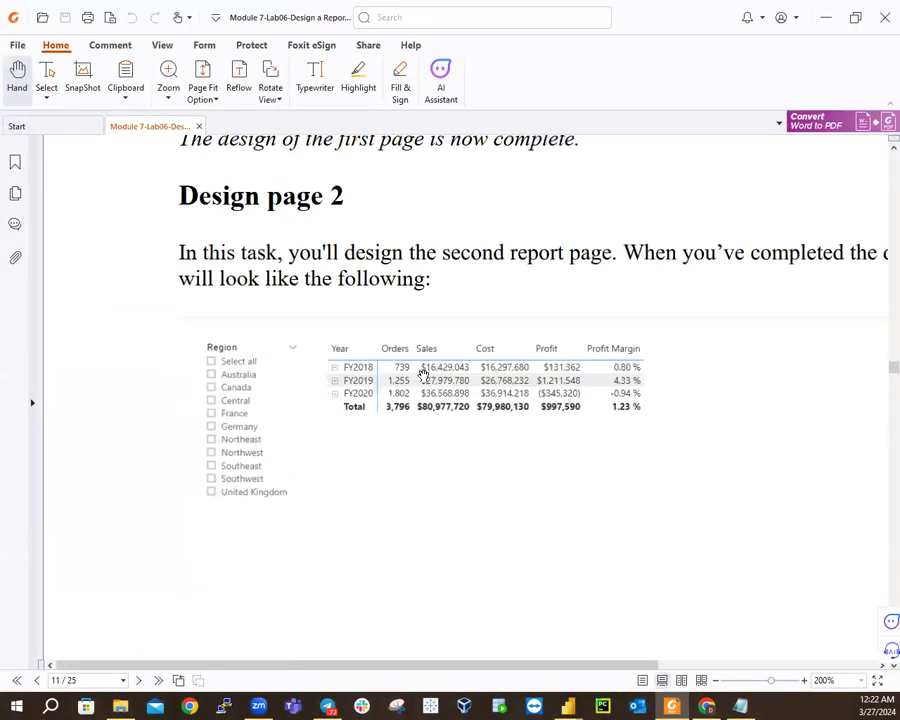